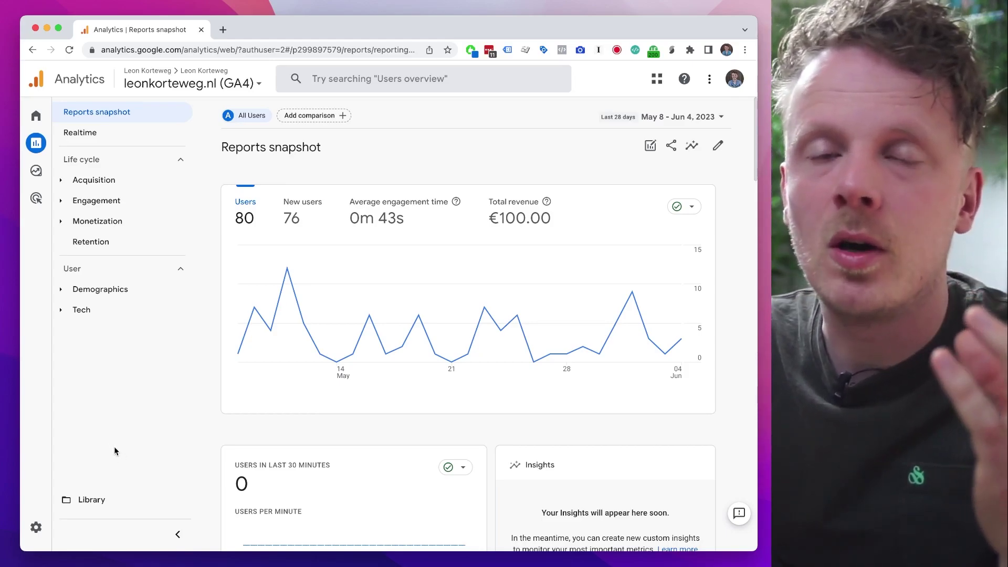
Create a blank collection in the report library and name it "Dashboard"
{"action": "left_click", "coordinate": [117, 506]}
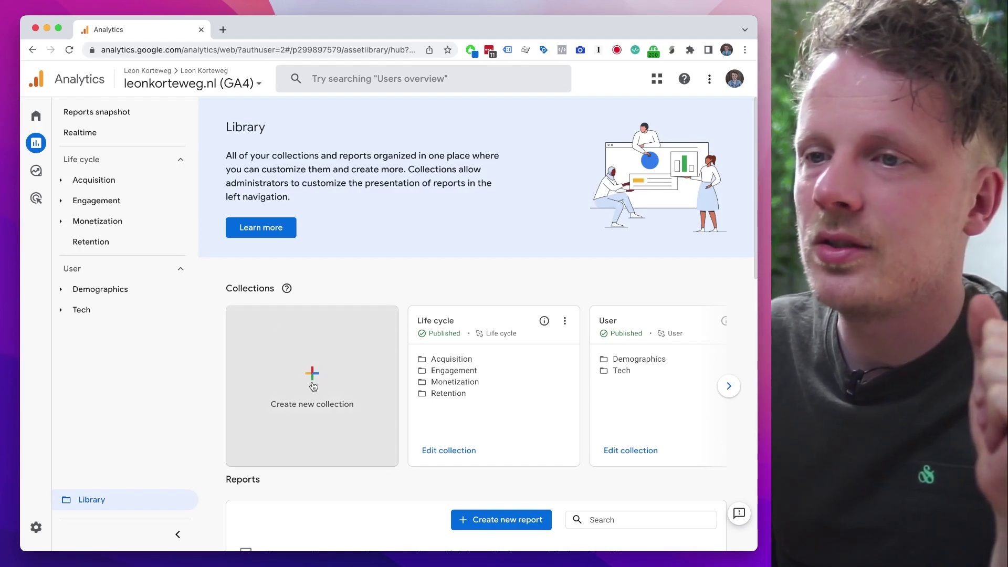
{"action": "left_click", "coordinate": [307, 376]}
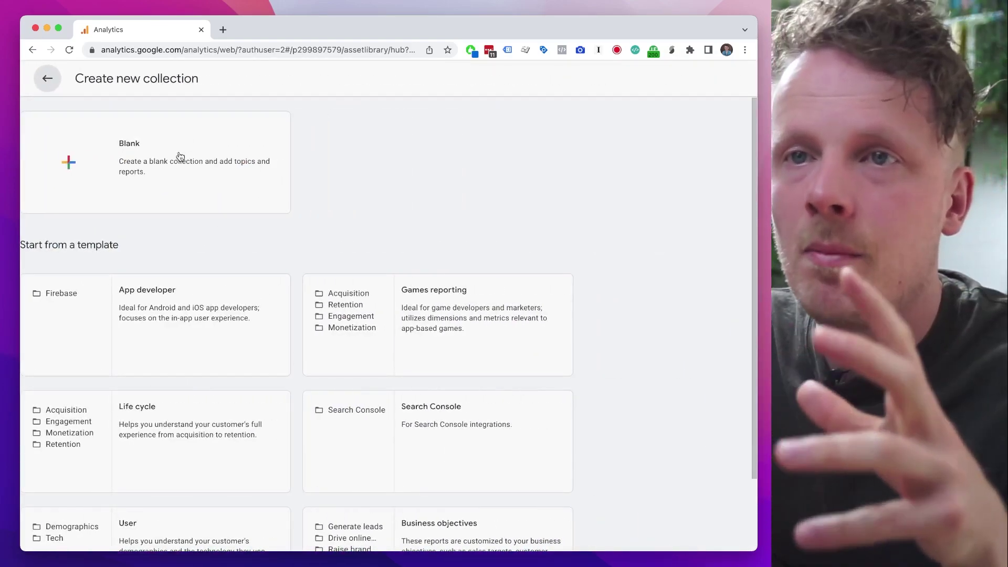
{"action": "double_click", "coordinate": [199, 167]}
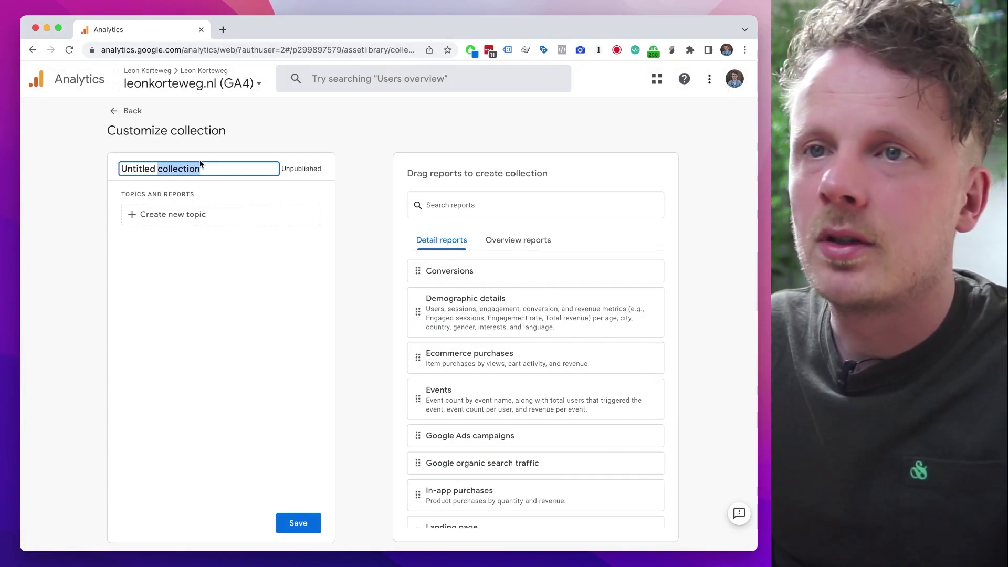
{"action": "type", "text": "Dashboard"}
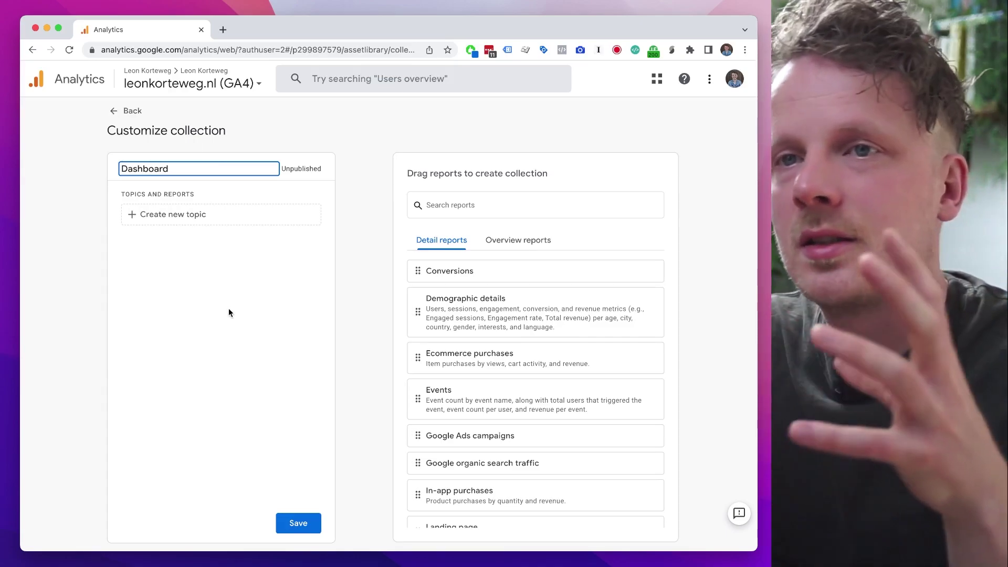
Add a new topic named "Dashboard" to the collection
{"action": "left_click", "coordinate": [215, 221]}
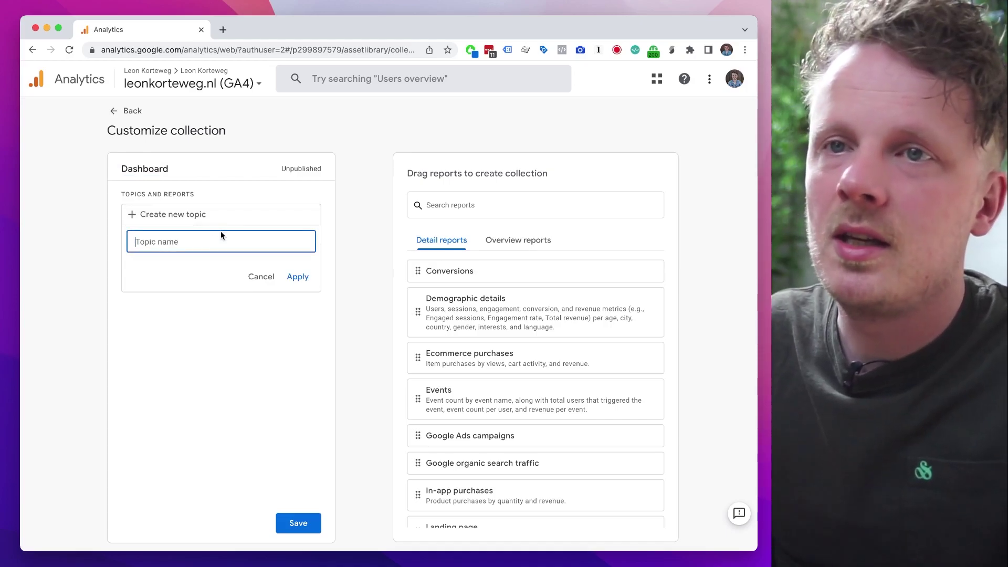
{"action": "type", "text": "Dashboard"}
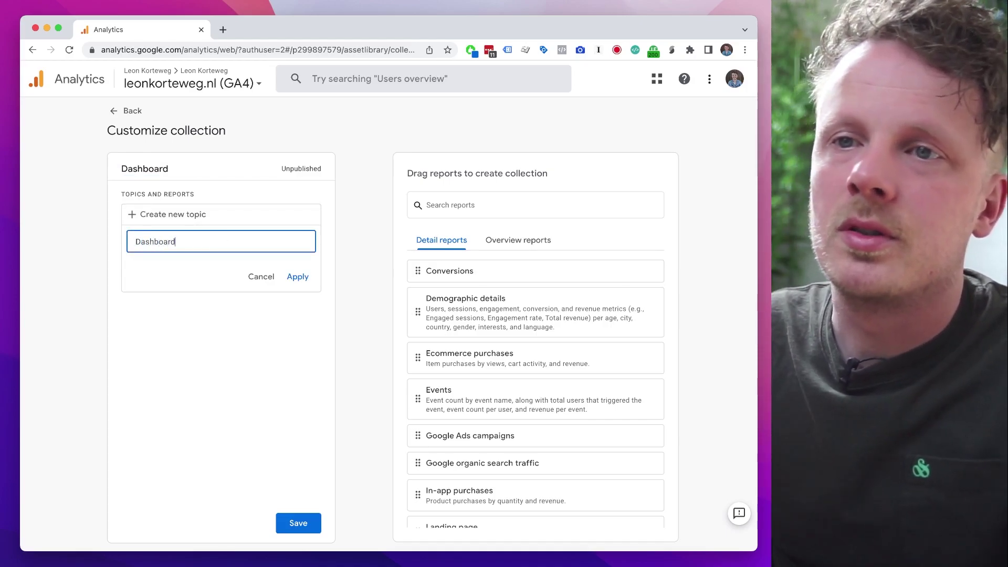
{"action": "left_click", "coordinate": [302, 278]}
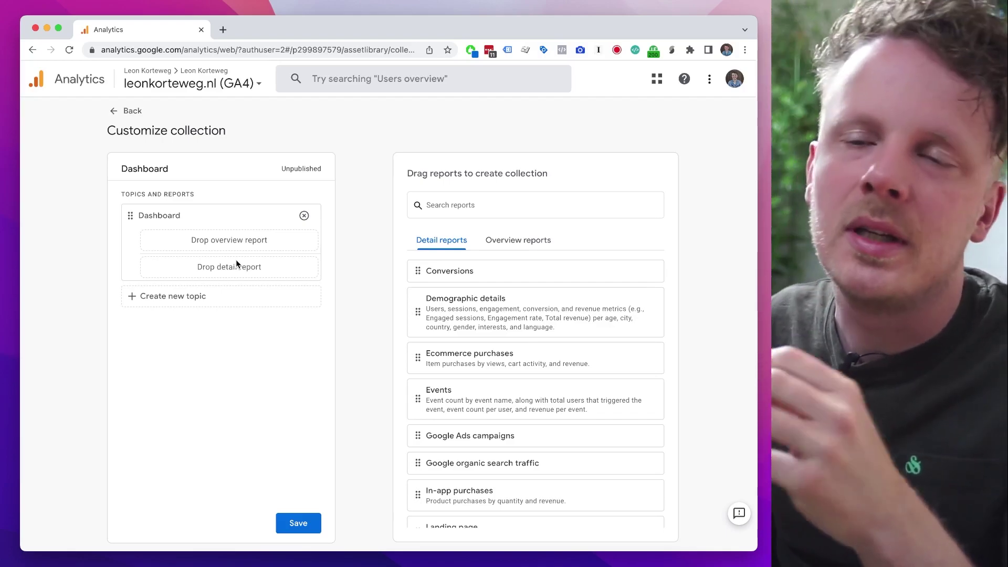
Save the Dashboard collection, return to the library and publish the collection
{"action": "left_click", "coordinate": [295, 525]}
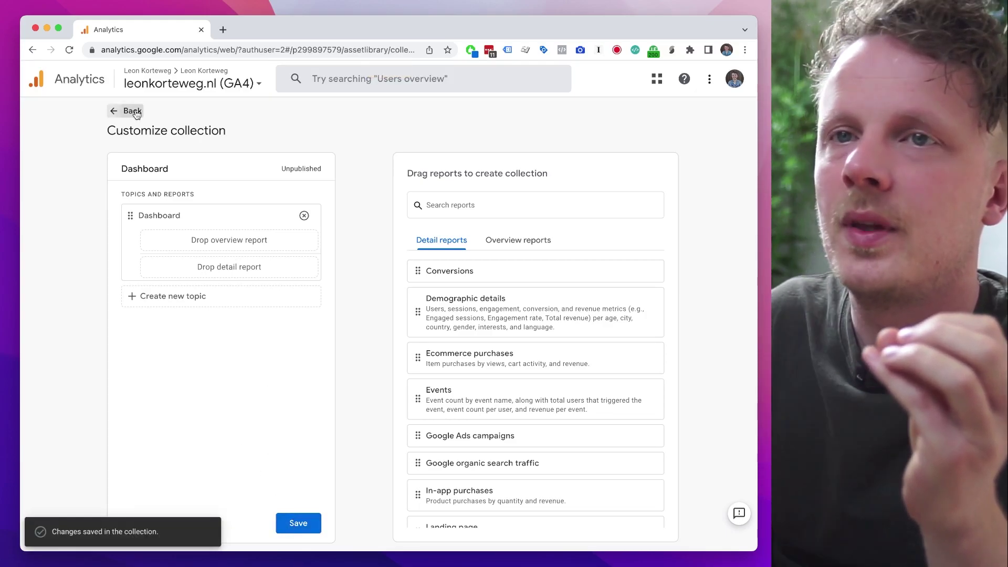
{"action": "left_click", "coordinate": [131, 112]}
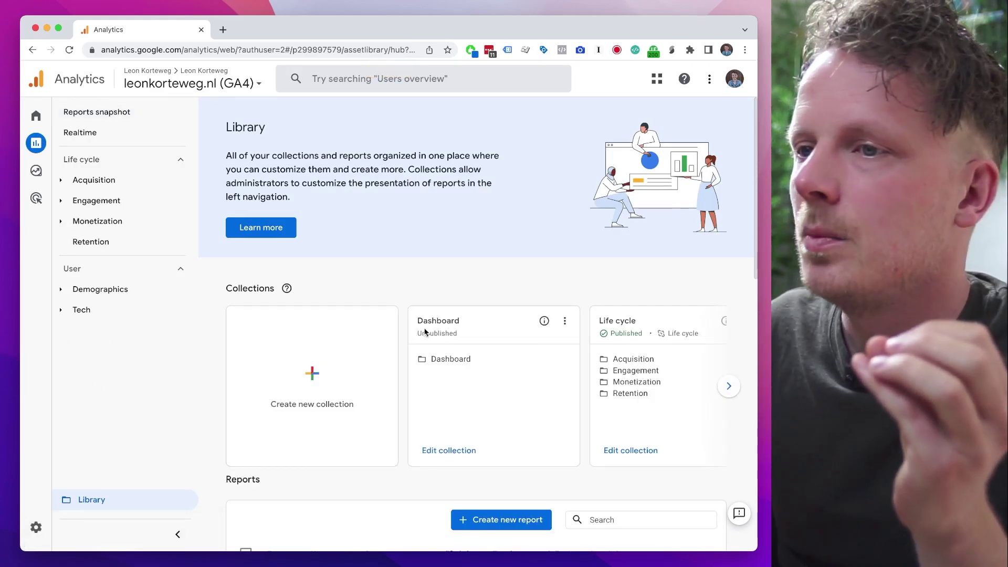
{"action": "left_click", "coordinate": [565, 321]}
{"action": "left_click", "coordinate": [583, 345]}
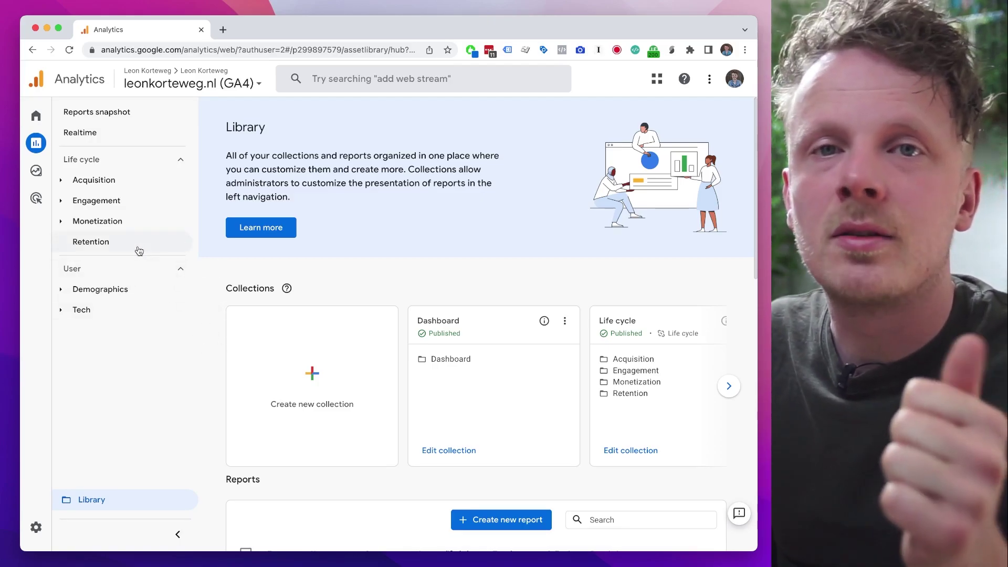
Open the Traffic acquisition report under Life cycle and view its channel group table
{"action": "left_click", "coordinate": [118, 183]}
{"action": "left_click", "coordinate": [109, 248]}
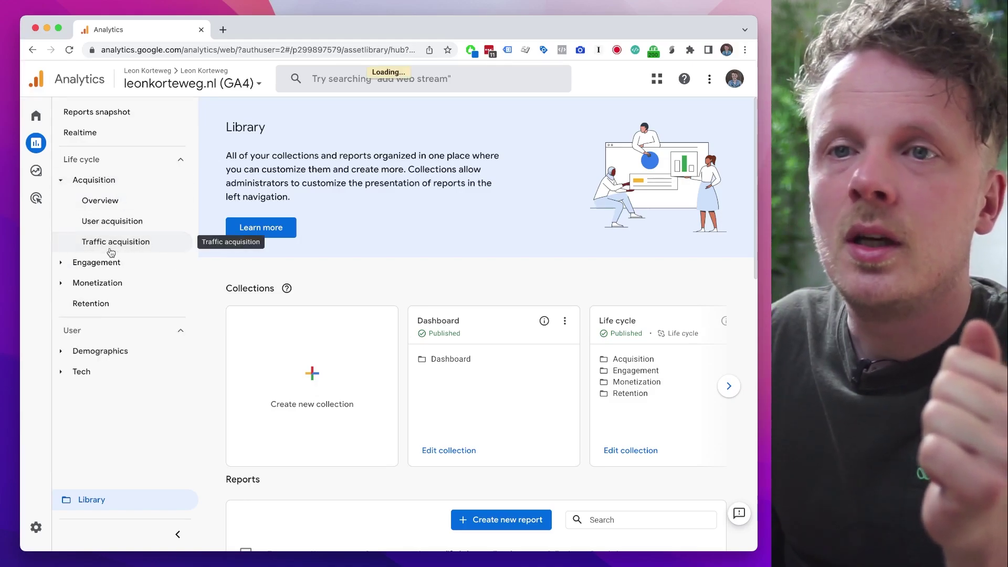
{"action": "left_click", "coordinate": [97, 243]}
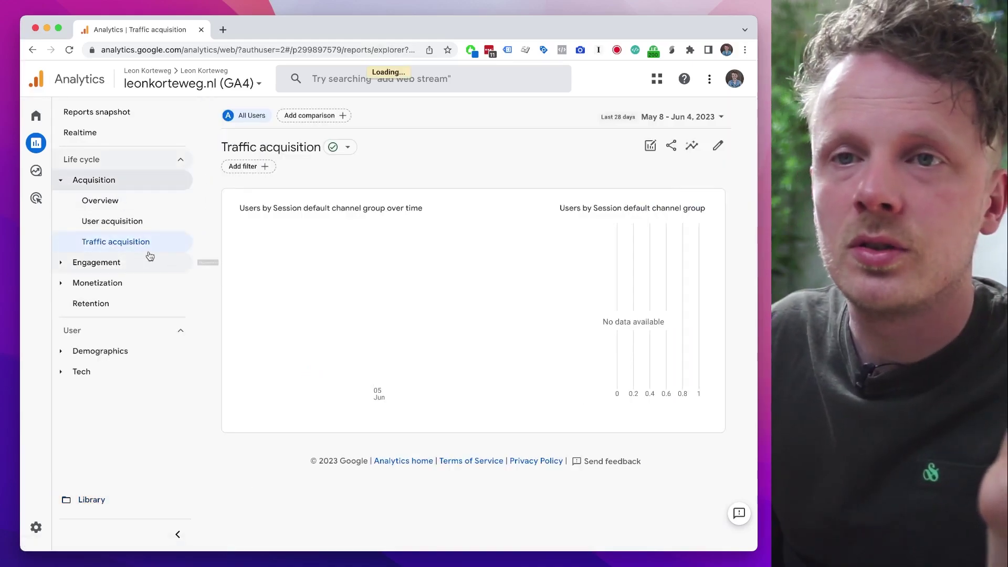
{"action": "scroll", "coordinate": [278, 409], "scroll_direction": "down", "scroll_amount": 5}
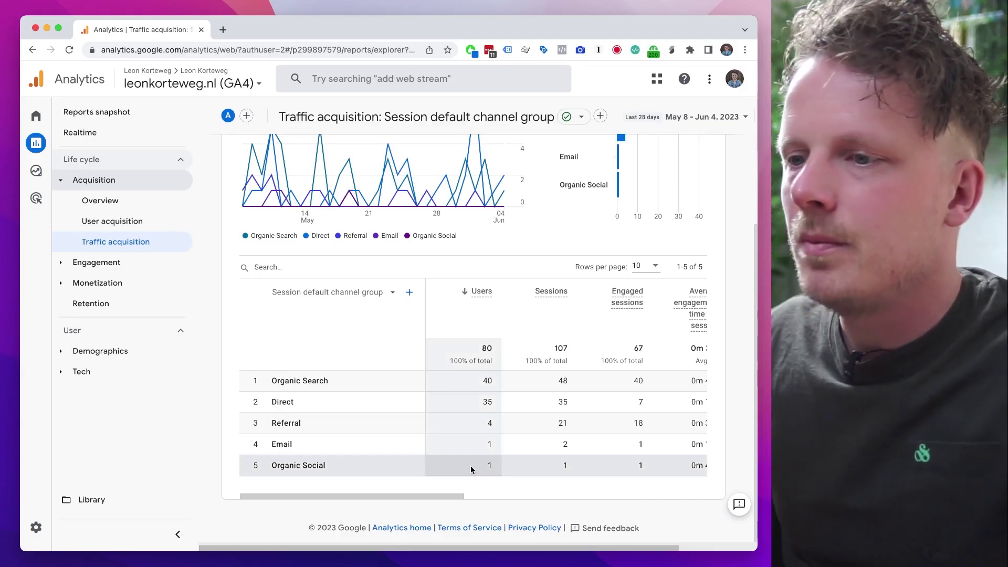
Switch to the Nova editor, close the release notes and move the window aside with the empty untitled.html open
{"action": "left_click", "coordinate": [487, 563]}
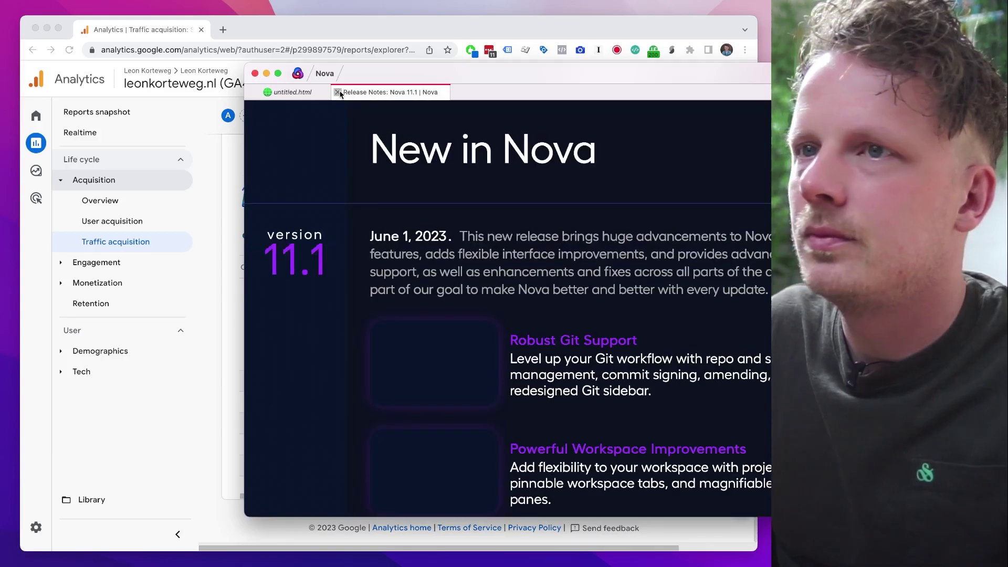
{"action": "key", "text": "super+w"}
{"action": "left_click_drag", "start_coordinate": [555, 94], "coordinate": [691, 80]}
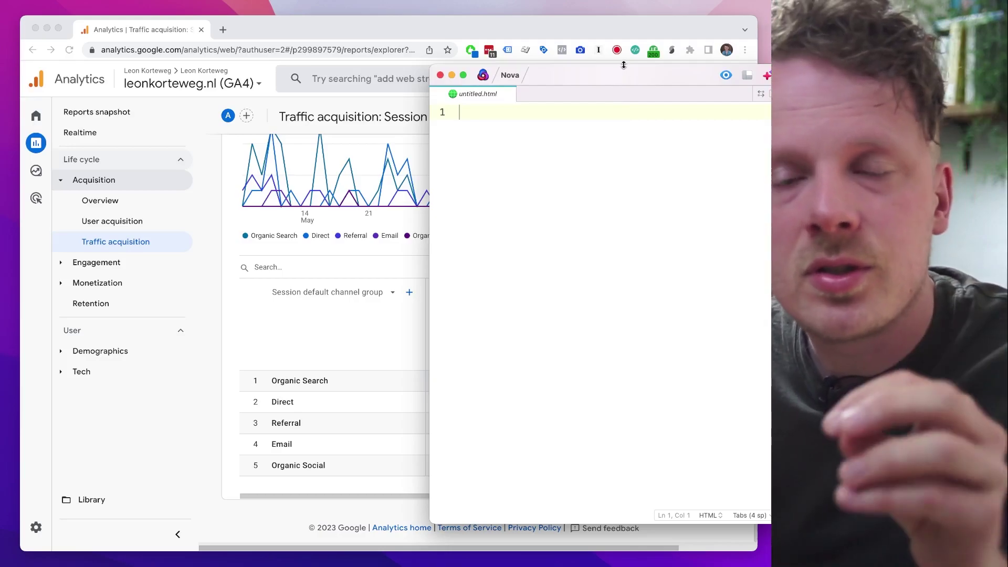
Back in Google Analytics, view the traffic table by Session source / medium, then return it to Session default channel group
{"action": "left_click", "coordinate": [290, 294]}
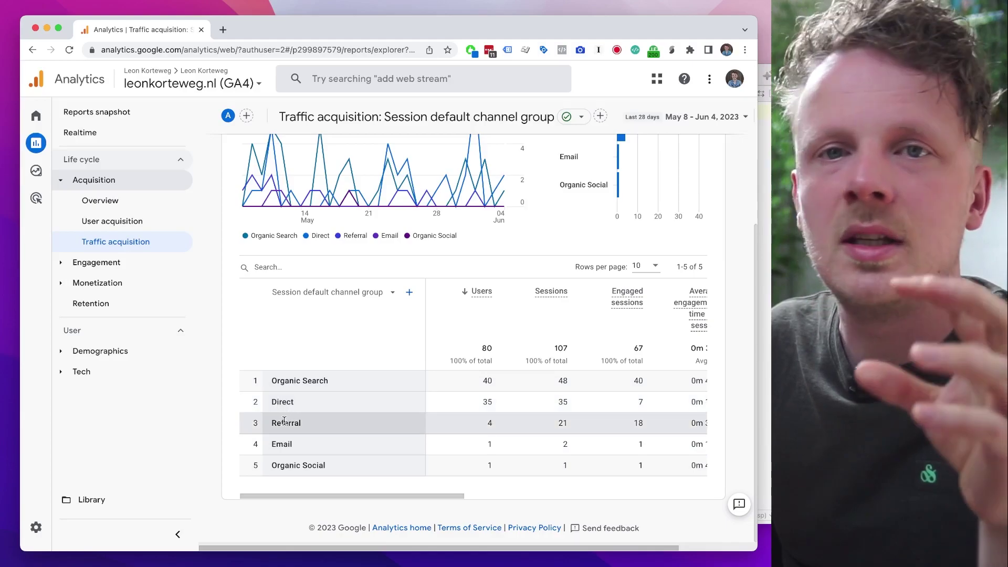
{"action": "left_click", "coordinate": [328, 293]}
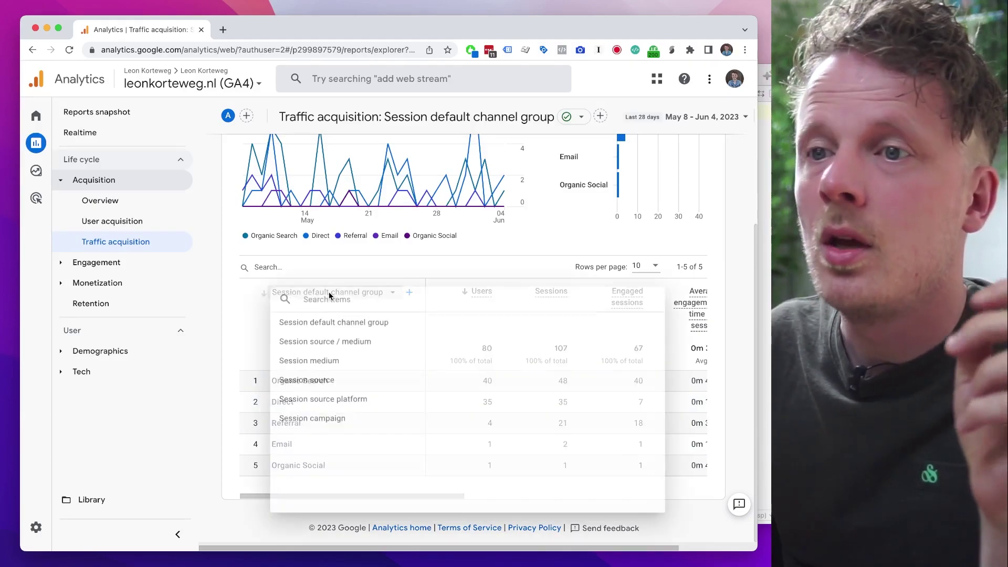
{"action": "left_click", "coordinate": [321, 342]}
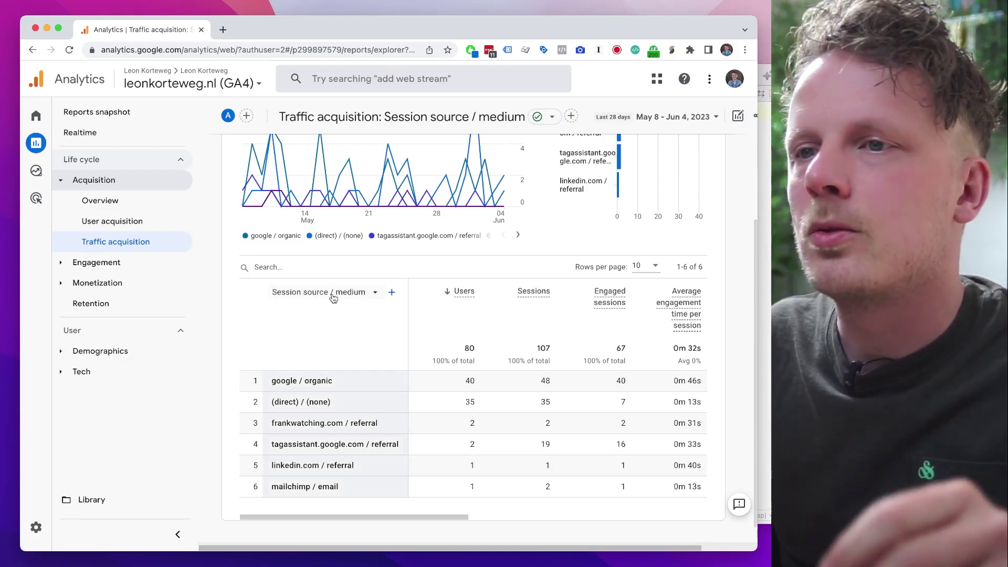
{"action": "left_click", "coordinate": [328, 298]}
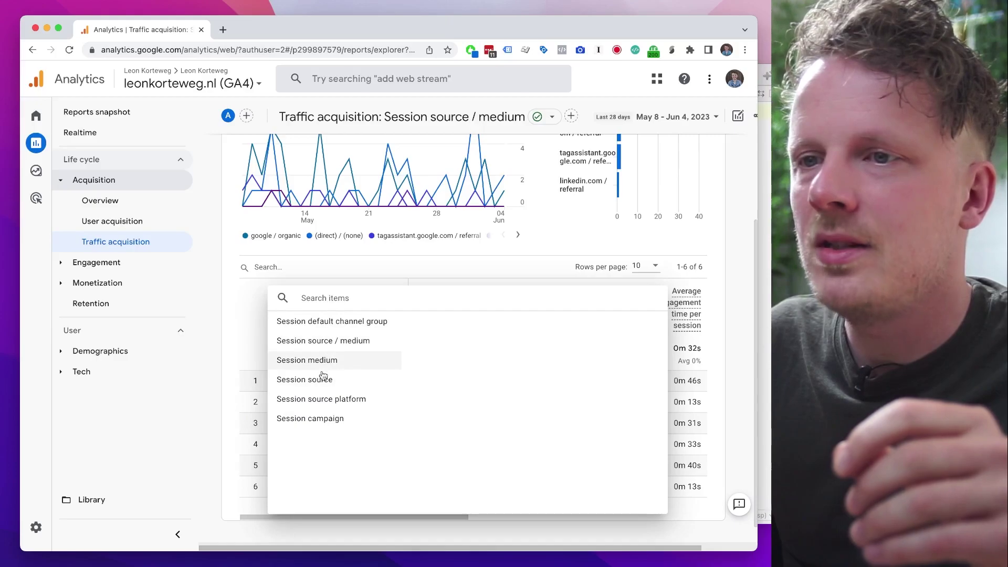
{"action": "left_click", "coordinate": [247, 314]}
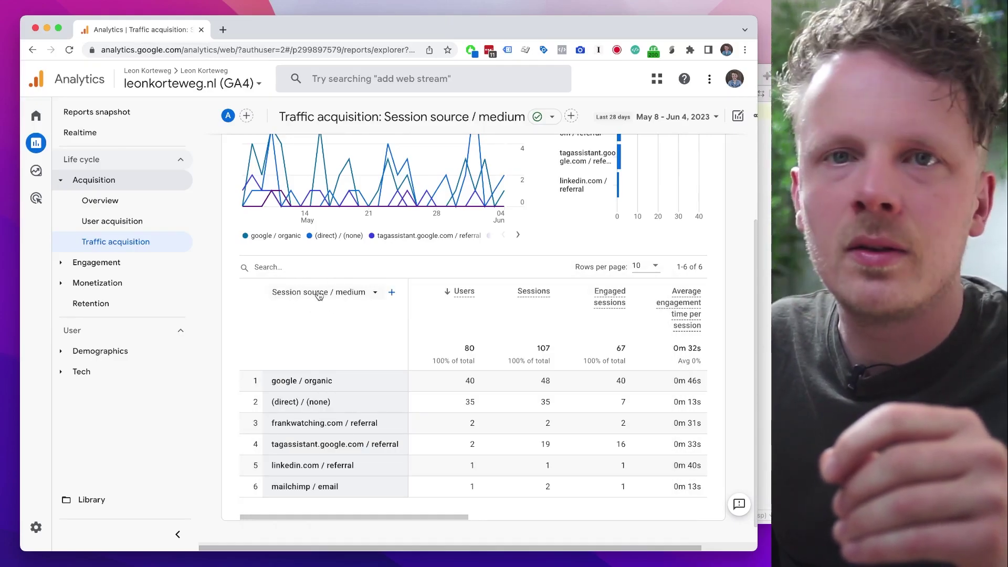
{"action": "left_click", "coordinate": [375, 293]}
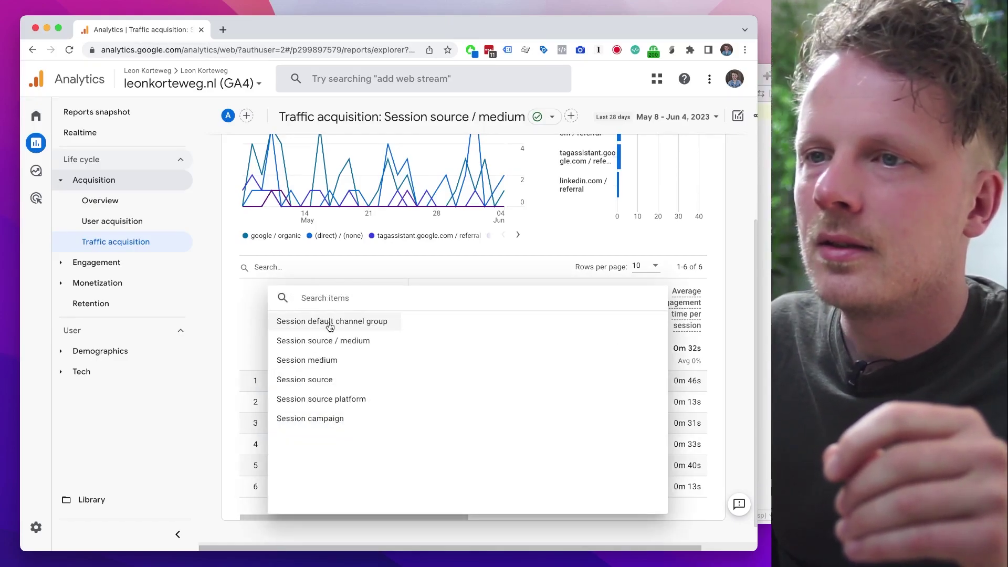
{"action": "left_click", "coordinate": [329, 323]}
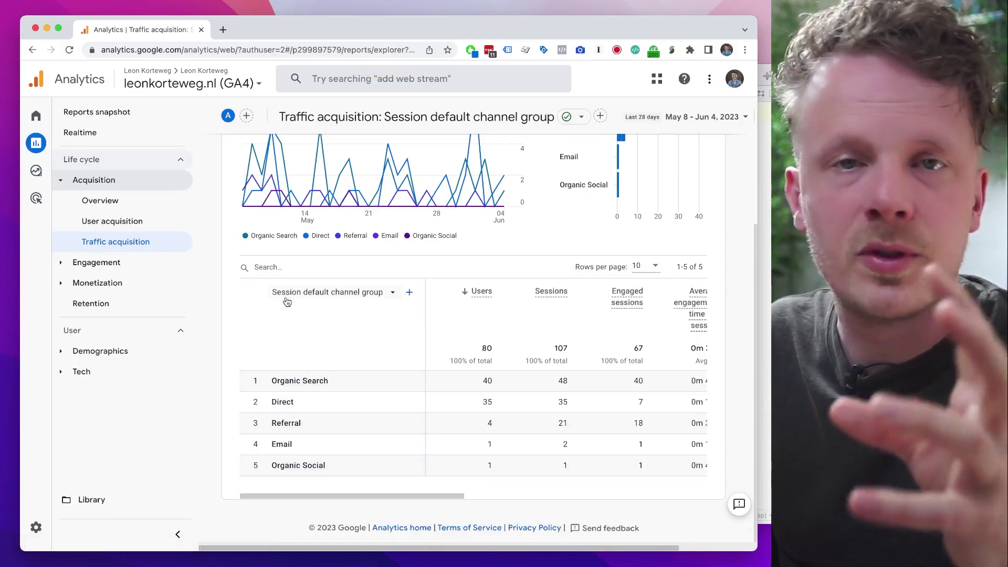
Switch to Nova and note the dimension "Session default channel group" on the first line of untitled.html
{"action": "key", "text": "super+Tab"}
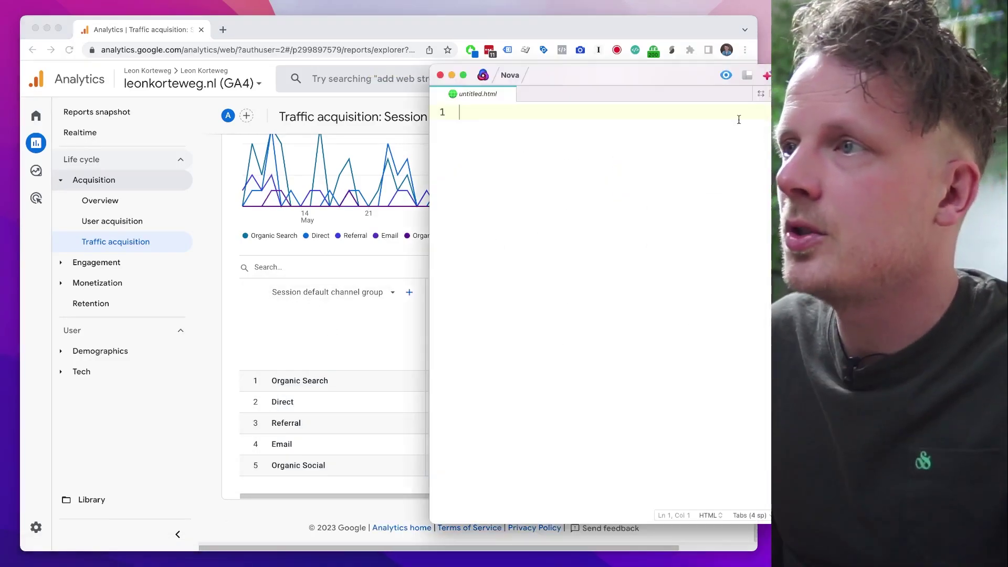
{"action": "type", "text": "Session default channe"}
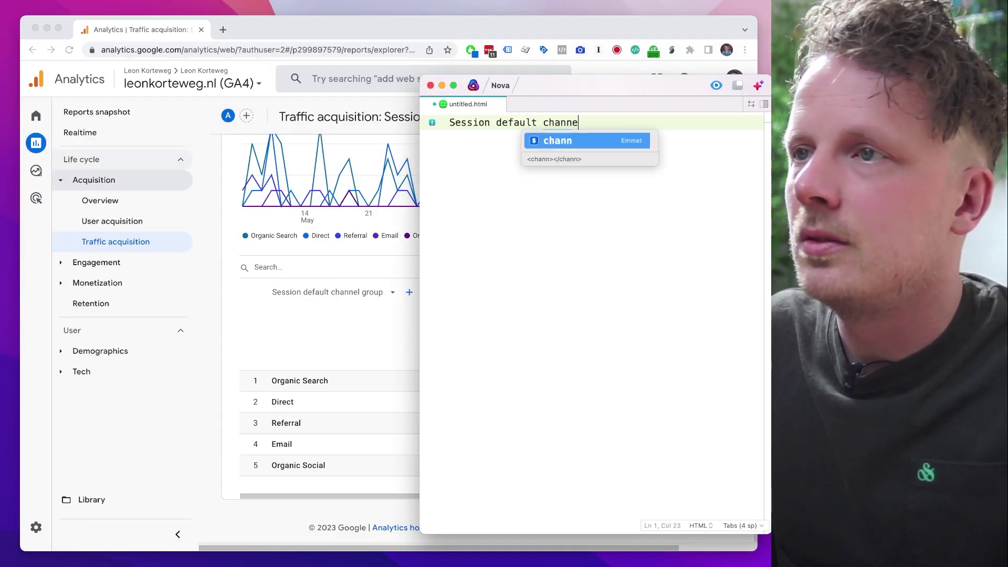
{"action": "type", "text": "l gro"}
{"action": "key", "text": "BackSpace"}
{"action": "key", "text": "BackSpace"}
{"action": "key", "text": "BackSpace"}
{"action": "type", "text": "group"}
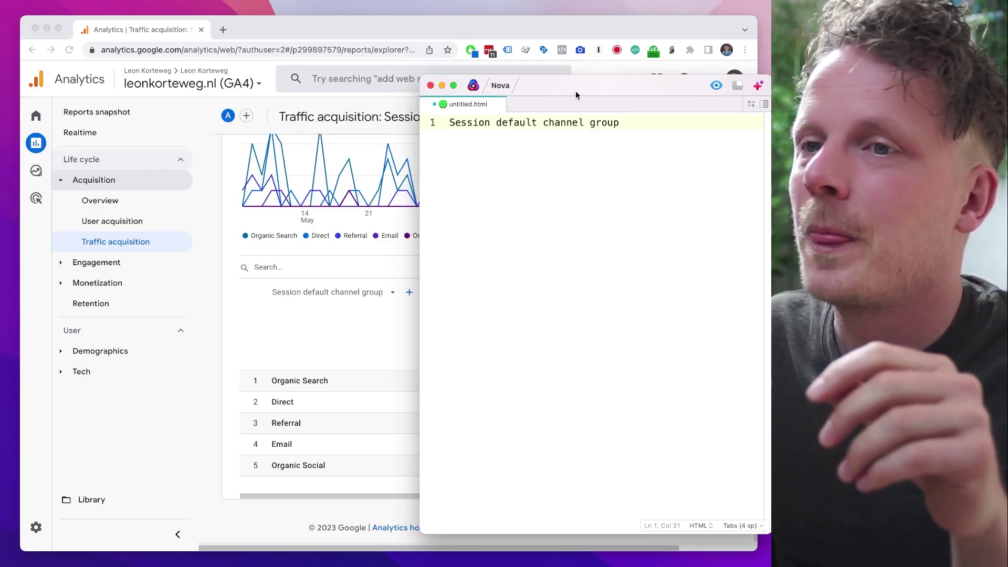
Extend the note with "+ Users, Engagement rate, Conversions", checking the metric names against the report table, and start a new line below
{"action": "left_click_drag", "start_coordinate": [607, 84], "coordinate": [272, 156]}
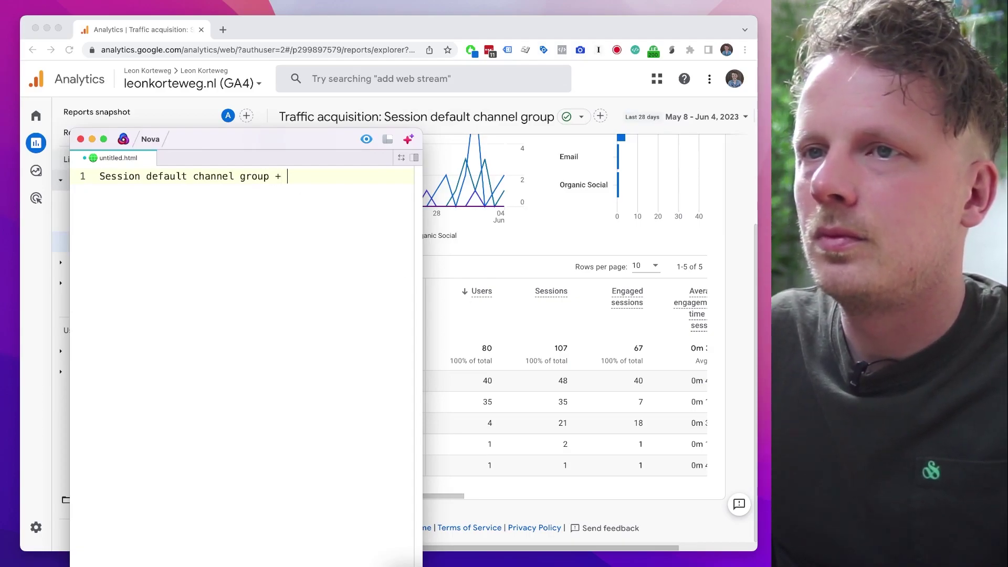
{"action": "type", "text": "Users,"}
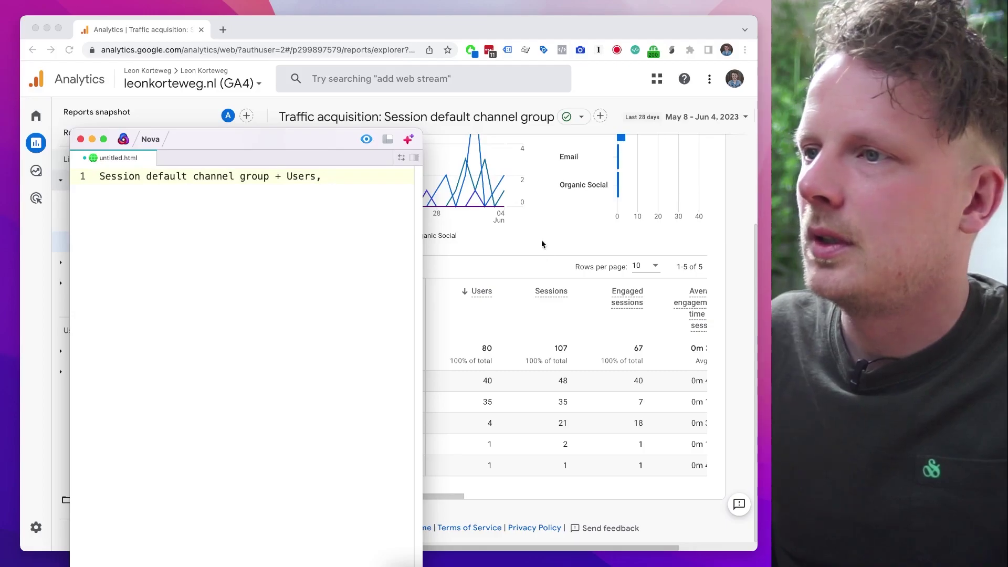
{"action": "scroll", "coordinate": [565, 319], "scroll_direction": "right", "scroll_amount": 5}
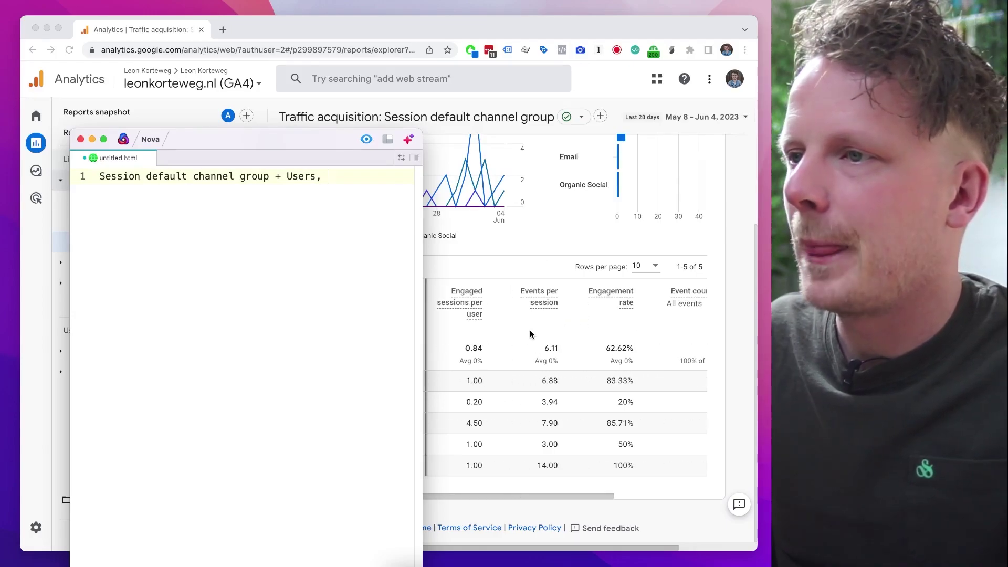
{"action": "type", "text": "En"}
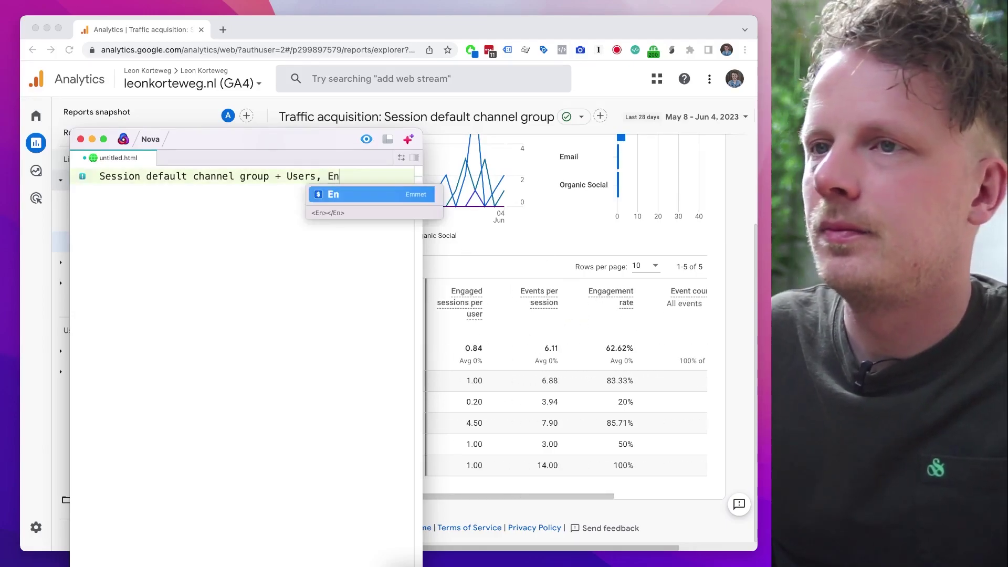
{"action": "type", "text": "gagement rate"}
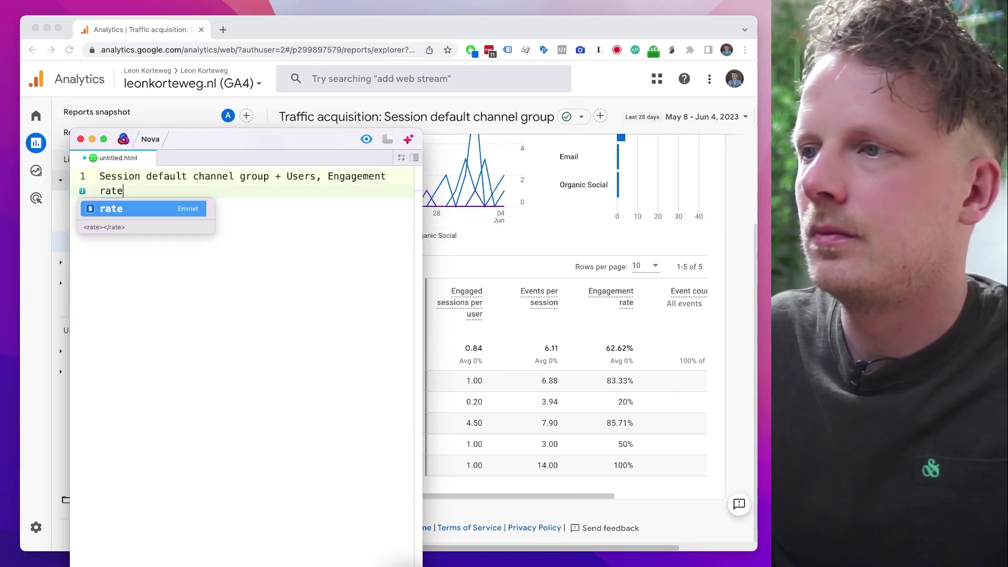
{"action": "type", "text": ","}
{"action": "scroll", "coordinate": [582, 364], "scroll_direction": "right", "scroll_amount": 5}
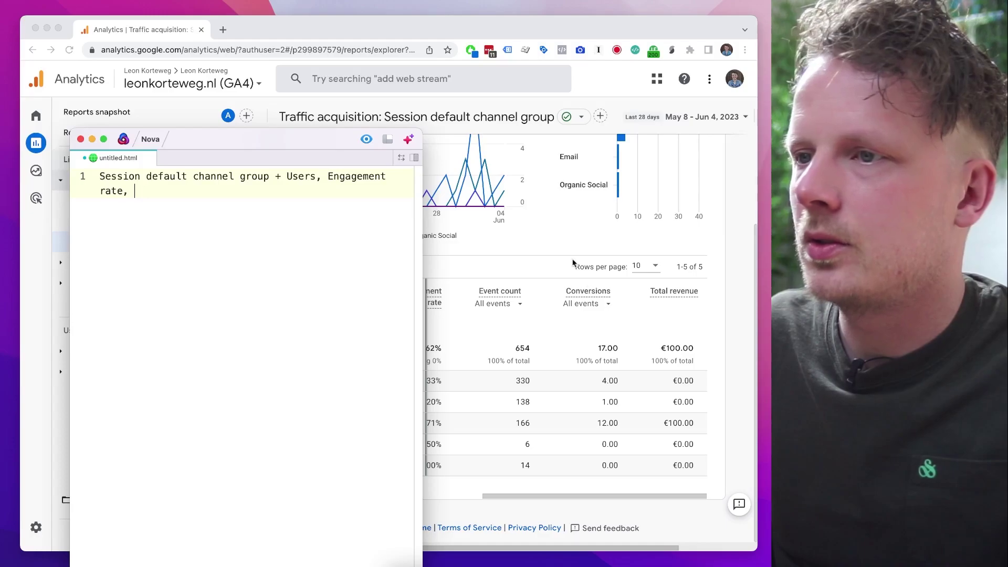
{"action": "type", "text": "Conversi"}
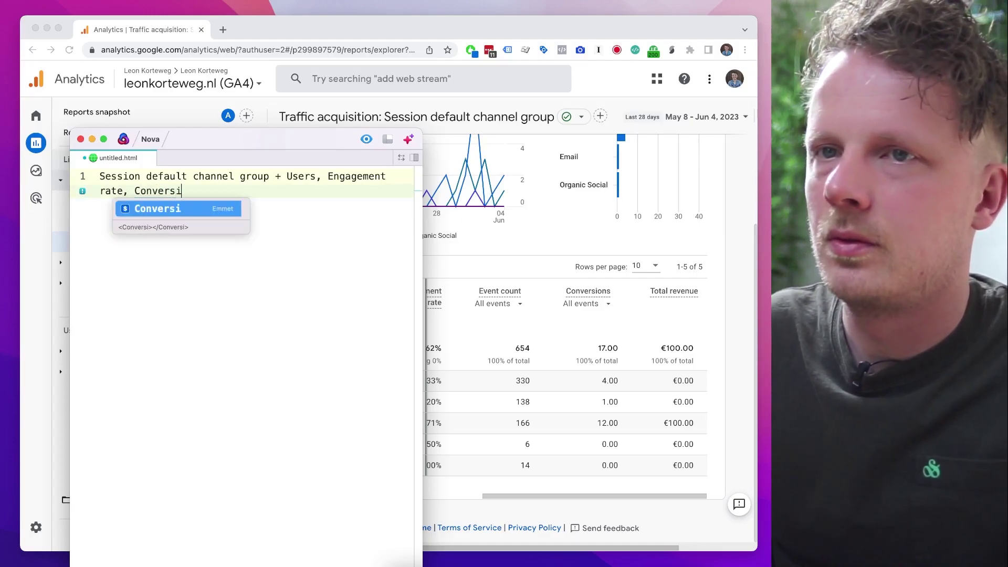
{"action": "type", "text": "ons"}
{"action": "left_click_drag", "start_coordinate": [317, 136], "coordinate": [436, 111]}
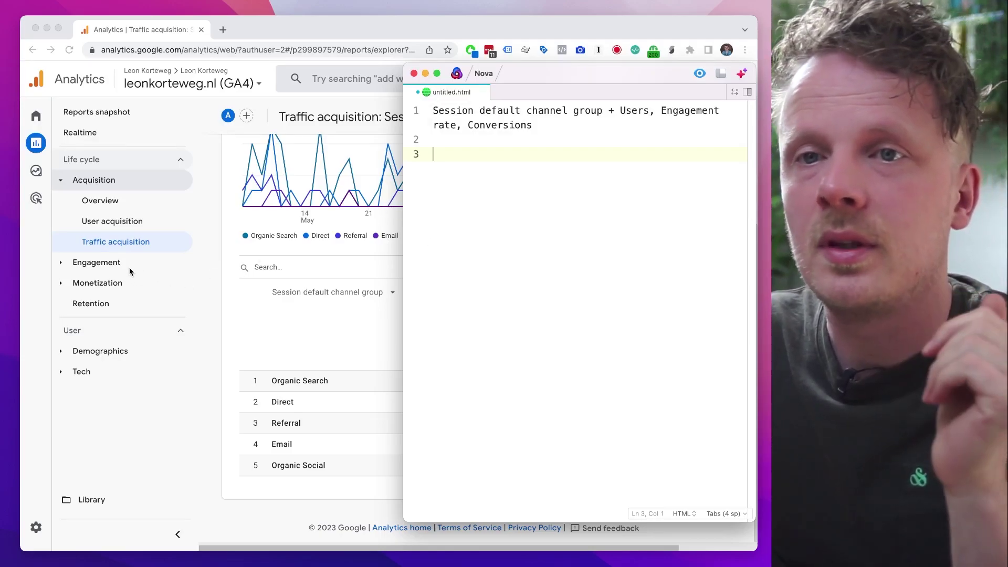
Switch to Google Analytics, open the Pages and screens report under Engagement and view its page path table
{"action": "left_click", "coordinate": [130, 269]}
{"action": "left_click", "coordinate": [126, 264]}
{"action": "left_click", "coordinate": [146, 345]}
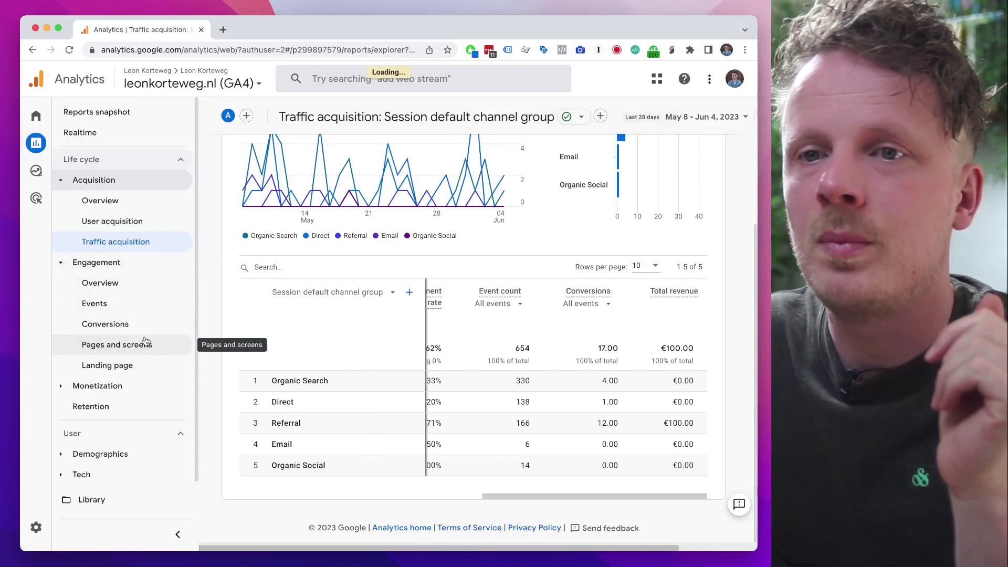
{"action": "scroll", "coordinate": [242, 332], "scroll_direction": "down", "scroll_amount": 3}
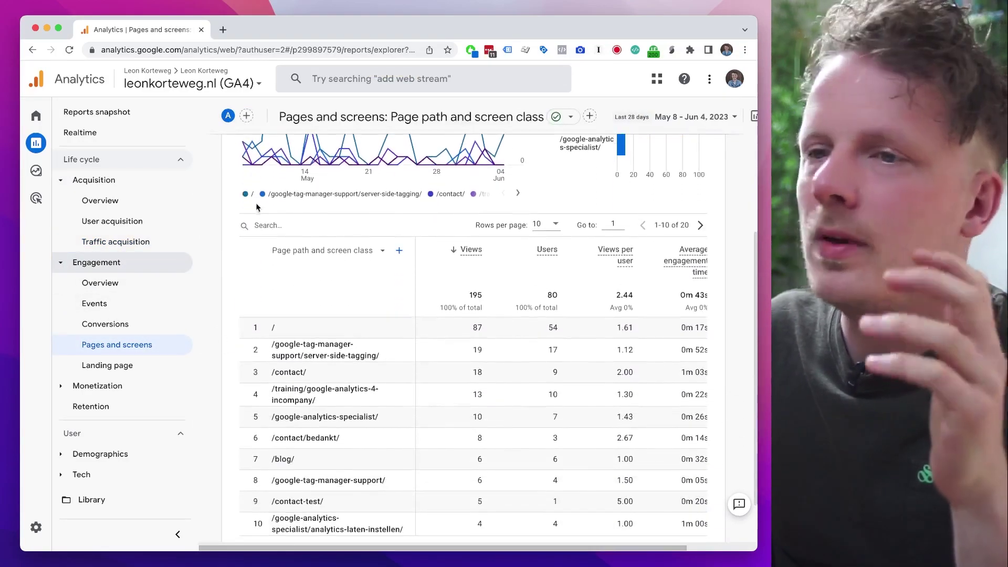
View the pages table by Page title and screen class, then return it to Page path and screen class
{"action": "scroll", "coordinate": [246, 332], "scroll_direction": "down", "scroll_amount": 2}
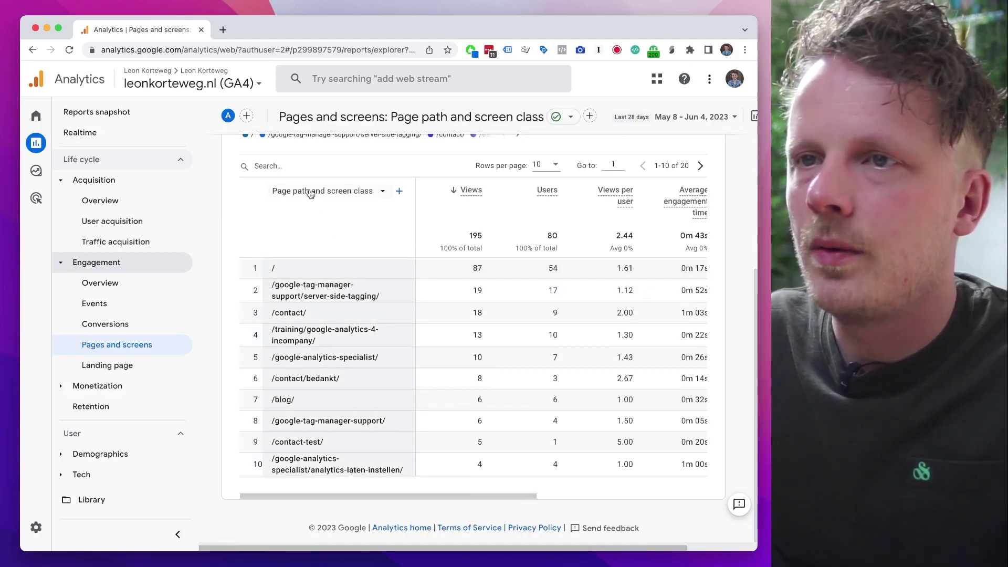
{"action": "left_click", "coordinate": [311, 193]}
{"action": "left_click", "coordinate": [250, 236]}
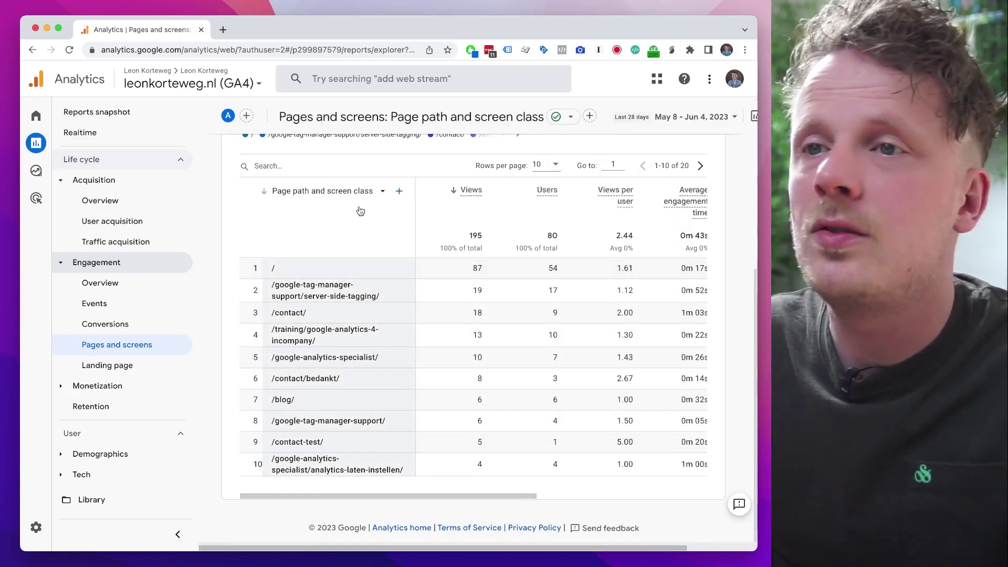
{"action": "left_click", "coordinate": [348, 195]}
{"action": "left_click", "coordinate": [305, 220]}
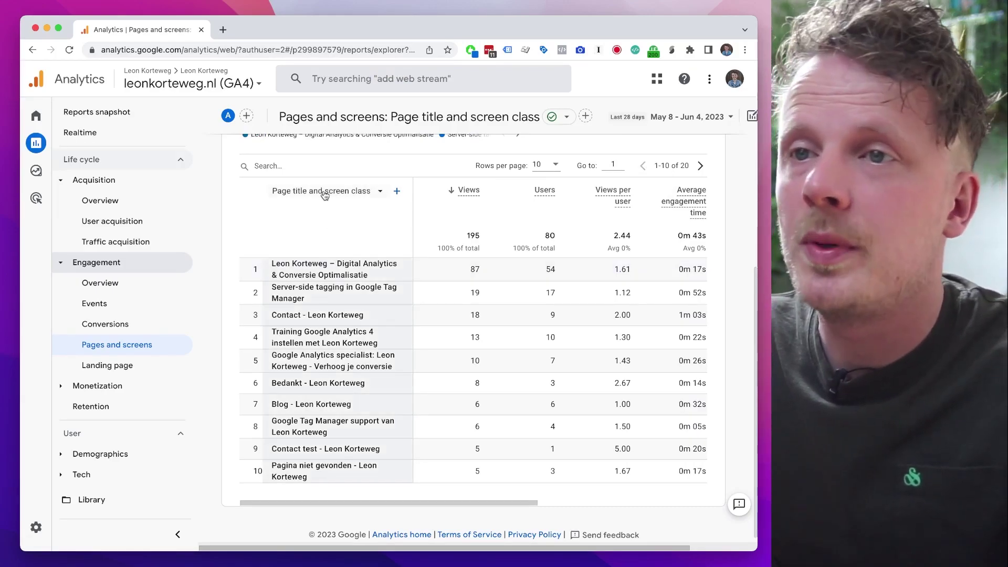
{"action": "left_click", "coordinate": [326, 192]}
{"action": "left_click", "coordinate": [322, 241]}
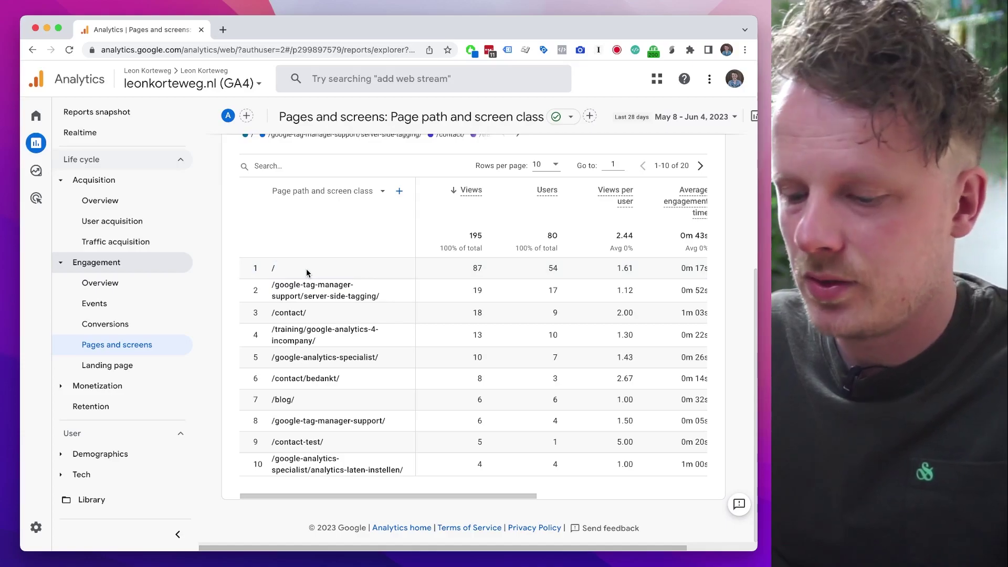
Switch to Nova and note the dimension "Page path and screen class" on line 3 of untitled.html
{"action": "key", "text": "super+Tab"}
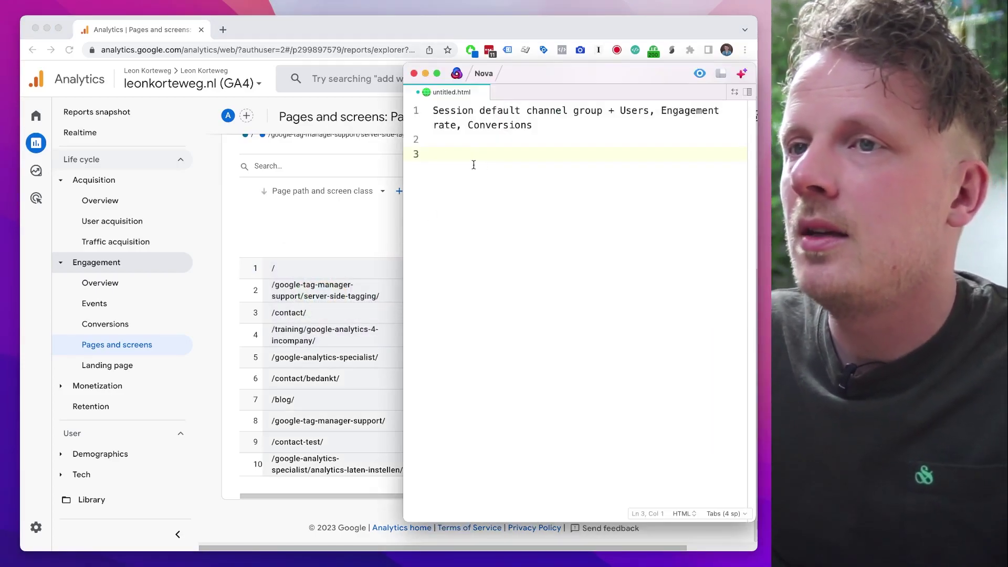
{"action": "type", "text": "Page path "}
{"action": "type", "text": "and screen cal"}
{"action": "type", "text": "ls"}
{"action": "key", "text": "BackSpace"}
{"action": "key", "text": "BackSpace"}
{"action": "key", "text": "BackSpace"}
{"action": "key", "text": "BackSpace"}
{"action": "type", "text": "lass"}
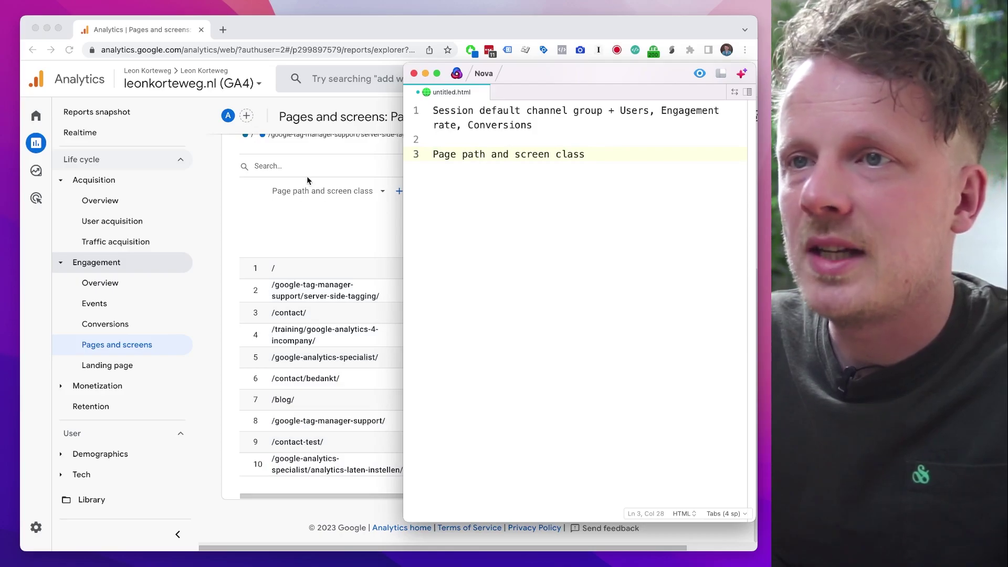
Extend the page path note with "+ Views, Average engagement time", checking the metric names against the Pages and screens table
{"action": "left_click_drag", "start_coordinate": [585, 74], "coordinate": [343, 235]}
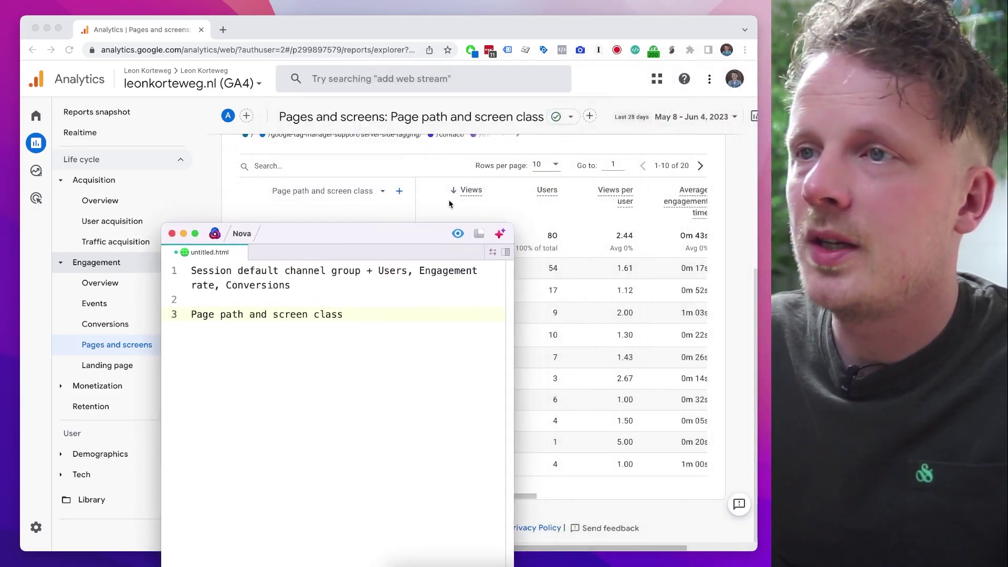
{"action": "type", "text": "+ Vie"}
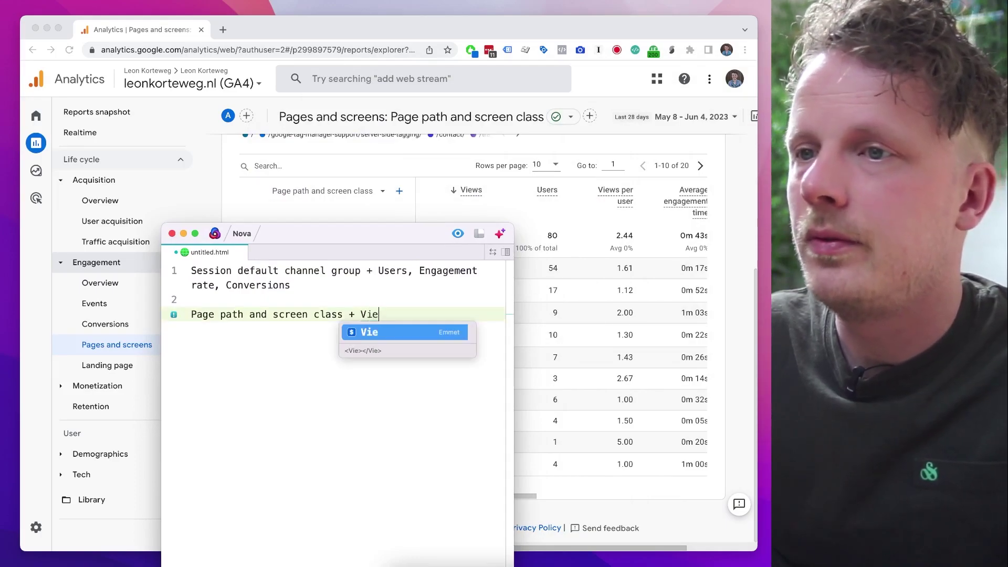
{"action": "type", "text": "ws"}
{"action": "left_click", "coordinate": [546, 221]}
{"action": "scroll", "coordinate": [546, 221], "scroll_direction": "right", "scroll_amount": 3}
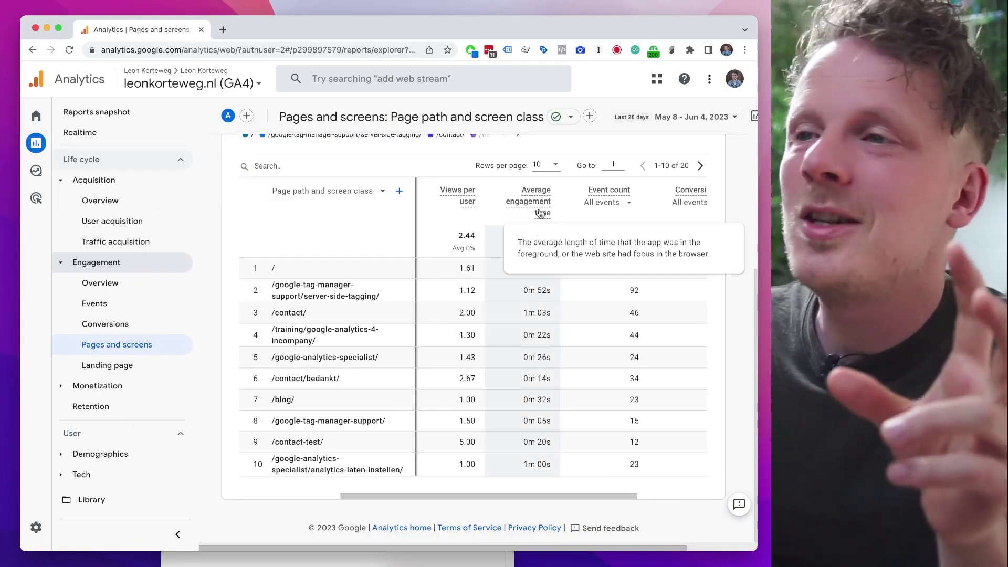
{"action": "key", "text": "super+Tab"}
{"action": "key", "text": "BackSpace"}
{"action": "type", "text": ", Average engagem"}
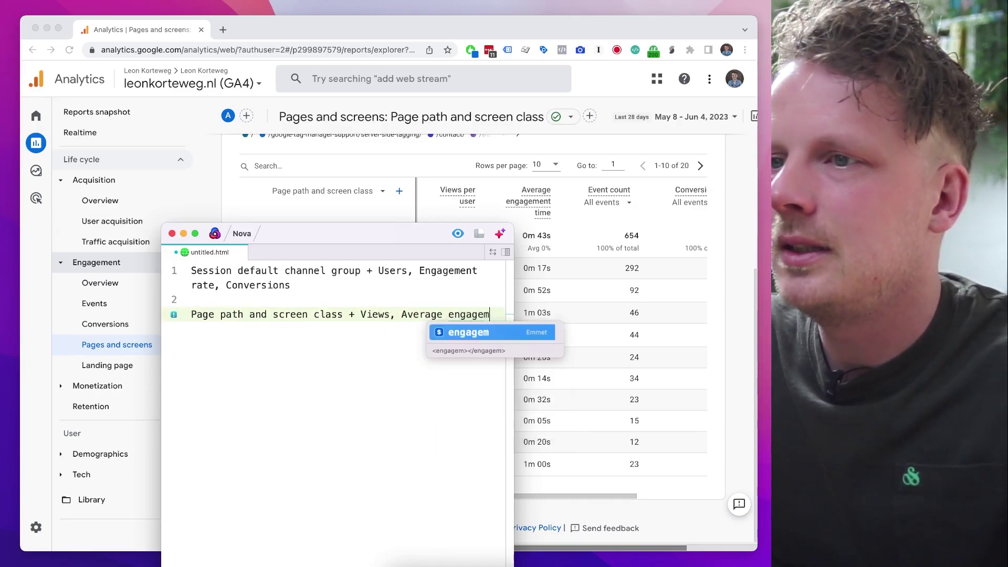
{"action": "type", "text": "ent time"}
Switch to Google Analytics, open the Tech overview and view the device category details with their table
{"action": "key", "text": "super+Tab"}
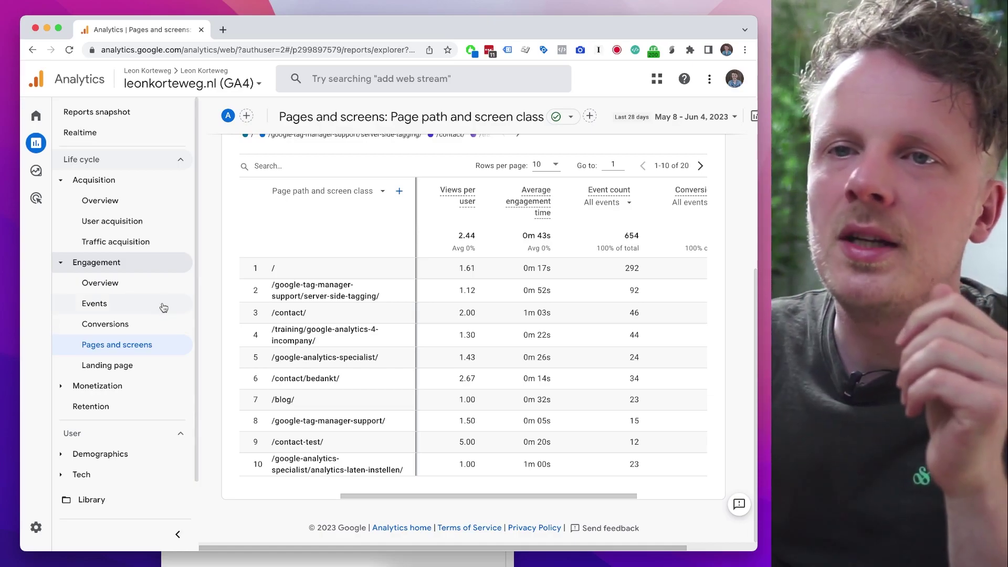
{"action": "scroll", "coordinate": [159, 299], "scroll_direction": "down", "scroll_amount": 1}
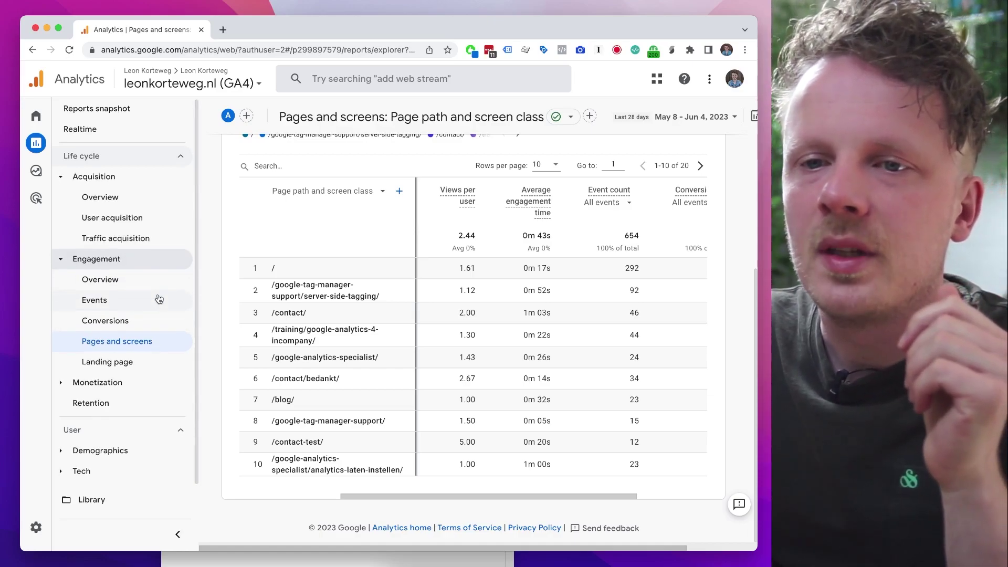
{"action": "left_click", "coordinate": [126, 469]}
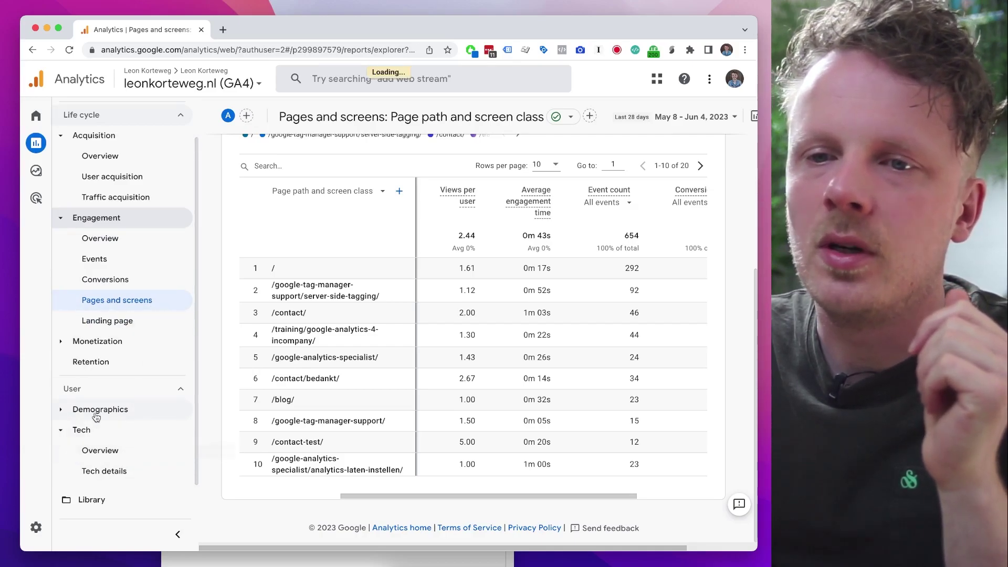
{"action": "left_click", "coordinate": [172, 442]}
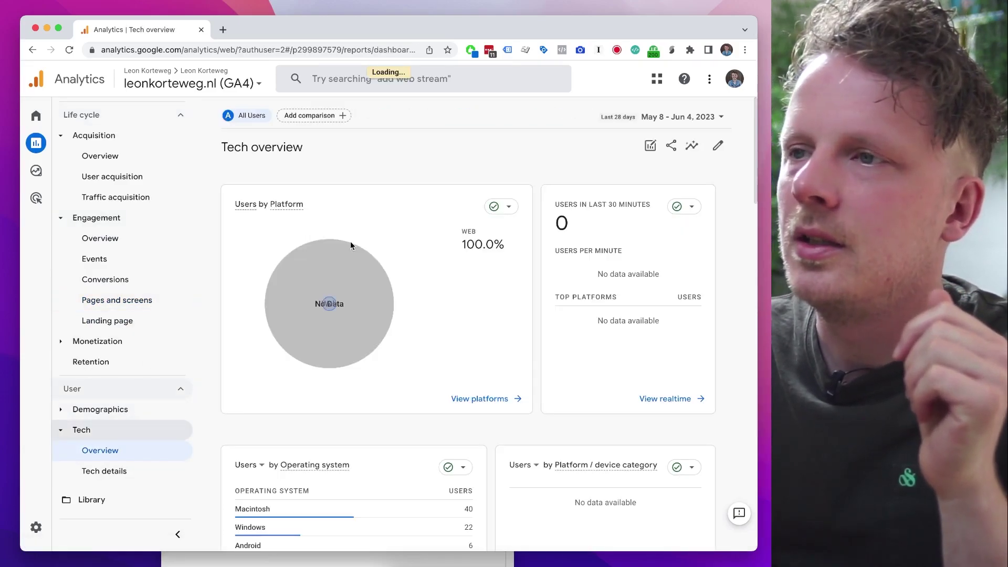
{"action": "scroll", "coordinate": [368, 265], "scroll_direction": "down", "scroll_amount": 10}
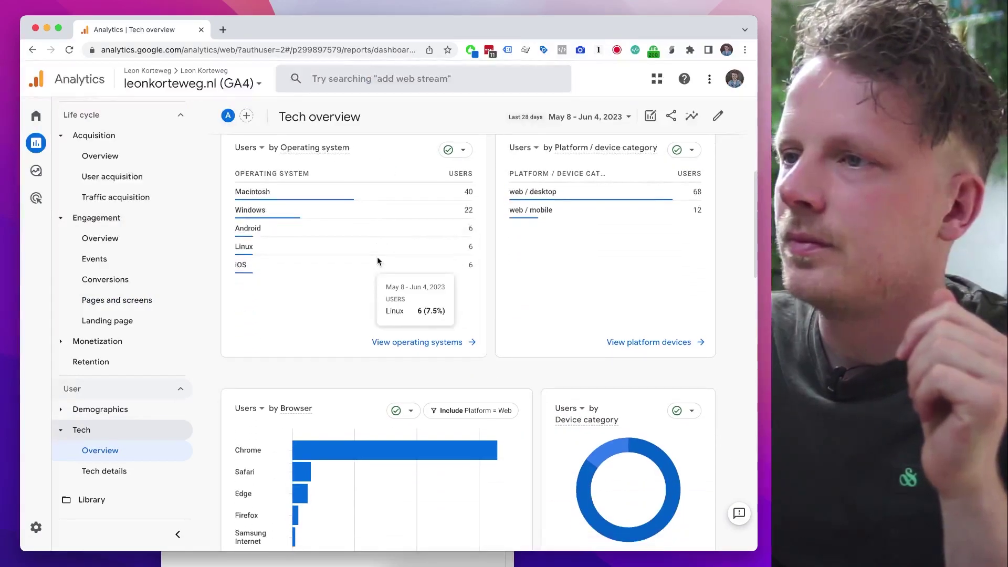
{"action": "scroll", "coordinate": [377, 260], "scroll_direction": "down", "scroll_amount": 2}
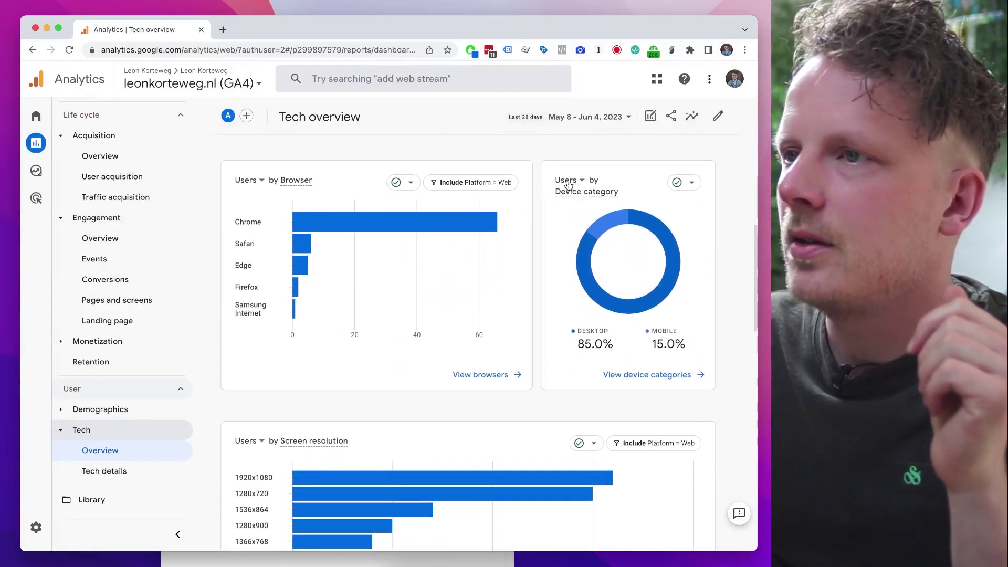
{"action": "left_click", "coordinate": [634, 377]}
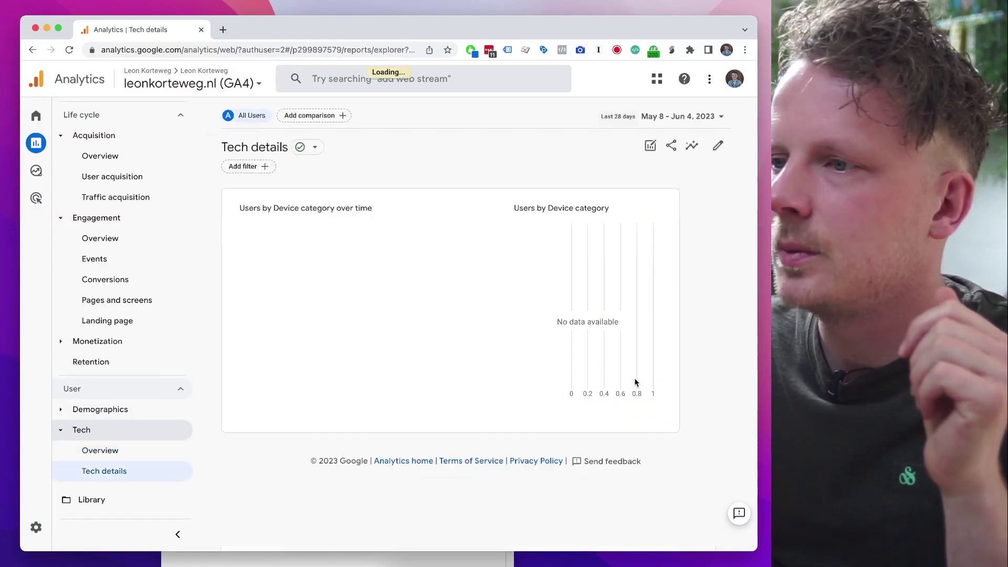
{"action": "scroll", "coordinate": [488, 339], "scroll_direction": "down", "scroll_amount": 3}
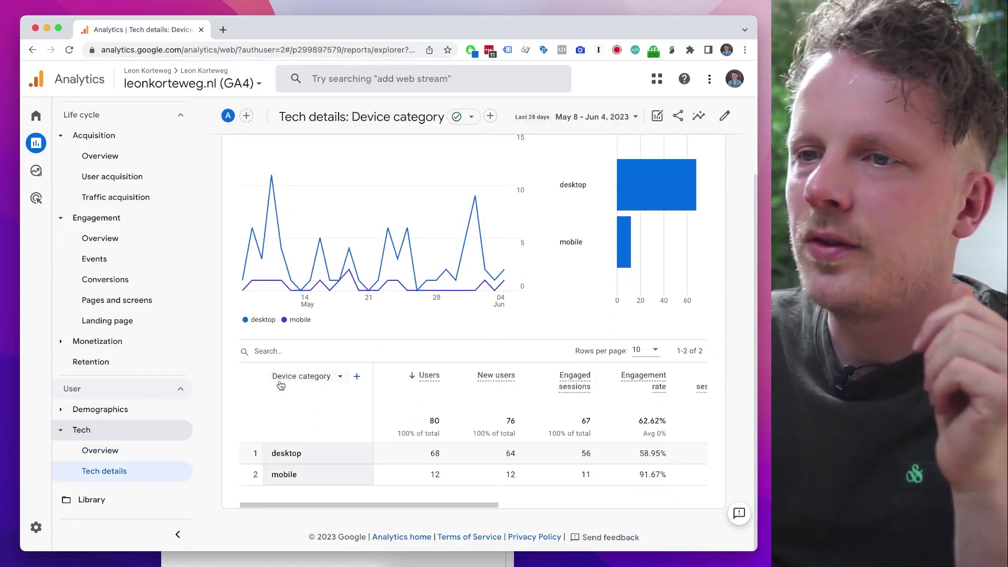
Switch to Nova, move its window clear of the report table and note "Device category" on line 5
{"action": "key", "text": "super+Tab"}
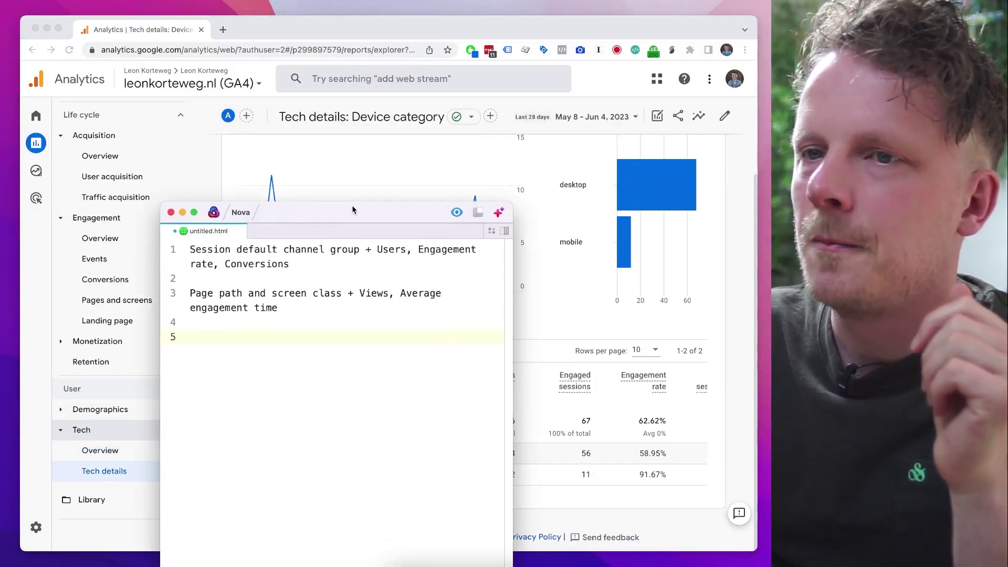
{"action": "left_click_drag", "start_coordinate": [352, 232], "coordinate": [669, 80]}
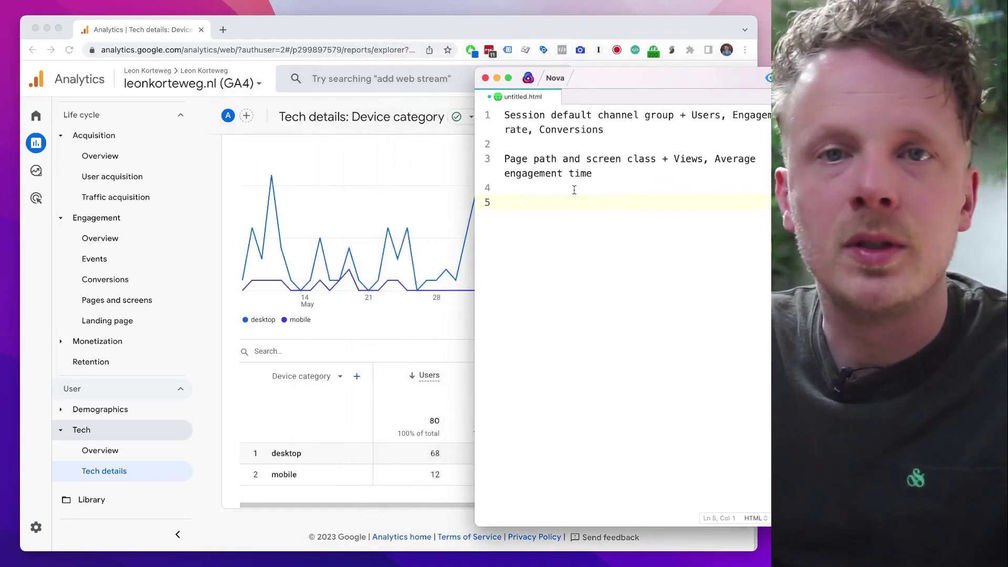
{"action": "type", "text": "evice category"}
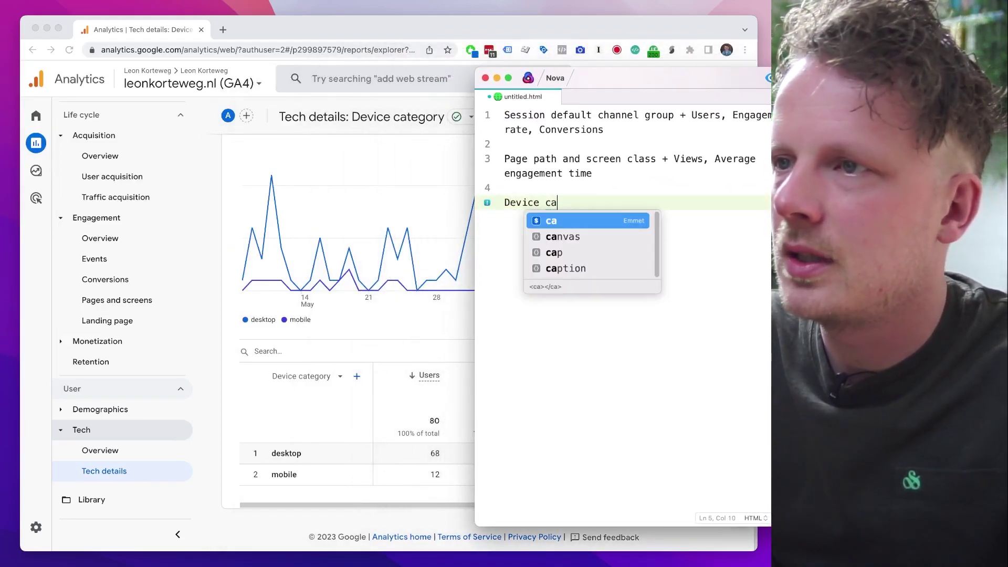
Back in Google Analytics, open the Demographics overview and look through its cards down to Users by City
{"action": "left_click", "coordinate": [219, 399]}
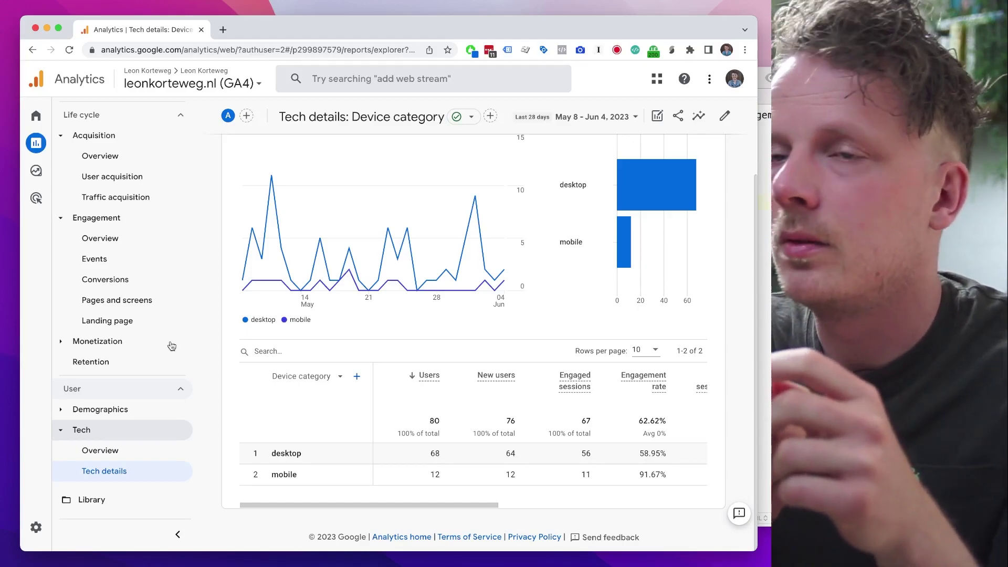
{"action": "left_click", "coordinate": [100, 450]}
{"action": "left_click", "coordinate": [112, 409]}
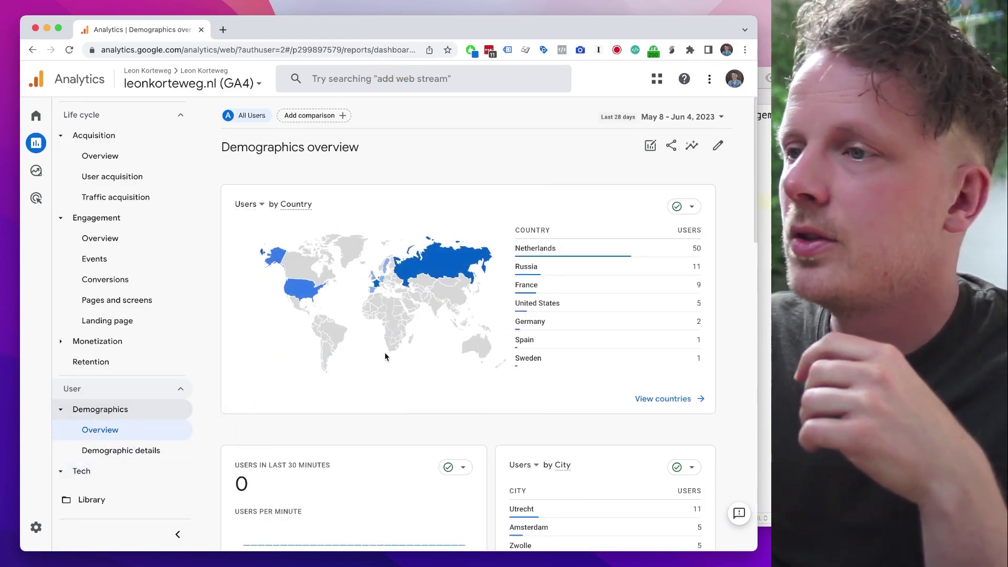
{"action": "scroll", "coordinate": [386, 357], "scroll_direction": "down", "scroll_amount": 3}
{"action": "scroll", "coordinate": [385, 357], "scroll_direction": "up", "scroll_amount": 2}
{"action": "scroll", "coordinate": [400, 366], "scroll_direction": "down", "scroll_amount": 5}
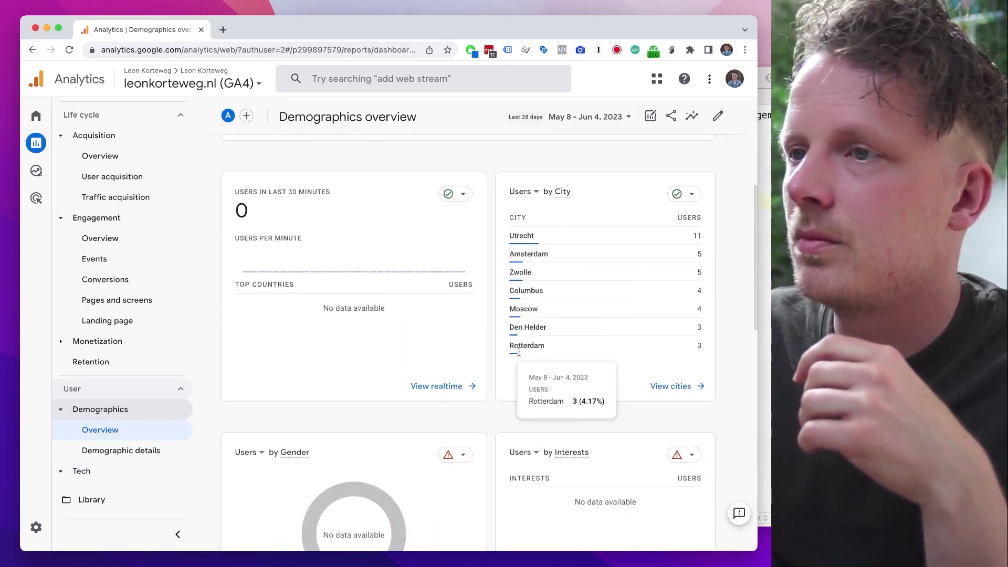
Check the dimension in the Demographic details city table, then note "City" on line 7 of untitled.html in Nova
{"action": "left_click", "coordinate": [767, 240]}
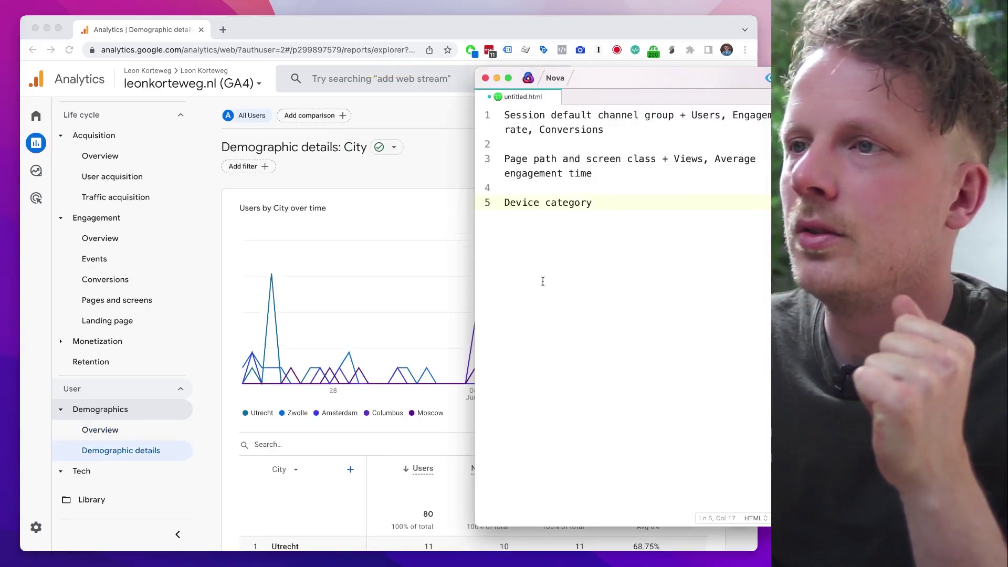
{"action": "left_click", "coordinate": [436, 152]}
{"action": "scroll", "coordinate": [446, 210], "scroll_direction": "down", "scroll_amount": 5}
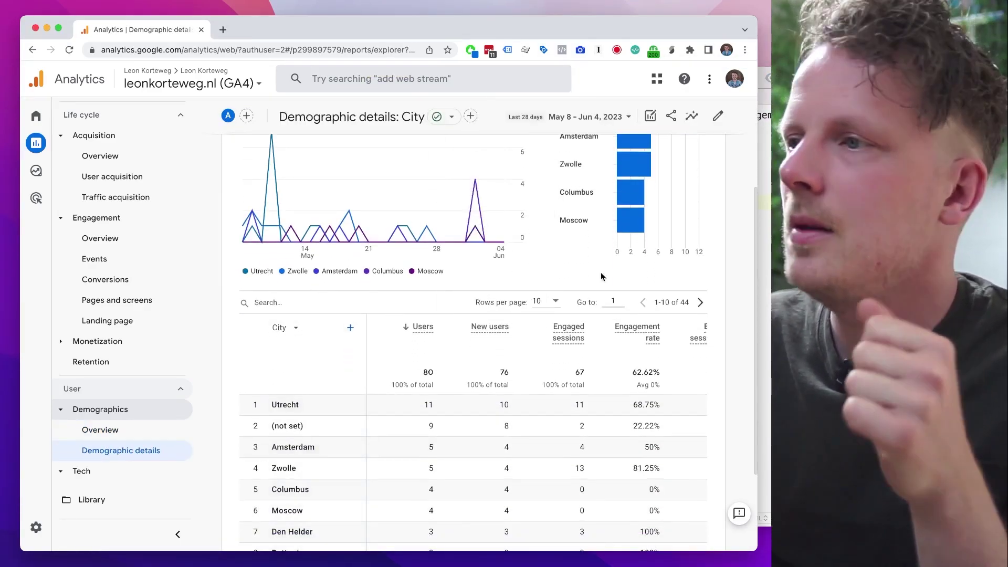
{"action": "left_click", "coordinate": [765, 273]}
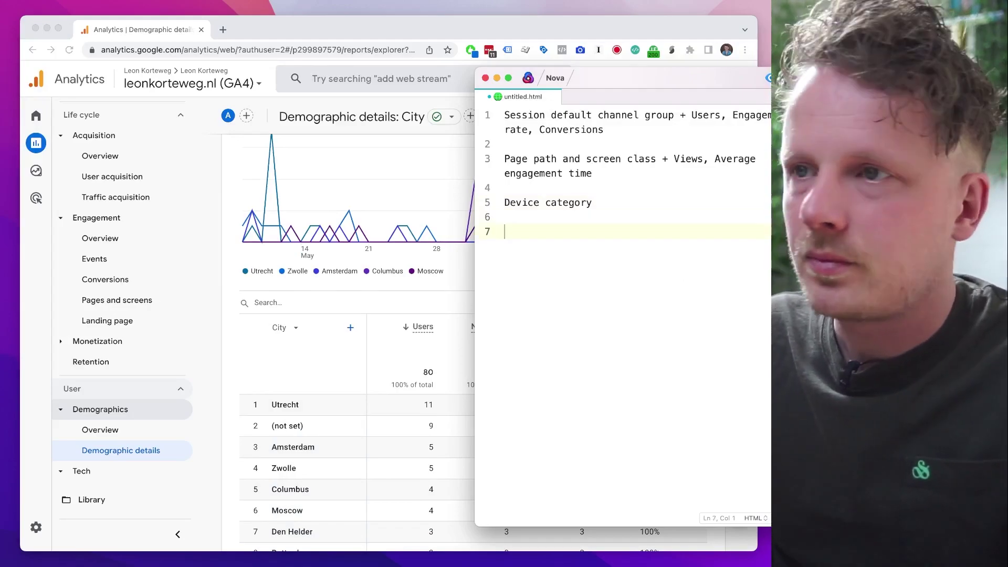
{"action": "type", "text": "City"}
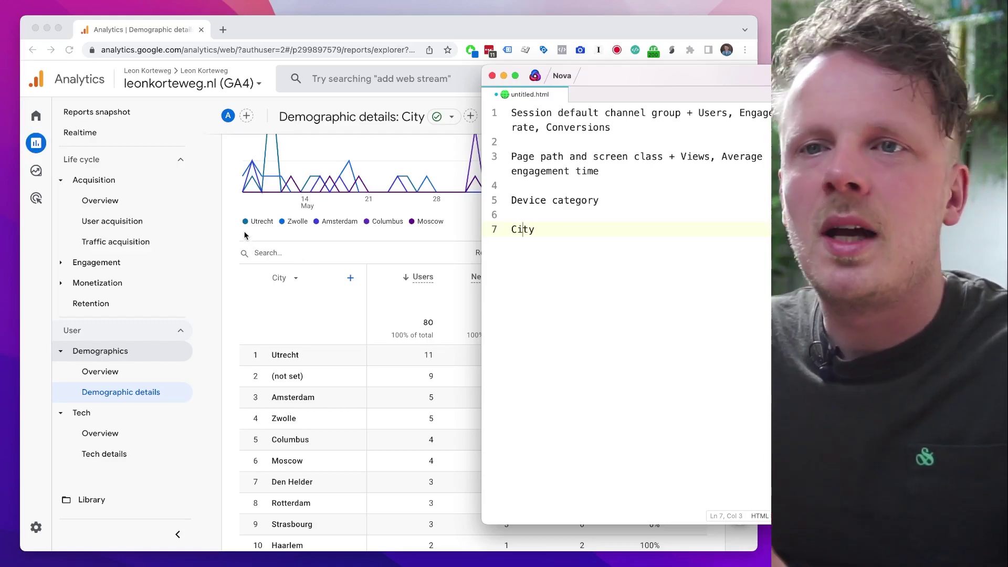
Open the Traffic acquisition report in Google Analytics and compare it with the first note line in Nova
{"action": "left_click", "coordinate": [167, 240]}
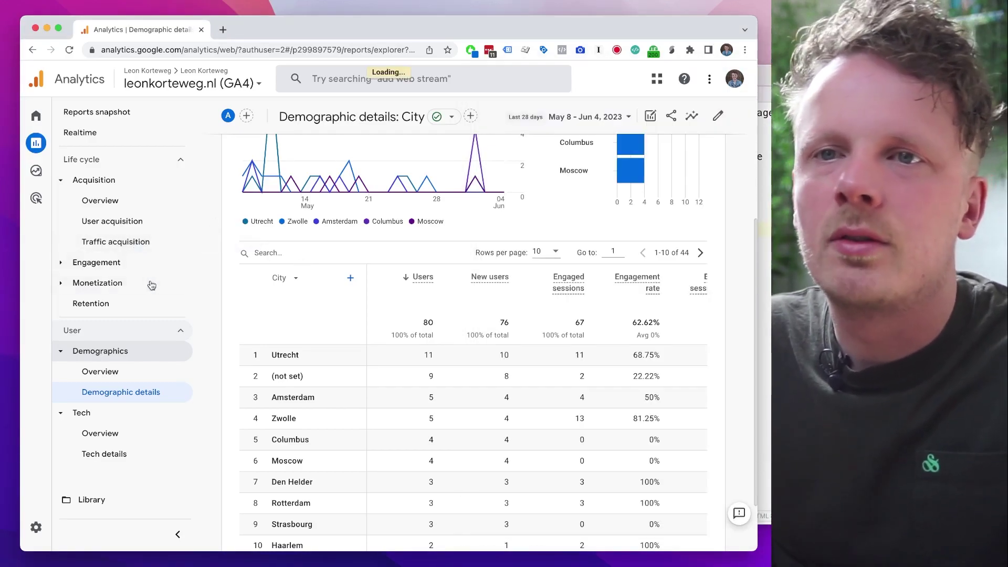
{"action": "key", "text": "super+Tab"}
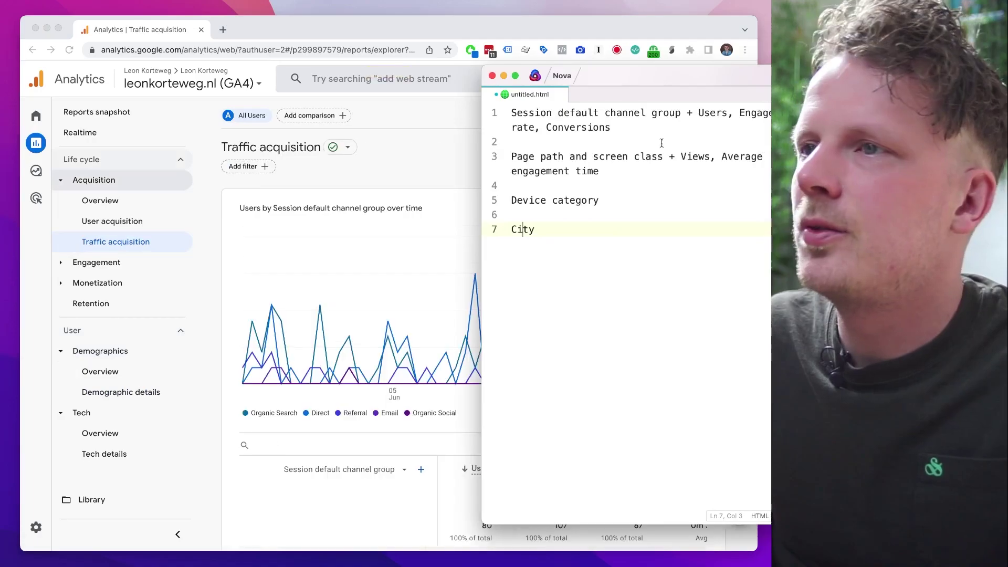
{"action": "left_click", "coordinate": [666, 129]}
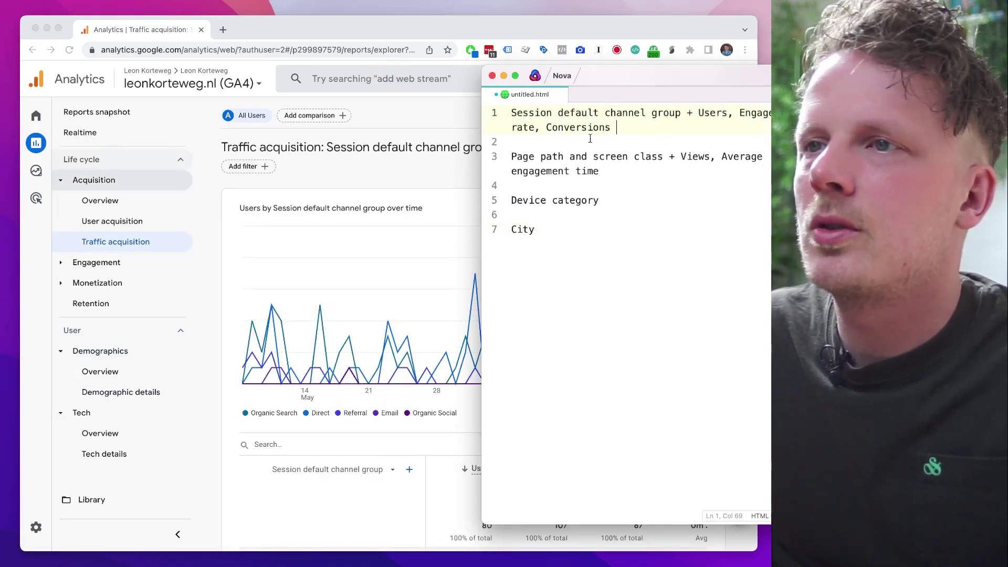
{"action": "left_click", "coordinate": [443, 129]}
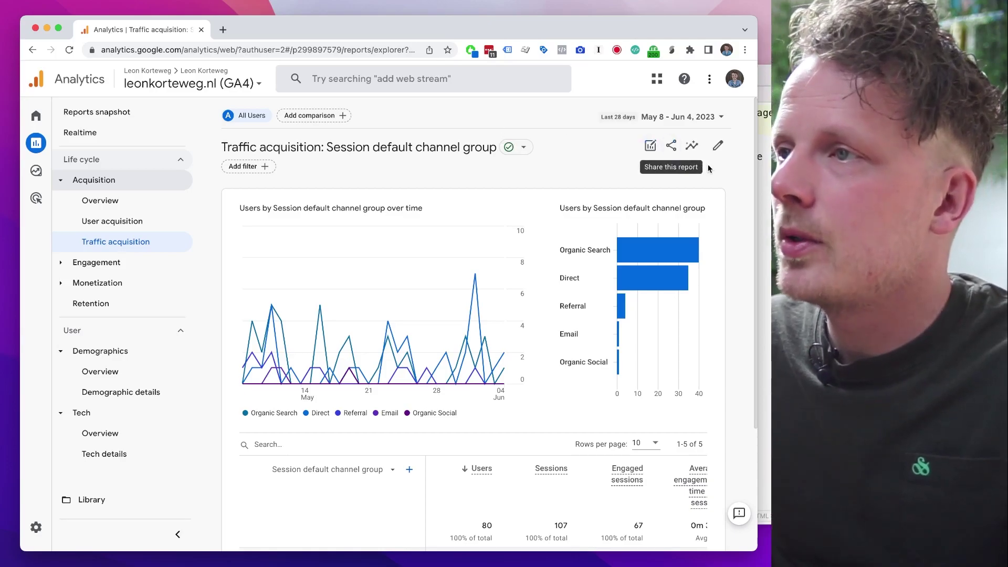
Start customizing the Traffic acquisition report and open its list of primary dimensions
{"action": "left_click", "coordinate": [718, 147]}
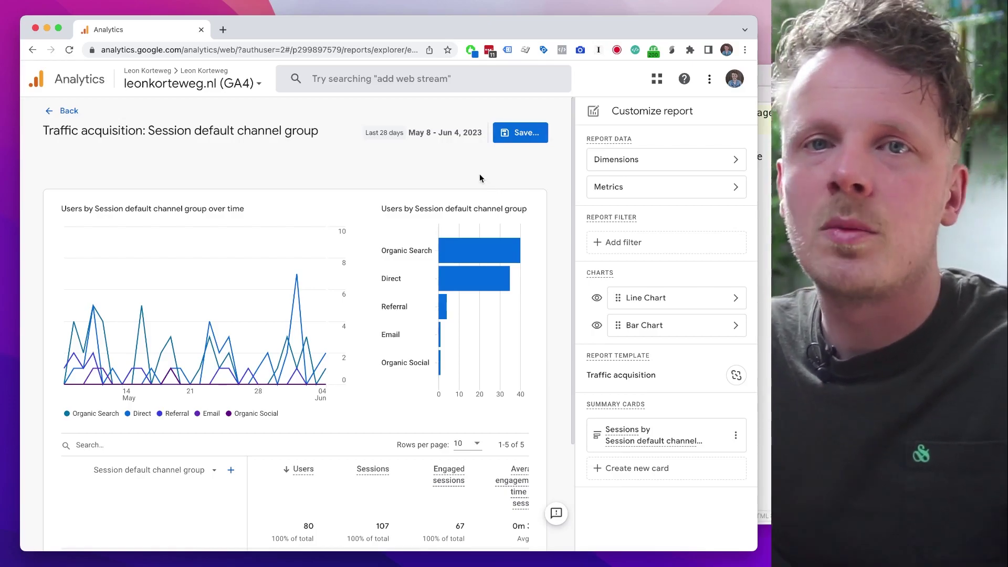
{"action": "scroll", "coordinate": [262, 315], "scroll_direction": "down", "scroll_amount": 3}
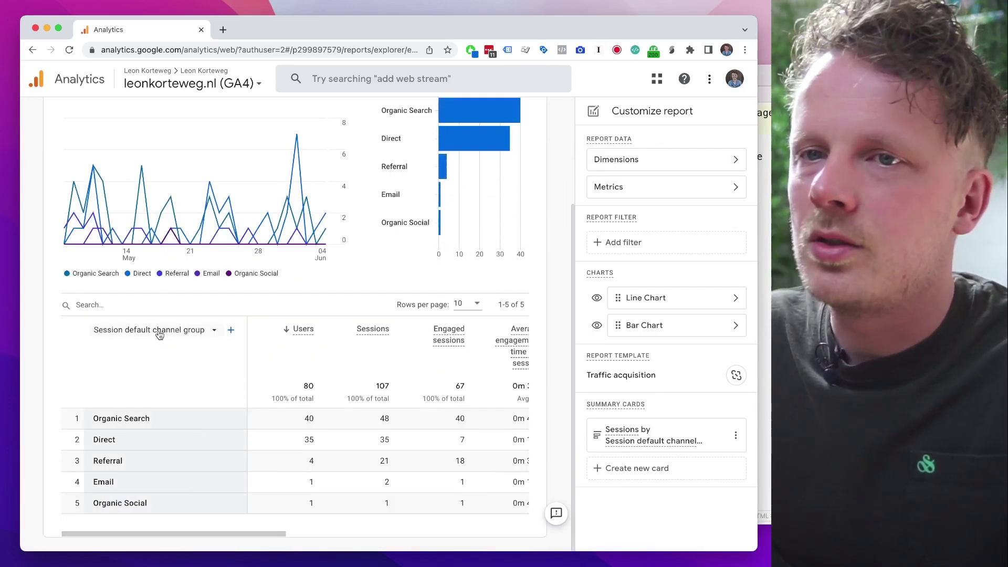
{"action": "left_click", "coordinate": [157, 330]}
{"action": "left_click", "coordinate": [686, 160]}
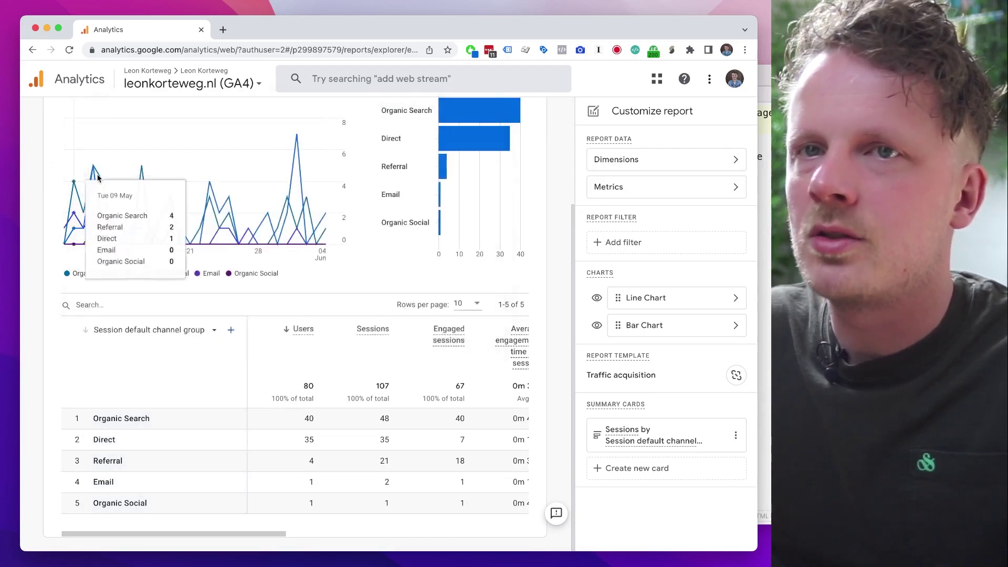
{"action": "left_click", "coordinate": [687, 160]}
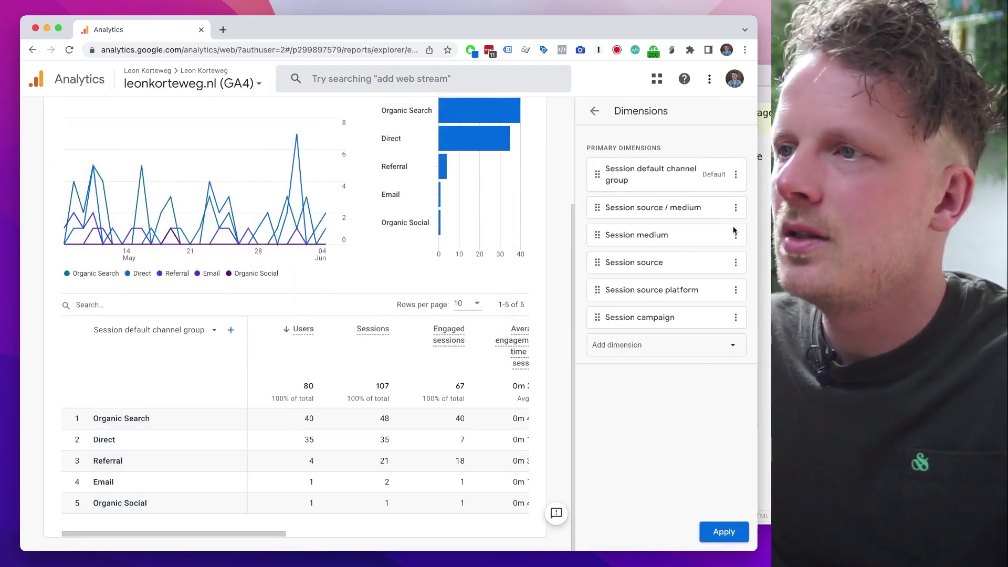
Remove Session medium, Session source and Session source platform from the report's primary dimensions
{"action": "left_click", "coordinate": [737, 236]}
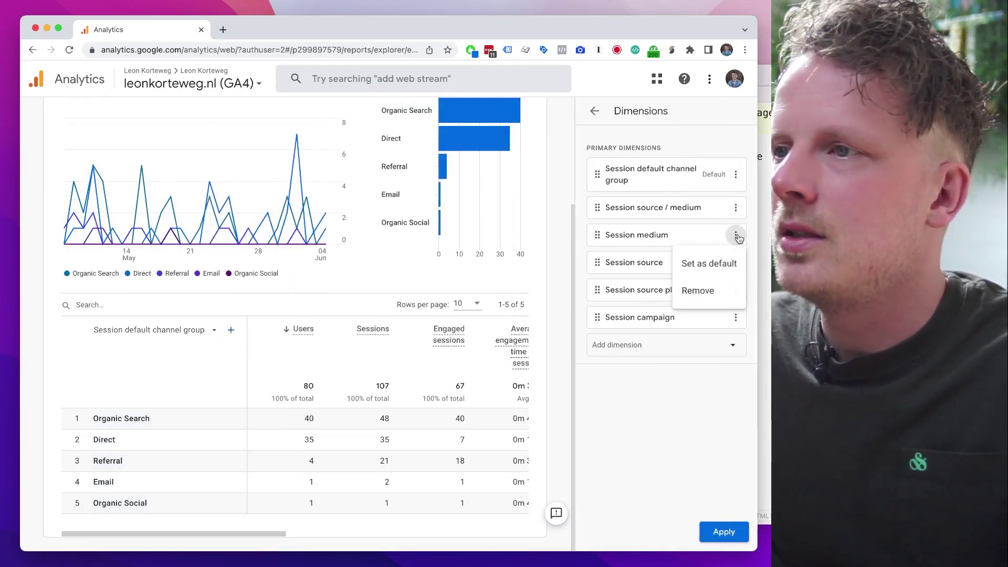
{"action": "left_click", "coordinate": [716, 298]}
{"action": "left_click", "coordinate": [735, 235]}
{"action": "left_click", "coordinate": [722, 291]}
{"action": "left_click", "coordinate": [737, 237]}
{"action": "left_click", "coordinate": [724, 290]}
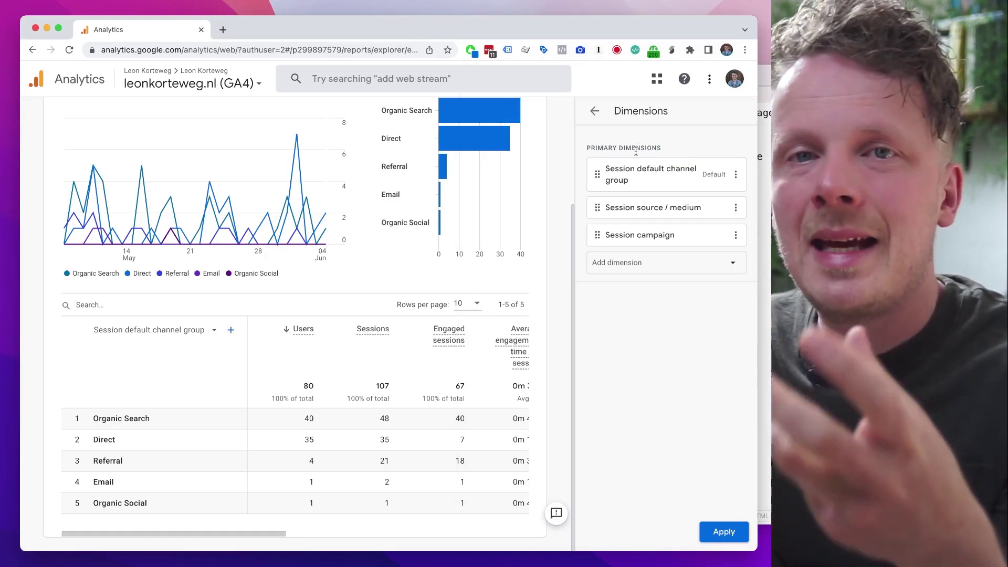
Check line 3 of the note in Nova, then add "Page path and screen class" as a dimension in the Analytics report
{"action": "key", "text": "super+Tab"}
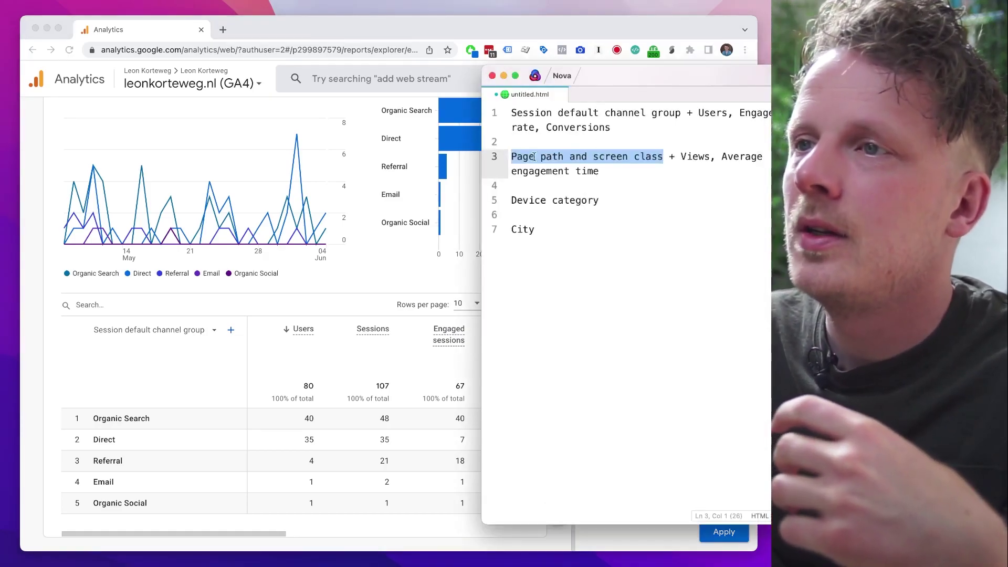
{"action": "left_click_drag", "start_coordinate": [663, 157], "coordinate": [566, 156]}
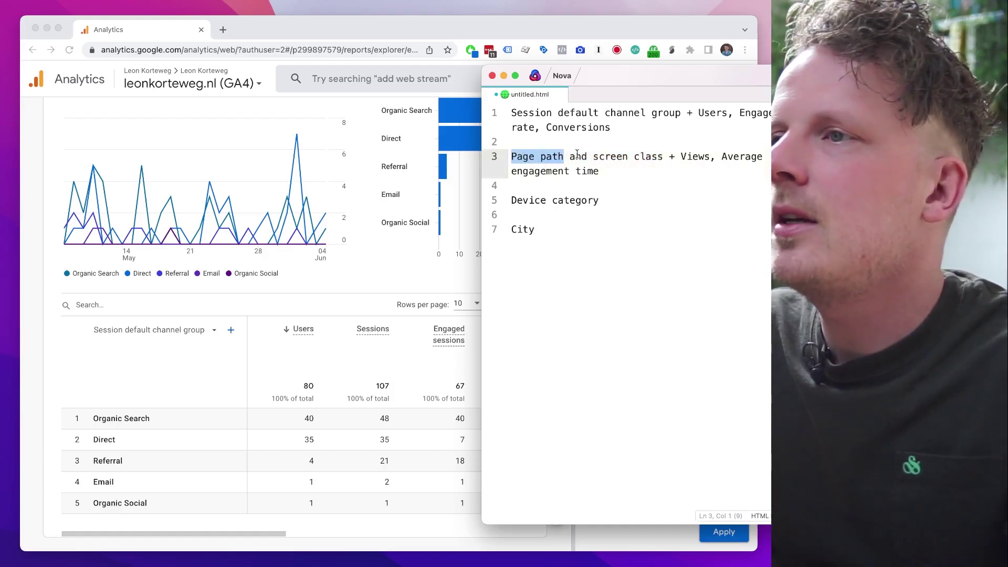
{"action": "left_click", "coordinate": [610, 33]}
{"action": "left_click", "coordinate": [626, 262]}
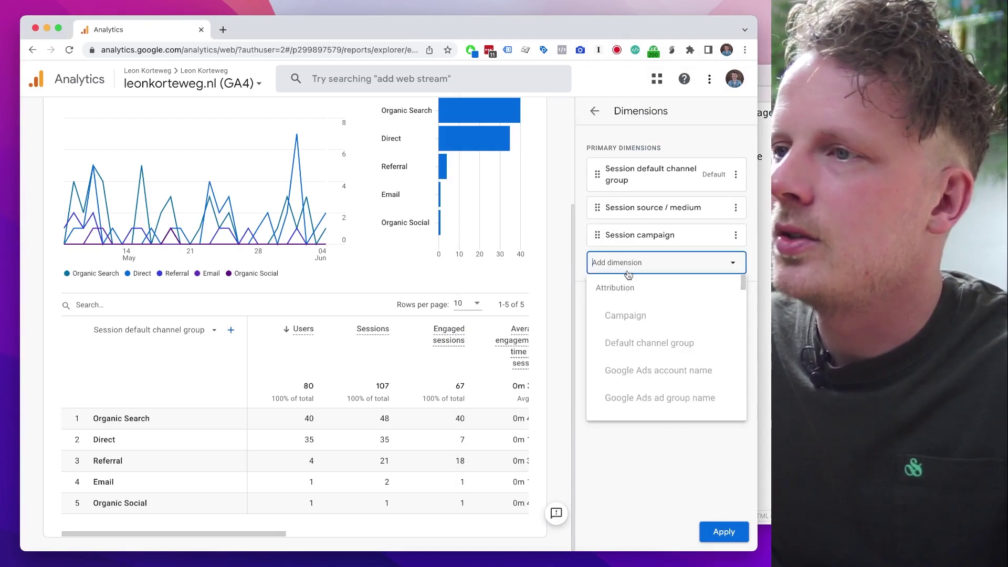
{"action": "type", "text": "Page path and screen class"}
{"action": "left_click", "coordinate": [620, 317]}
Take "Device category" from line 5 of the Nova note and add it to the report's dimensions in Analytics
{"action": "key", "text": "super+Tab"}
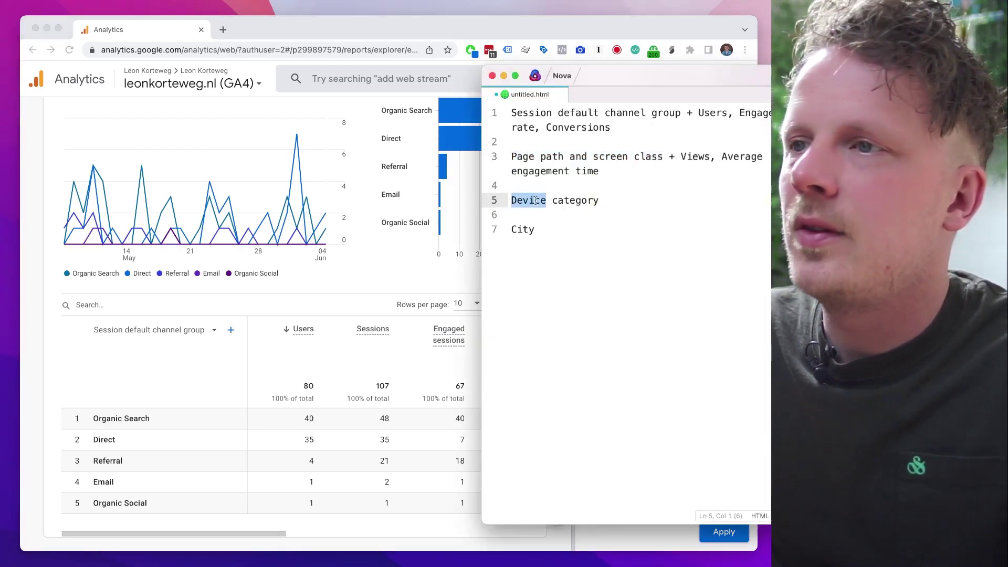
{"action": "left_click", "coordinate": [607, 23]}
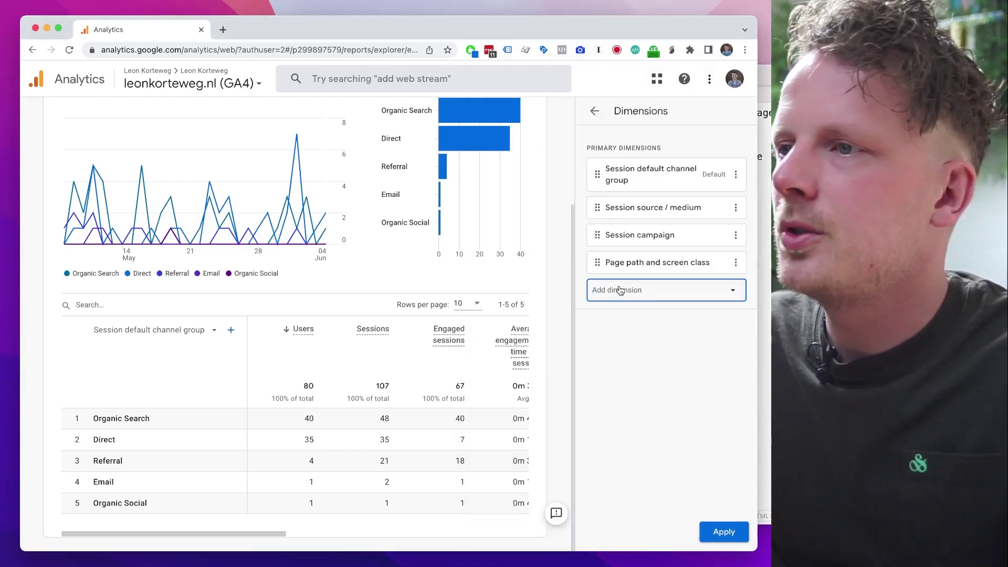
{"action": "left_click", "coordinate": [622, 290]}
{"action": "type", "text": "Device category"}
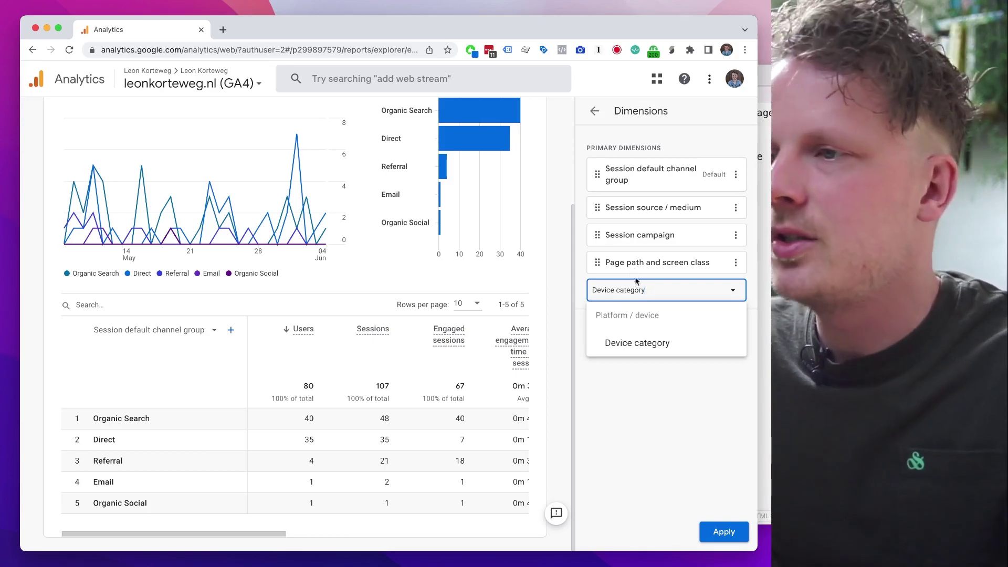
{"action": "left_click", "coordinate": [637, 344]}
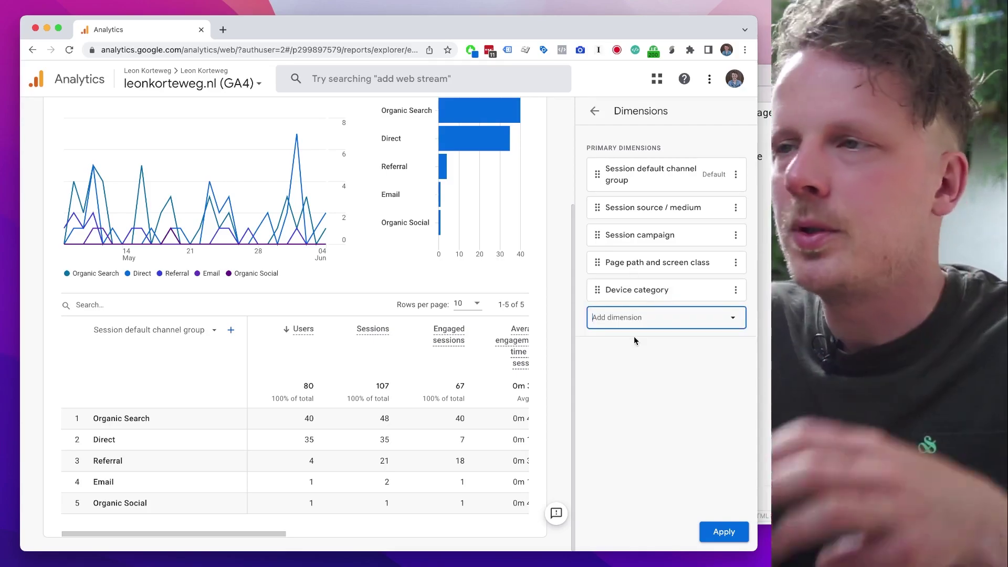
Add the "City" dimension noted on line 7 in Nova to the Analytics report and apply the dimension changes
{"action": "key", "text": "super+Tab"}
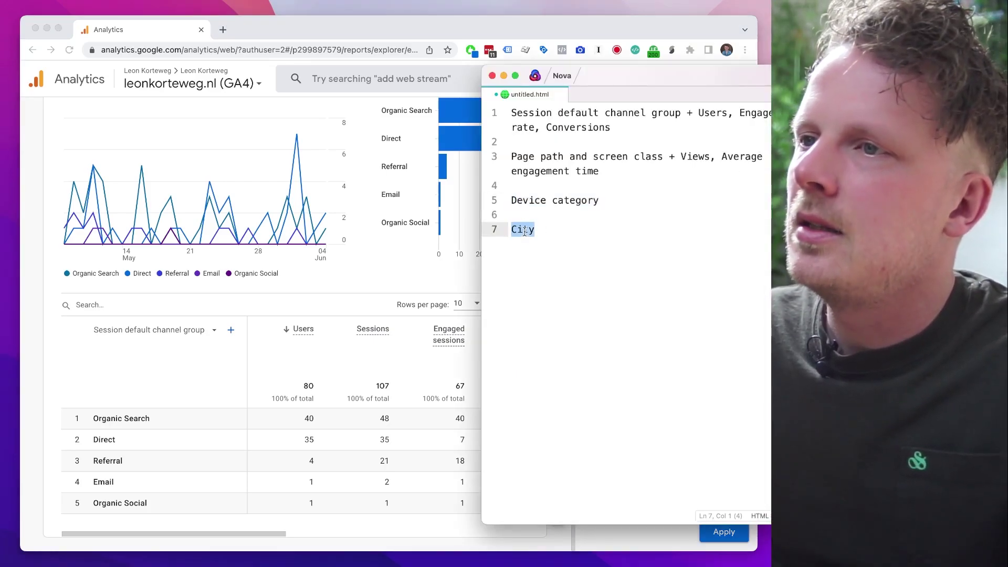
{"action": "key", "text": "super+Tab"}
{"action": "left_click", "coordinate": [630, 318]}
{"action": "type", "text": "City"}
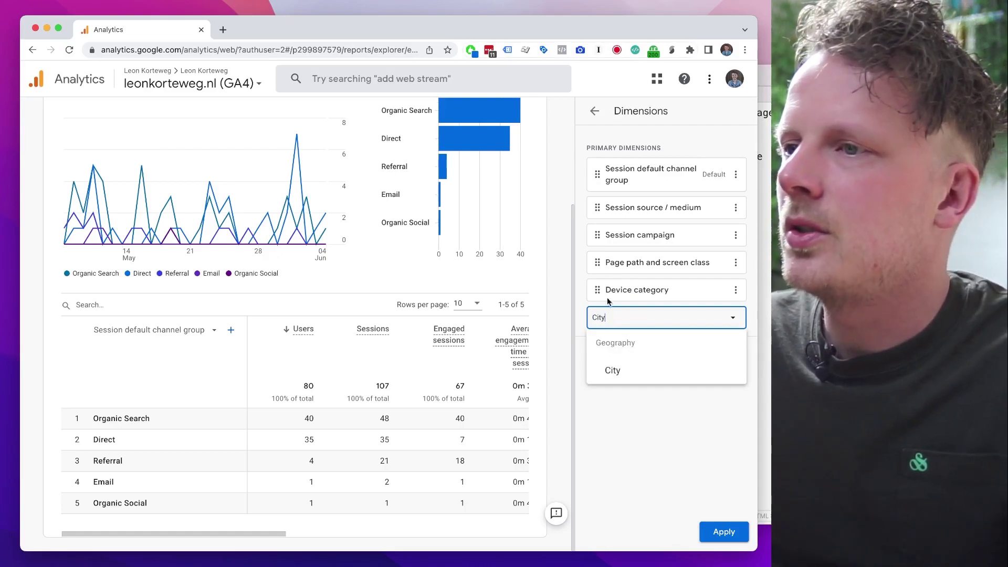
{"action": "left_click", "coordinate": [613, 371]}
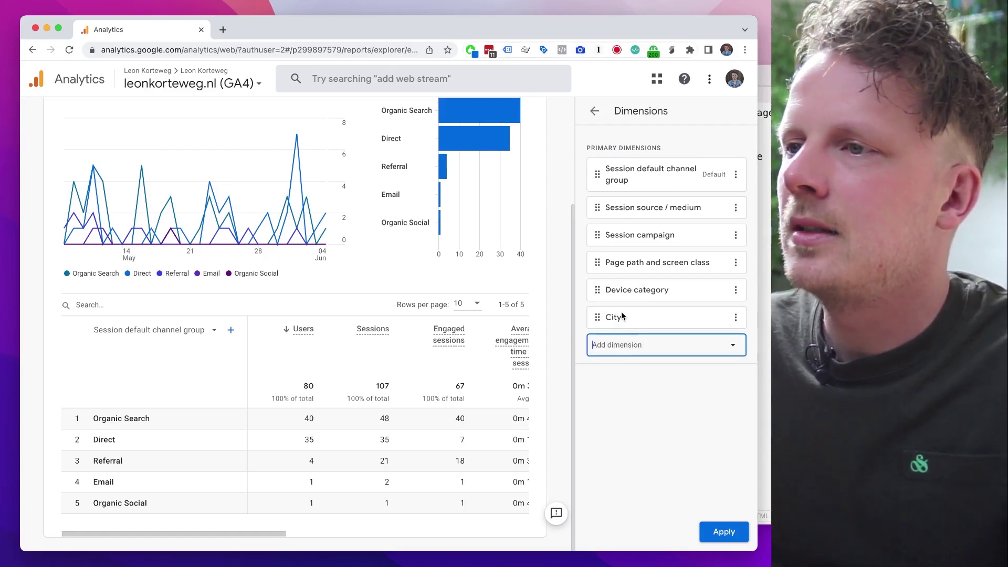
{"action": "left_click", "coordinate": [724, 532]}
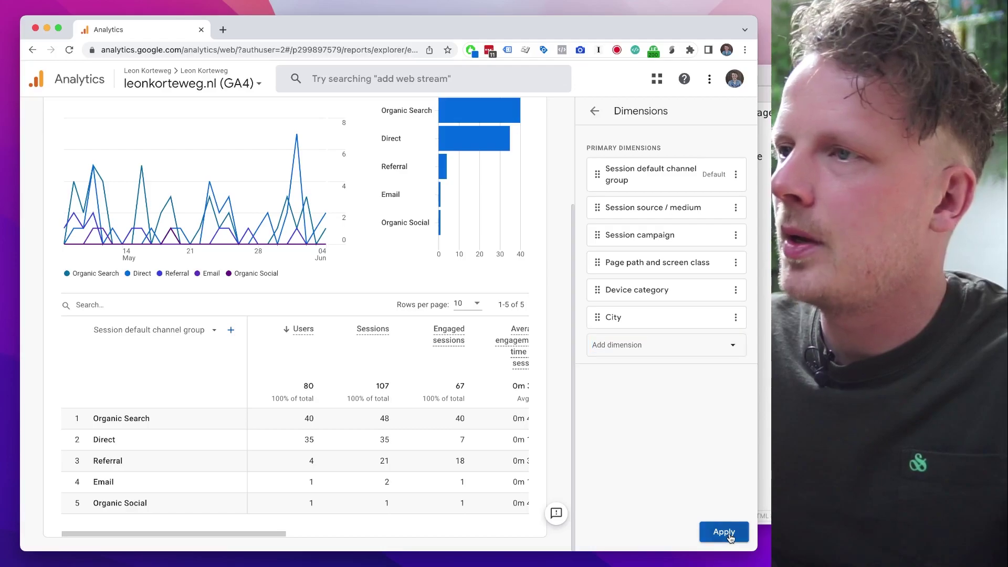
Open the report's metrics and remove Engaged sessions, Engaged sessions per user and Events per session
{"action": "left_click", "coordinate": [649, 192]}
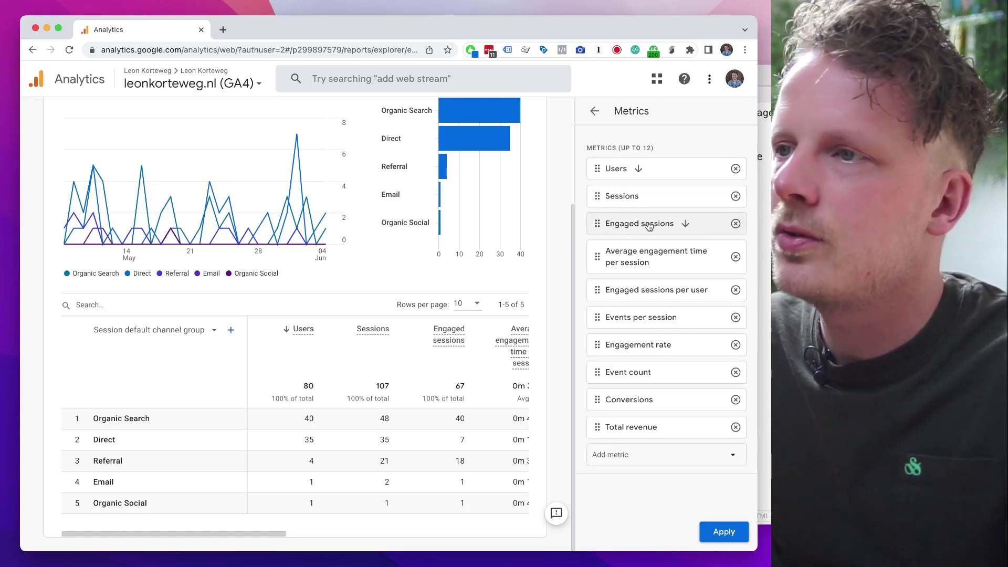
{"action": "left_click", "coordinate": [736, 225]}
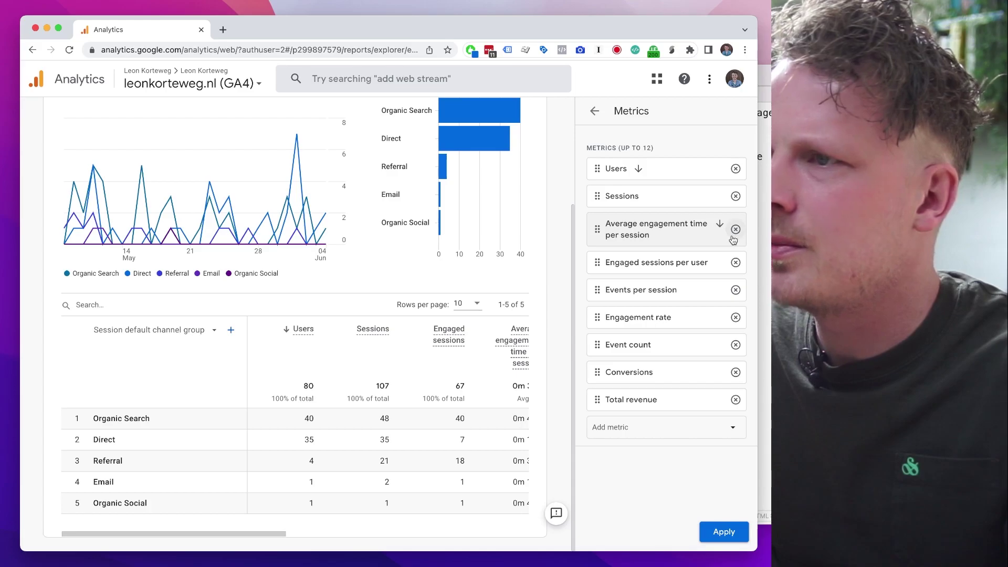
{"action": "scroll", "coordinate": [437, 417], "scroll_direction": "right", "scroll_amount": 5}
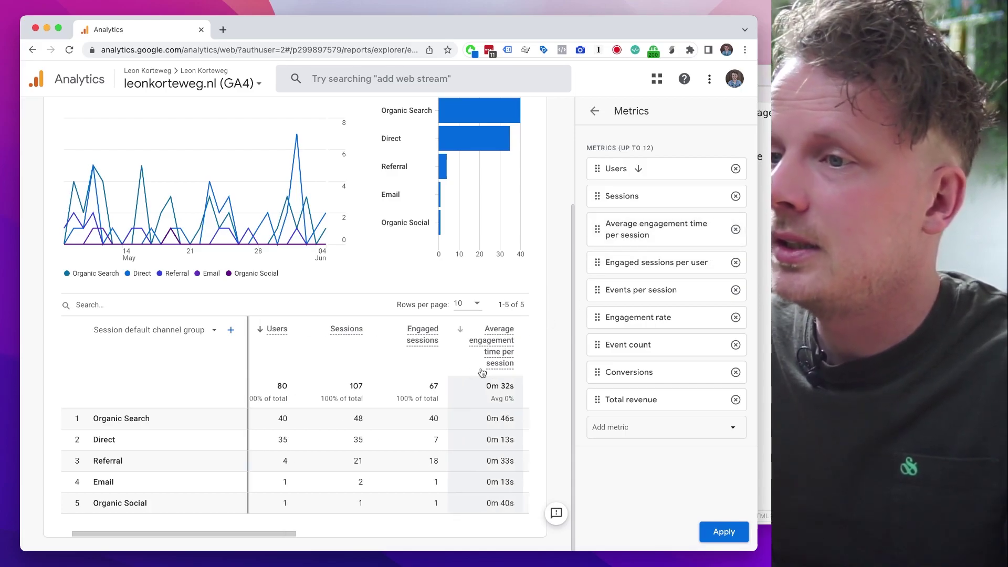
{"action": "scroll", "coordinate": [412, 413], "scroll_direction": "left", "scroll_amount": 3}
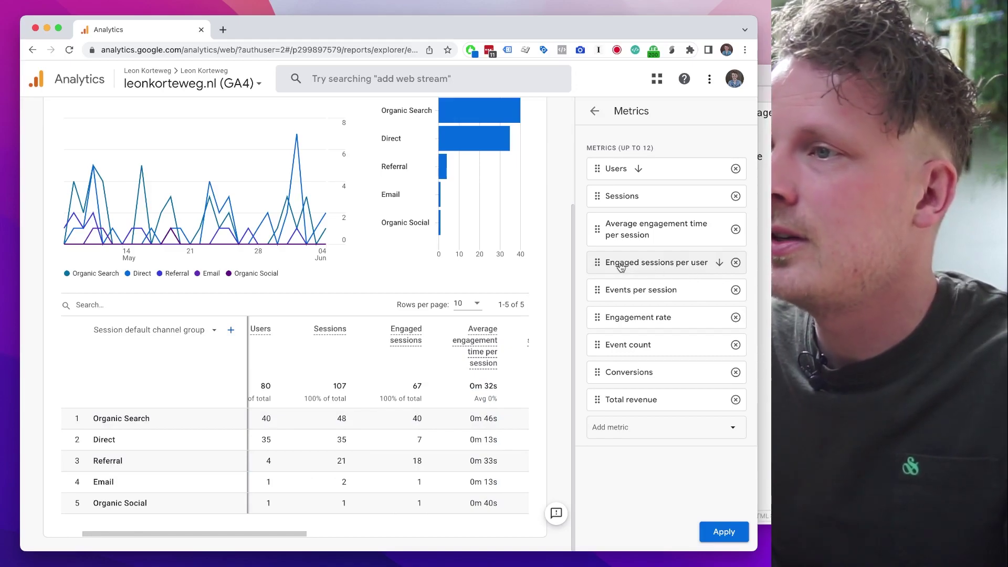
{"action": "left_click", "coordinate": [736, 263]}
{"action": "left_click", "coordinate": [736, 262]}
Compare the metrics with the first note line in Nova and remove Event count and Total revenue from the Analytics report
{"action": "key", "text": "super+Tab"}
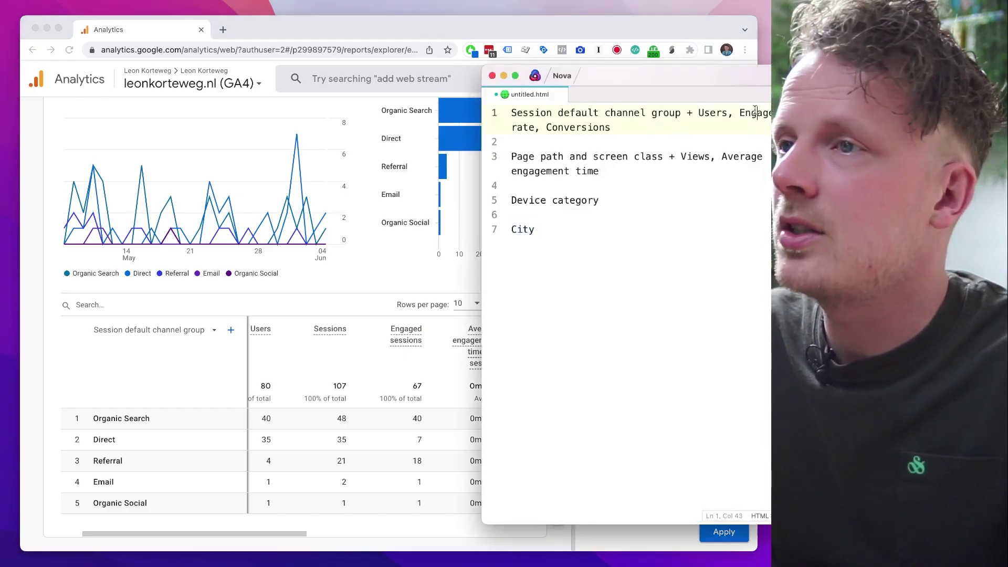
{"action": "double_click", "coordinate": [754, 111]}
{"action": "key", "text": "super+Tab"}
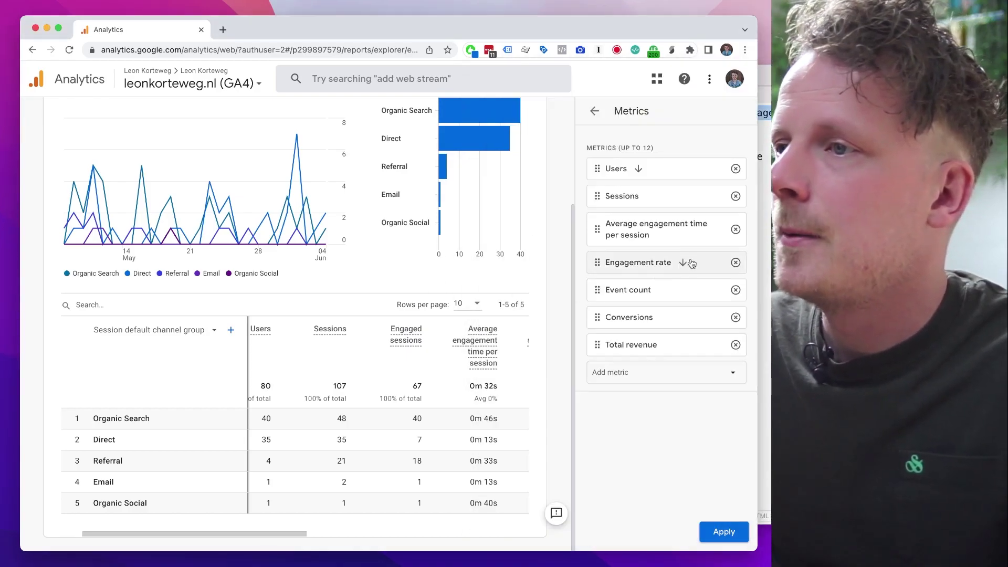
{"action": "left_click", "coordinate": [736, 290]}
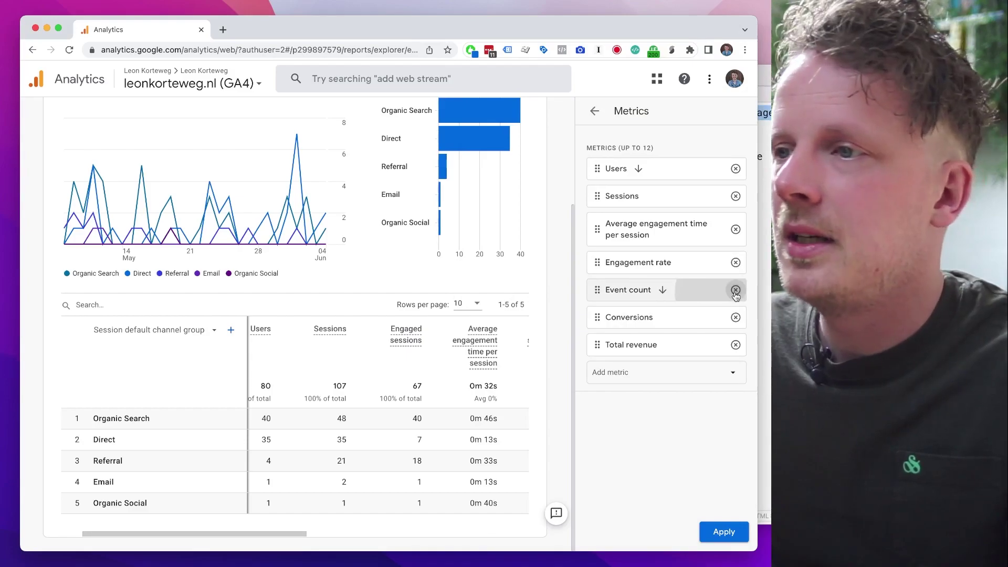
{"action": "key", "text": "super+Tab"}
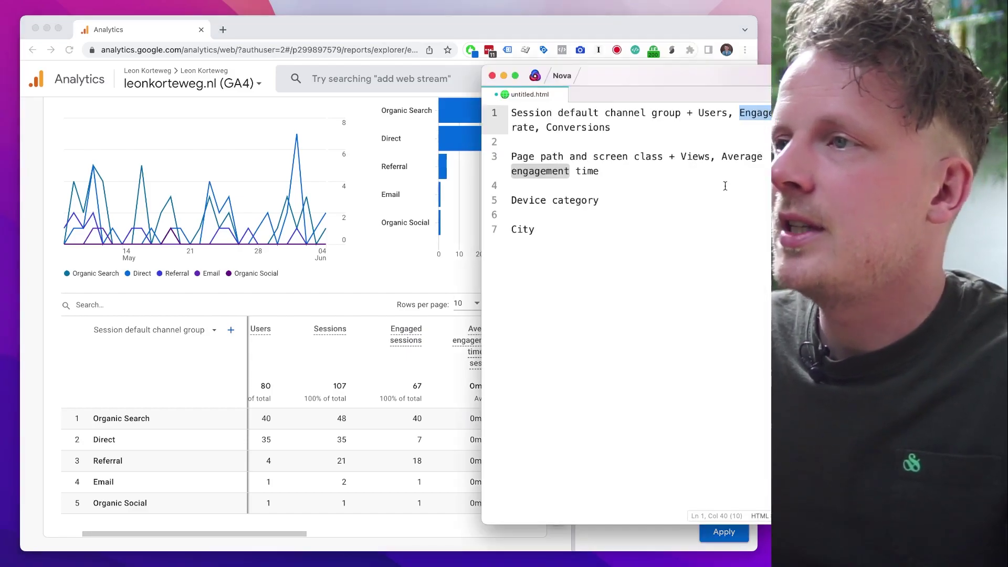
{"action": "double_click", "coordinate": [560, 127]}
{"action": "key", "text": "super+Tab"}
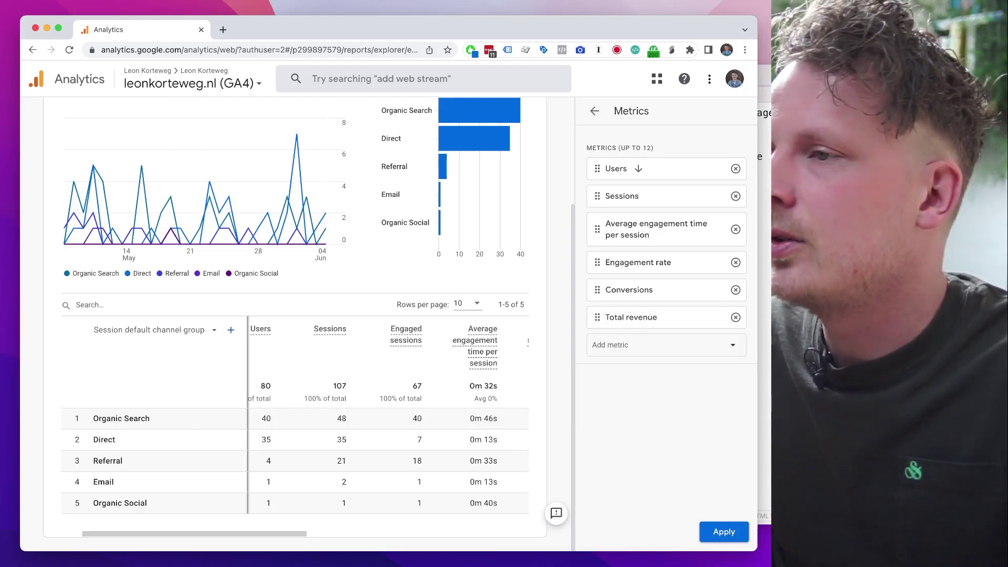
{"action": "left_click", "coordinate": [736, 317]}
Switch to Nova, centre its window and check the Views and Average engagement time metrics noted on line 3, then return to Analytics
{"action": "key", "text": "super+Tab"}
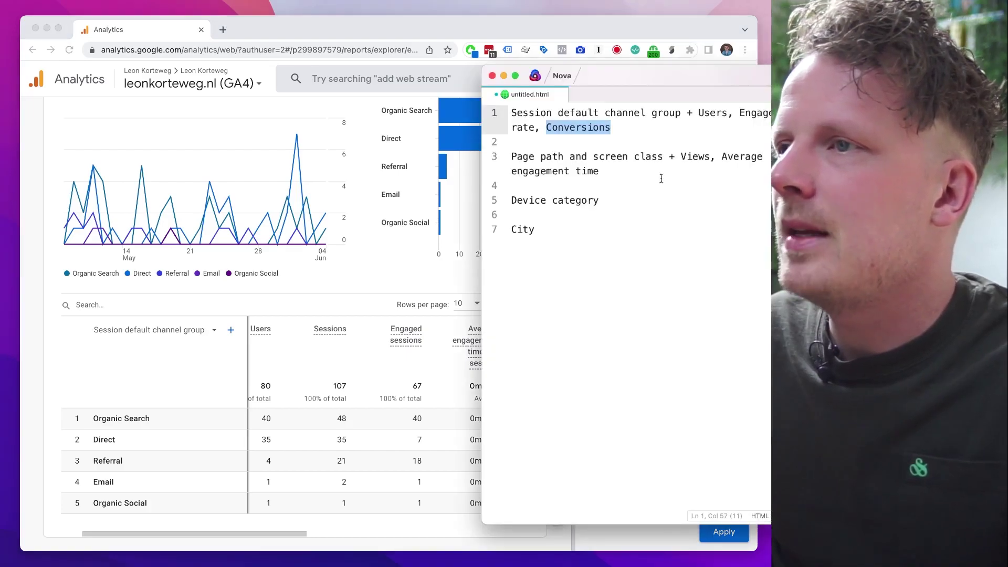
{"action": "double_click", "coordinate": [697, 157]}
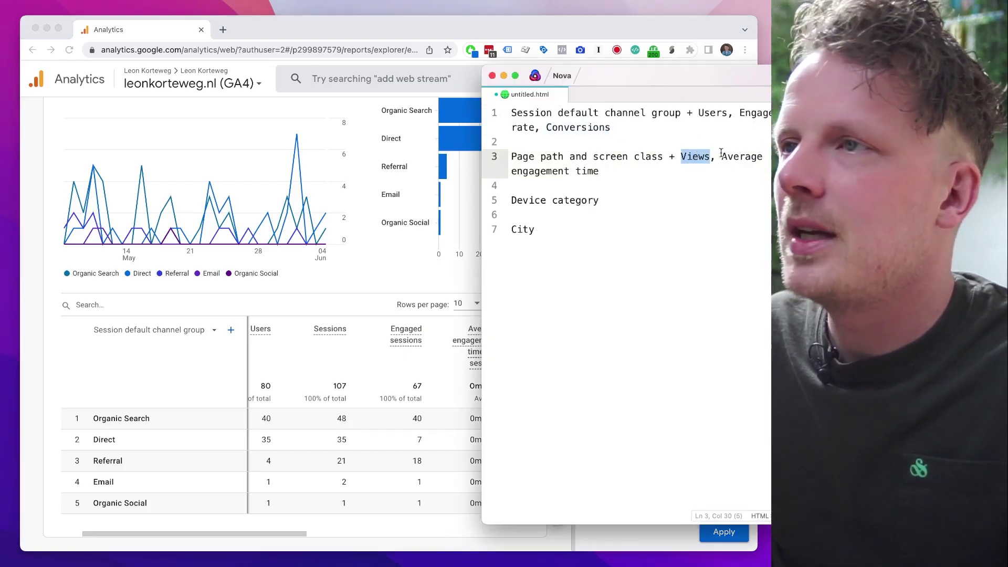
{"action": "key", "text": "ctrl+alt+c"}
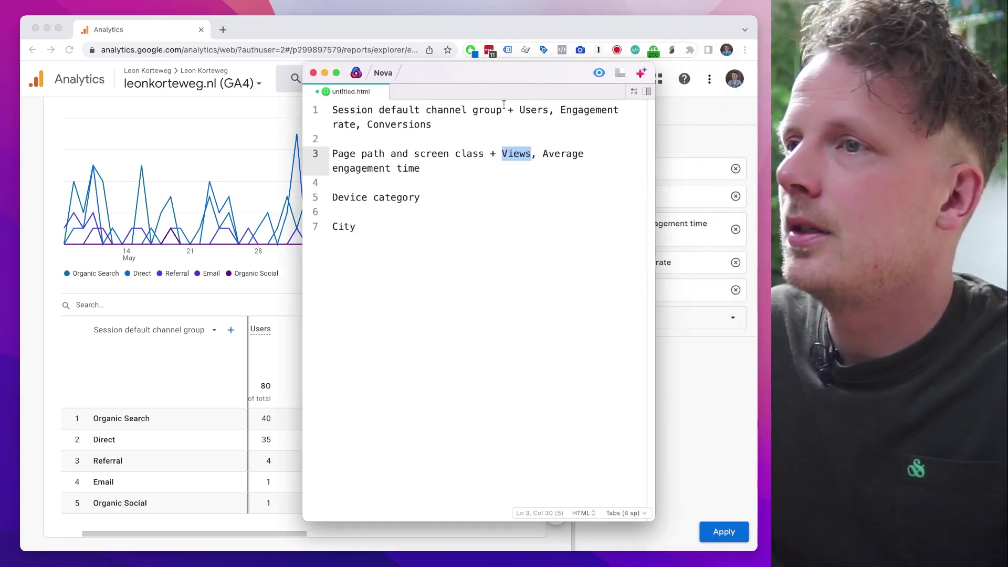
{"action": "double_click", "coordinate": [563, 153]}
{"action": "left_click", "coordinate": [564, 174], "text": "shift"}
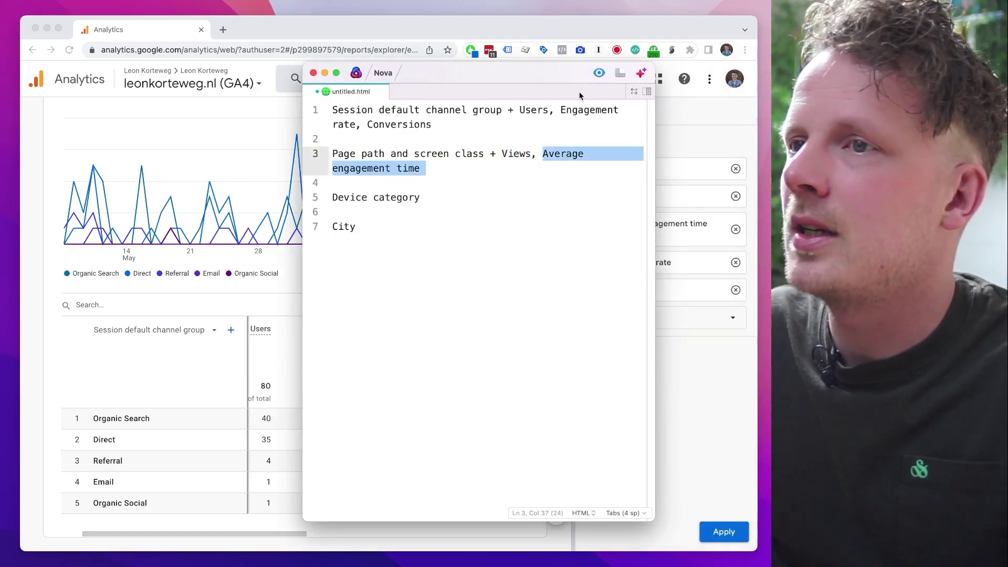
{"action": "key", "text": "super+Tab"}
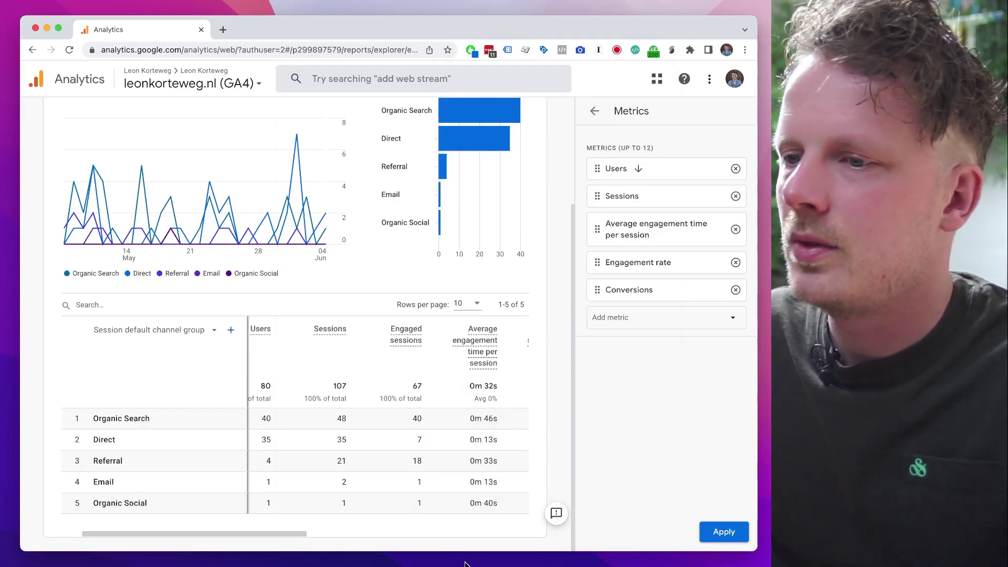
Copy "Views" from the Nova note, add it as a report metric and place it directly below Sessions
{"action": "left_click", "coordinate": [483, 557]}
{"action": "double_click", "coordinate": [517, 154]}
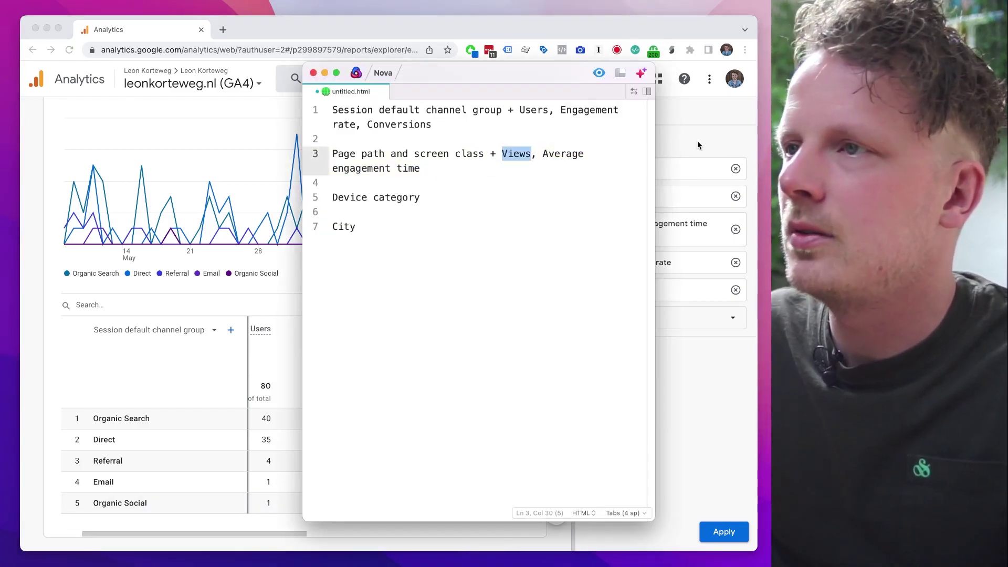
{"action": "key", "text": "super+c"}
{"action": "key", "text": "super+Tab"}
{"action": "left_click", "coordinate": [635, 318]}
{"action": "key", "text": "super+v"}
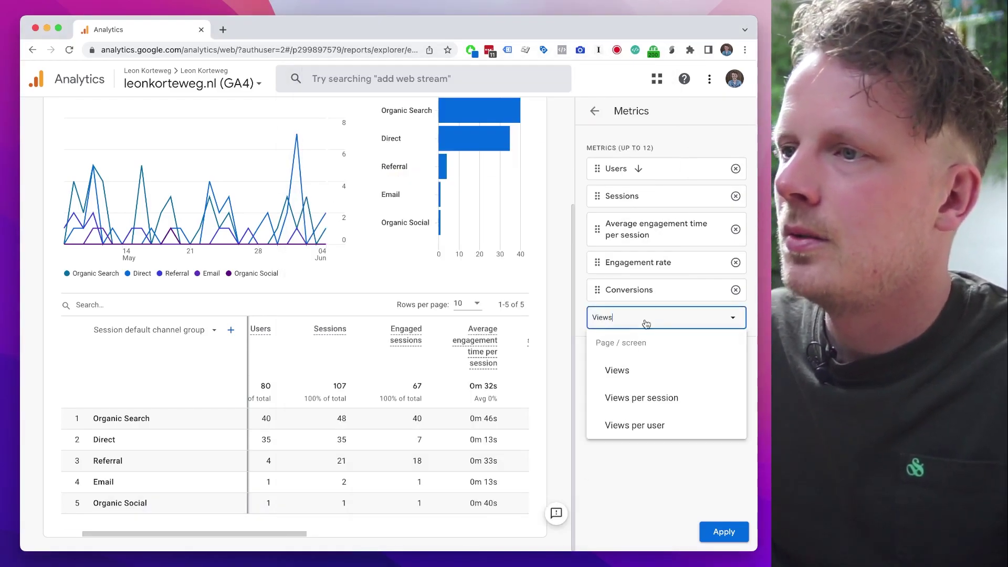
{"action": "left_click", "coordinate": [617, 370]}
{"action": "left_click_drag", "start_coordinate": [595, 317], "coordinate": [595, 223]}
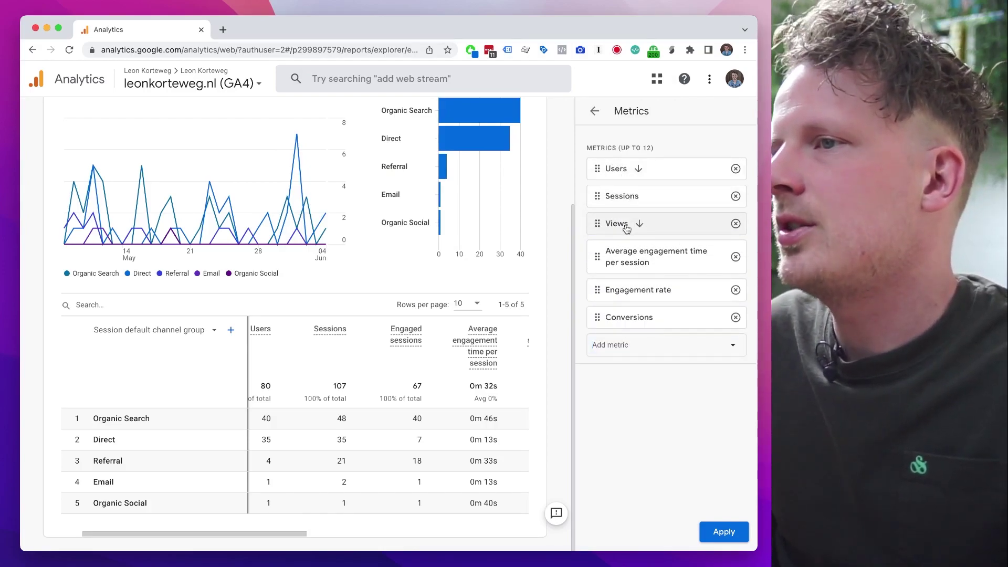
Add the "Average engagement time" metric from line 3 of the Nova note to the report
{"action": "key", "text": "super+Tab"}
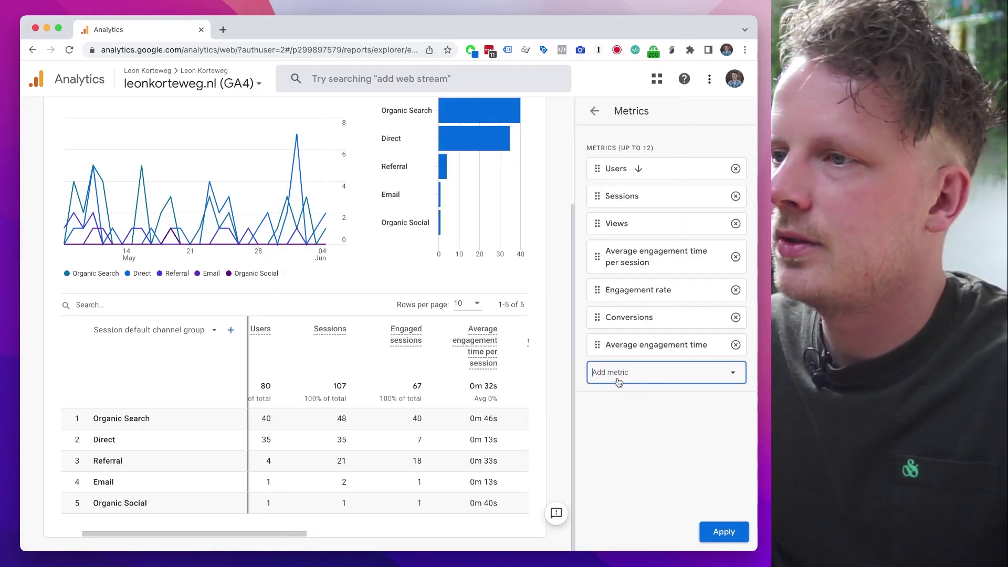
Replace the Average engagement time per session metric with Average engagement time, placed directly below Engagement rate, and apply the metric changes
{"action": "left_click_drag", "start_coordinate": [597, 343], "coordinate": [608, 260]}
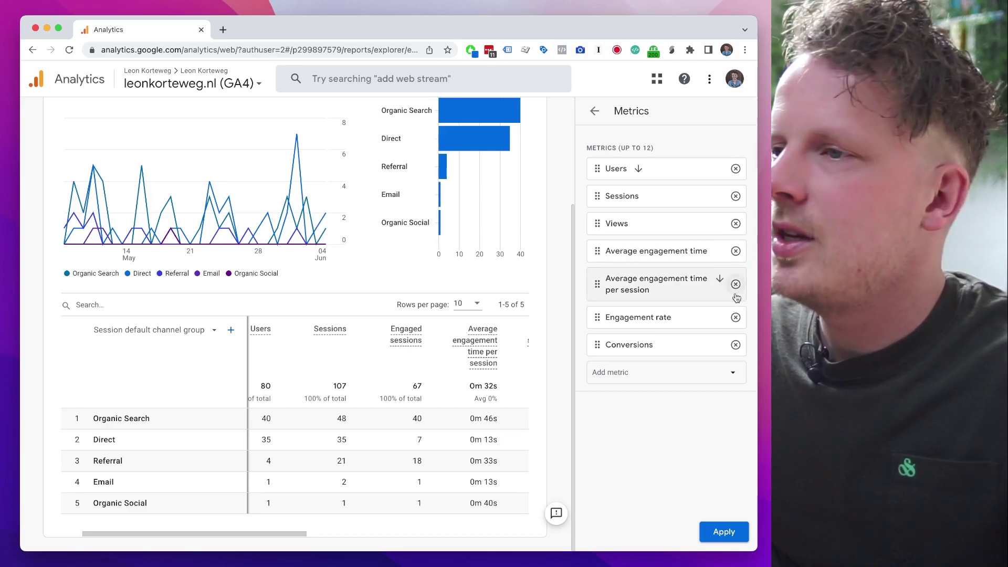
{"action": "left_click", "coordinate": [735, 288]}
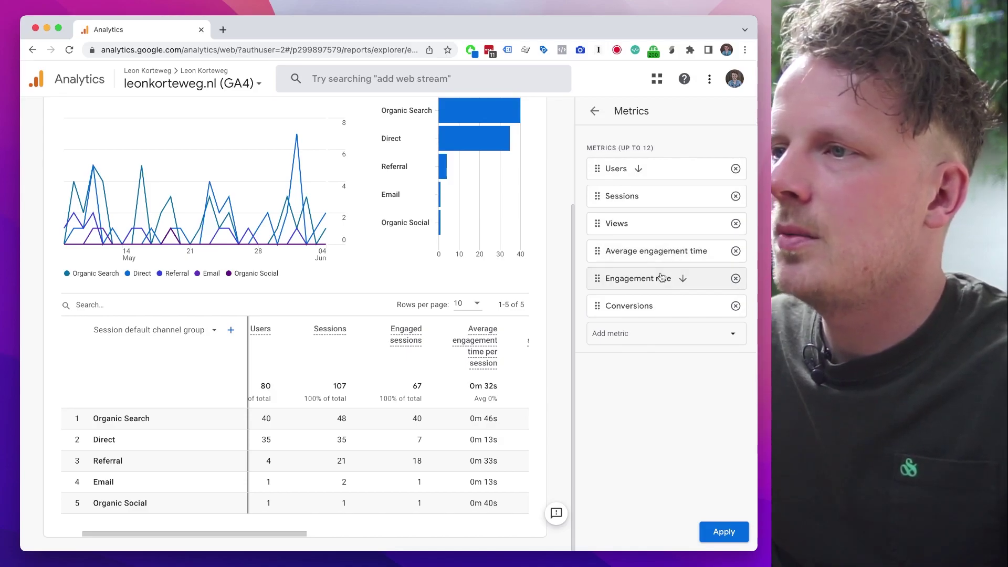
{"action": "left_click_drag", "start_coordinate": [600, 279], "coordinate": [606, 255]}
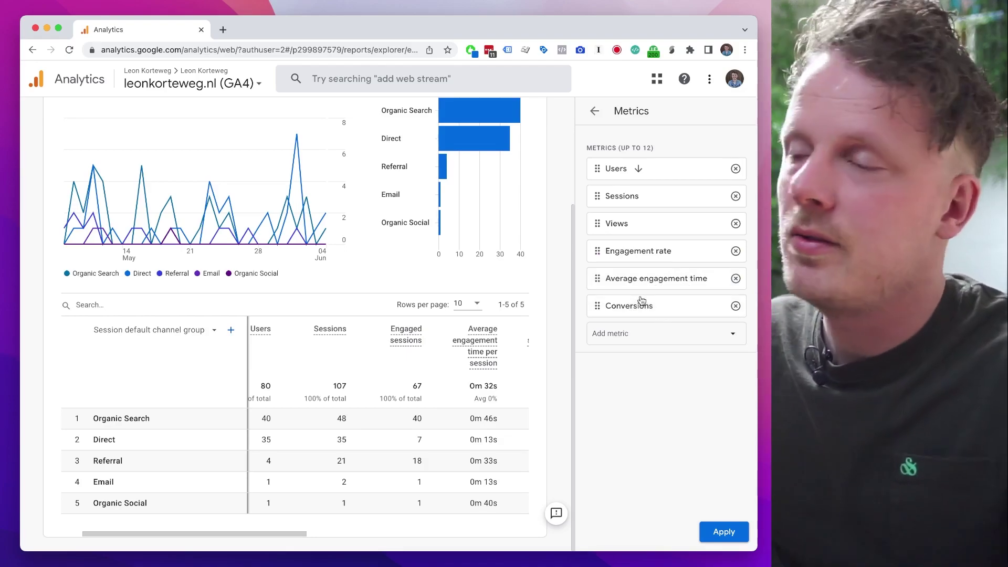
{"action": "left_click", "coordinate": [722, 529]}
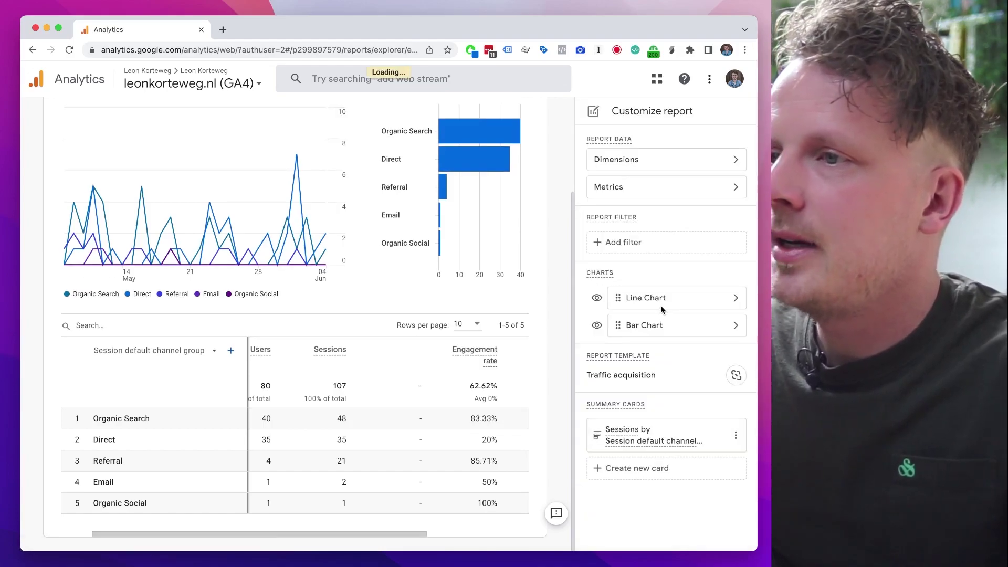
Examine the line chart's visibility setting and the chart types available for it, leaving the report's charts as they are
{"action": "left_click", "coordinate": [597, 299]}
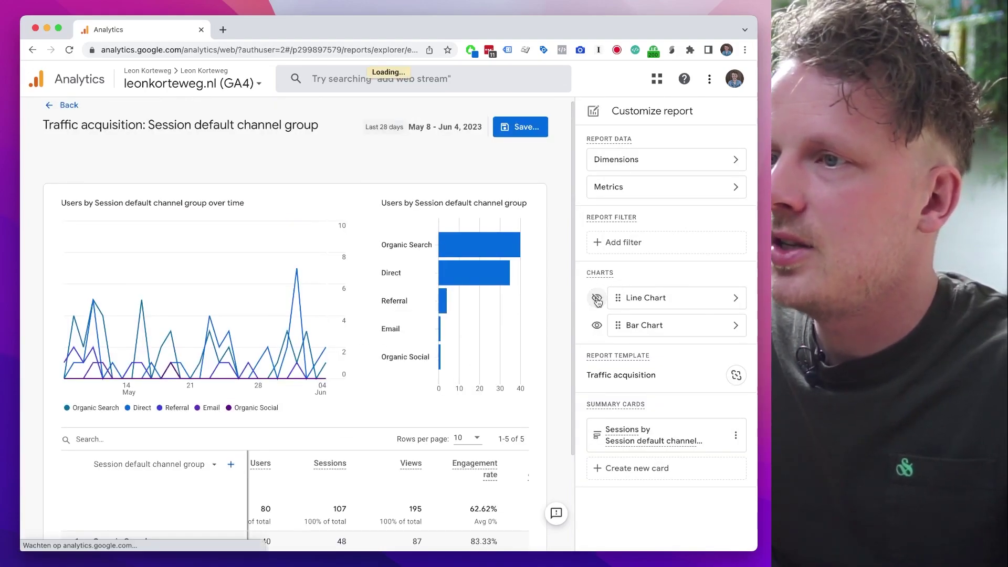
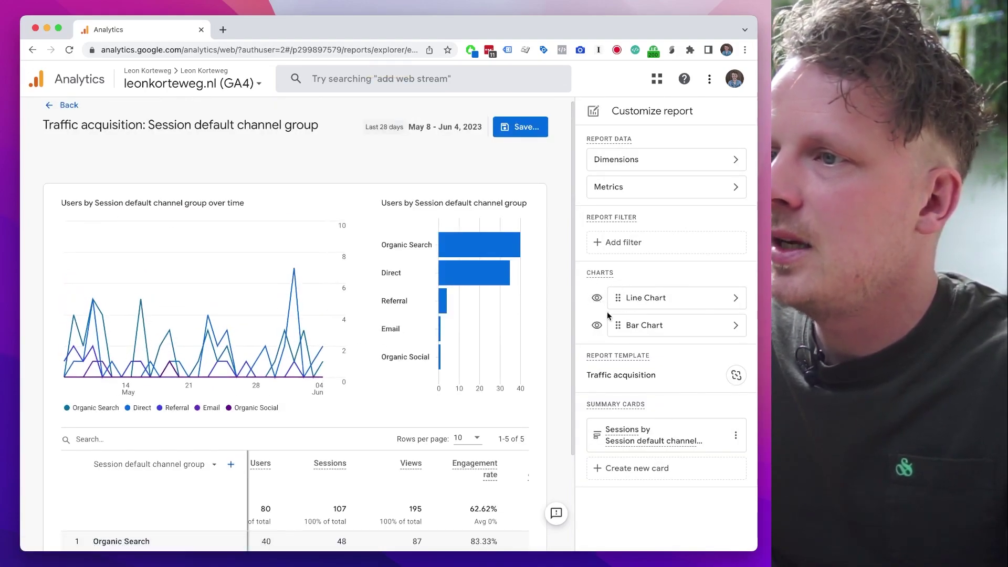
{"action": "left_click", "coordinate": [698, 298]}
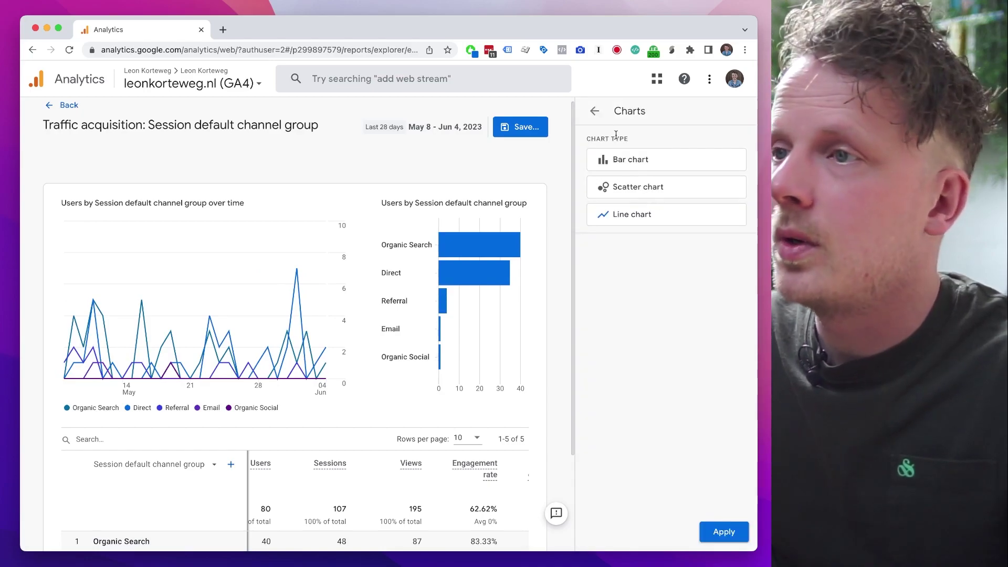
{"action": "left_click", "coordinate": [595, 113]}
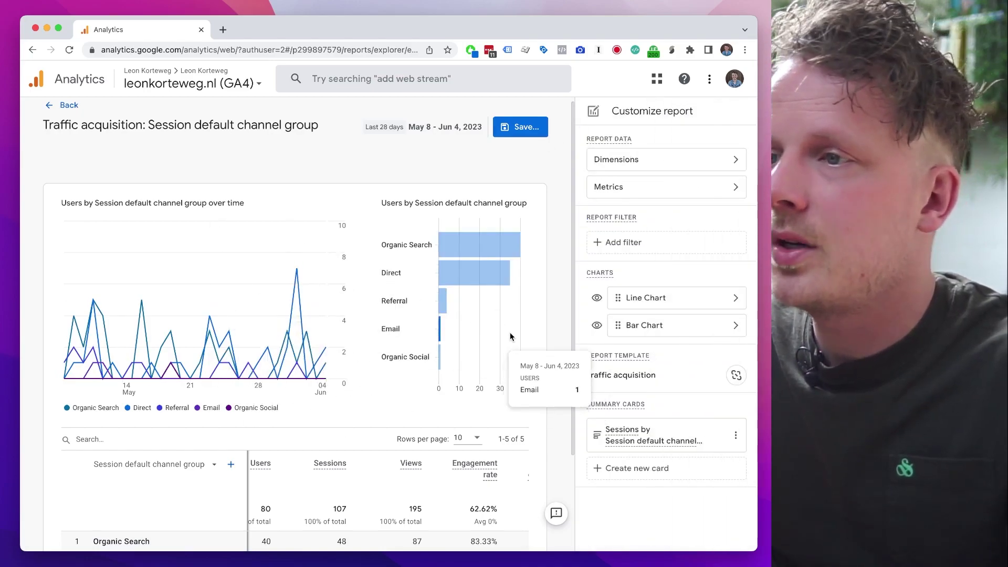
{"action": "scroll", "coordinate": [543, 322], "scroll_direction": "down", "scroll_amount": 3}
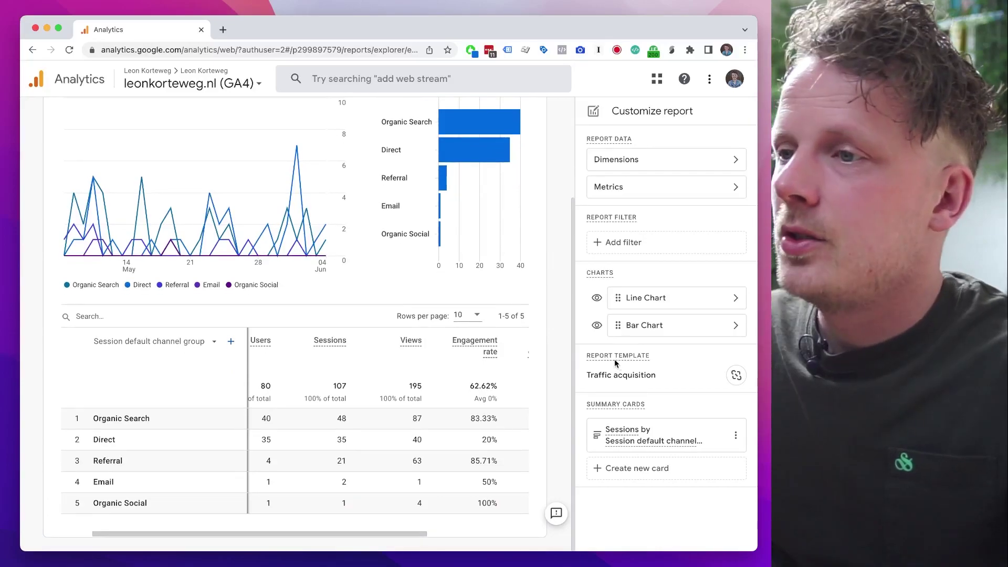
Unlink the report from the Traffic acquisition template and delete its Sessions by Session default channel group summary card
{"action": "left_click", "coordinate": [737, 376]}
{"action": "left_click", "coordinate": [508, 321]}
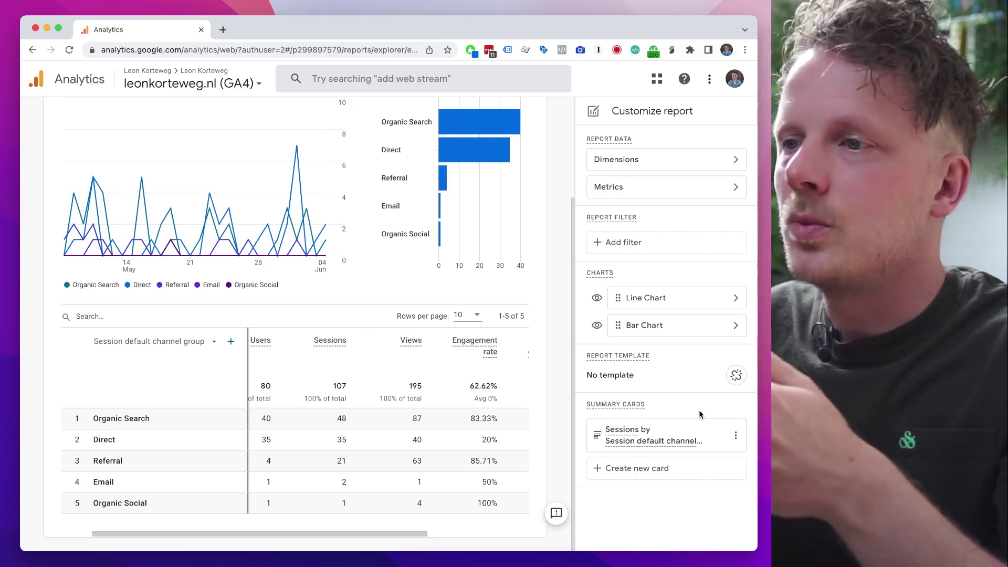
{"action": "left_click", "coordinate": [736, 436]}
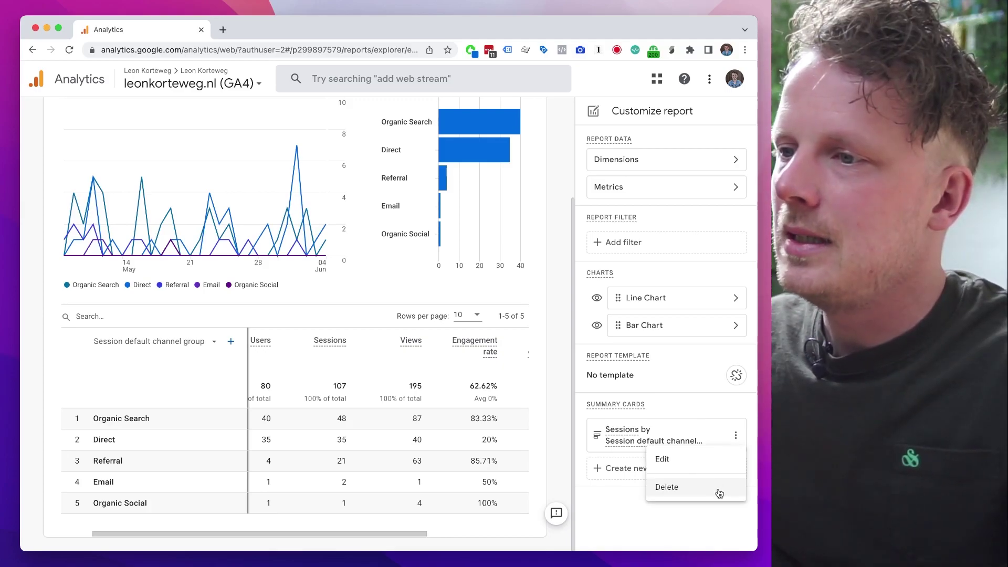
{"action": "left_click", "coordinate": [719, 491]}
{"action": "left_click", "coordinate": [480, 347]}
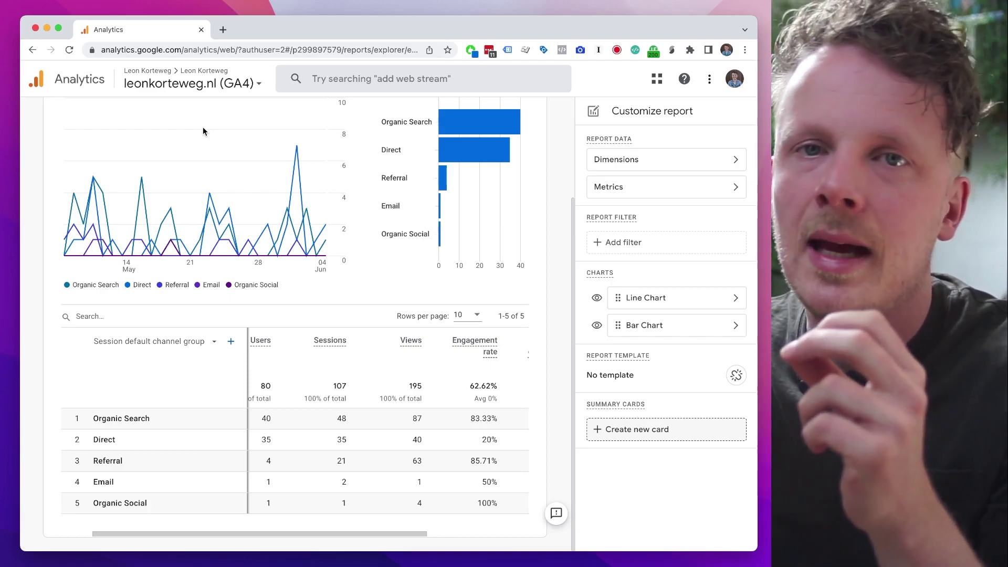
Create a summary card with the Users metric shown over time as a line chart
{"action": "left_click", "coordinate": [660, 435]}
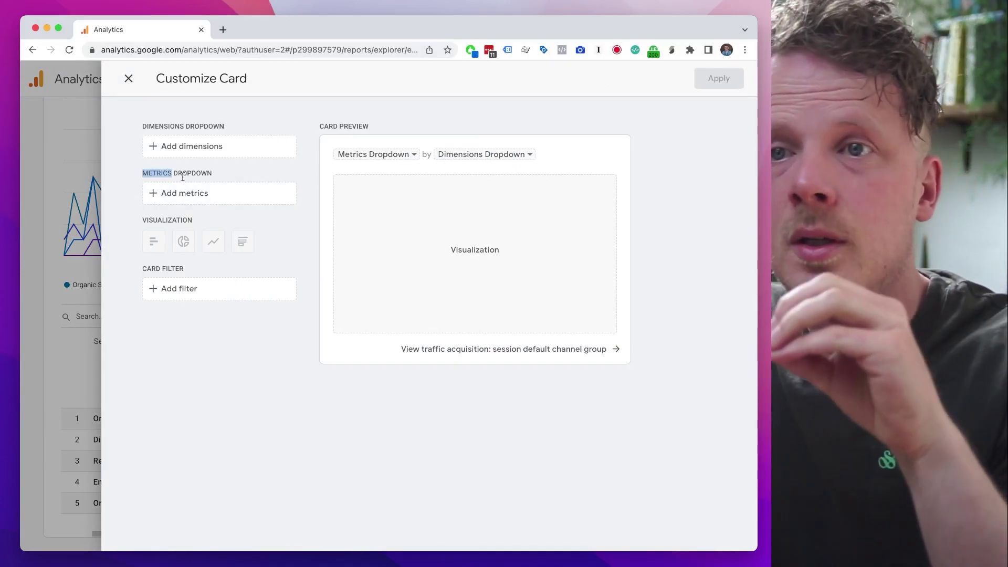
{"action": "left_click", "coordinate": [203, 194]}
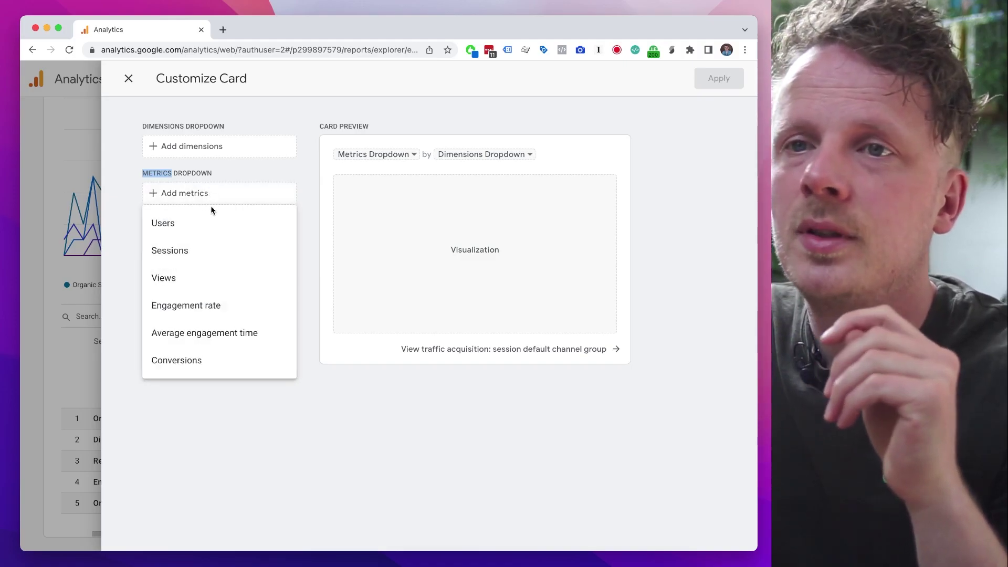
{"action": "left_click", "coordinate": [218, 226]}
{"action": "left_click", "coordinate": [214, 267]}
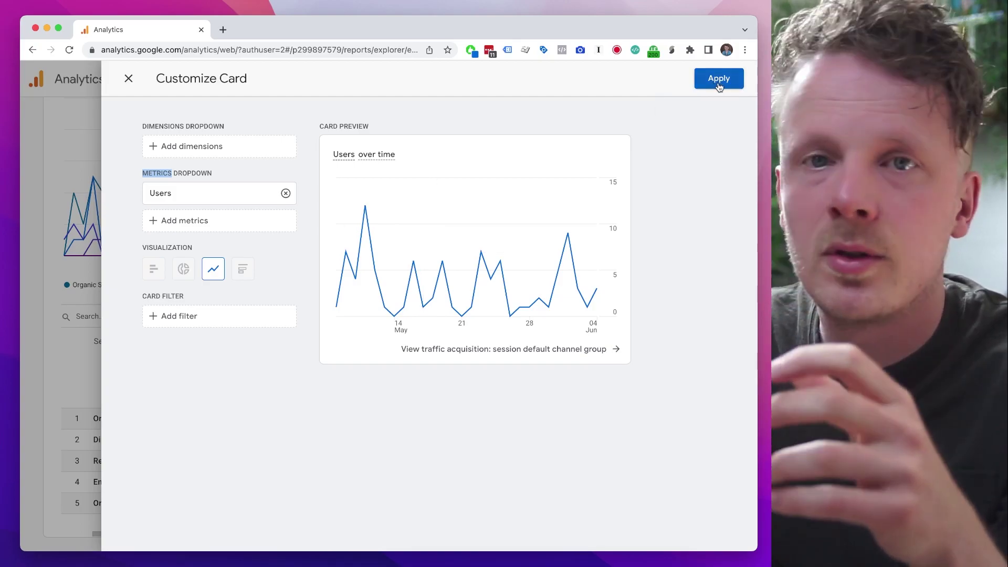
{"action": "left_click", "coordinate": [717, 84]}
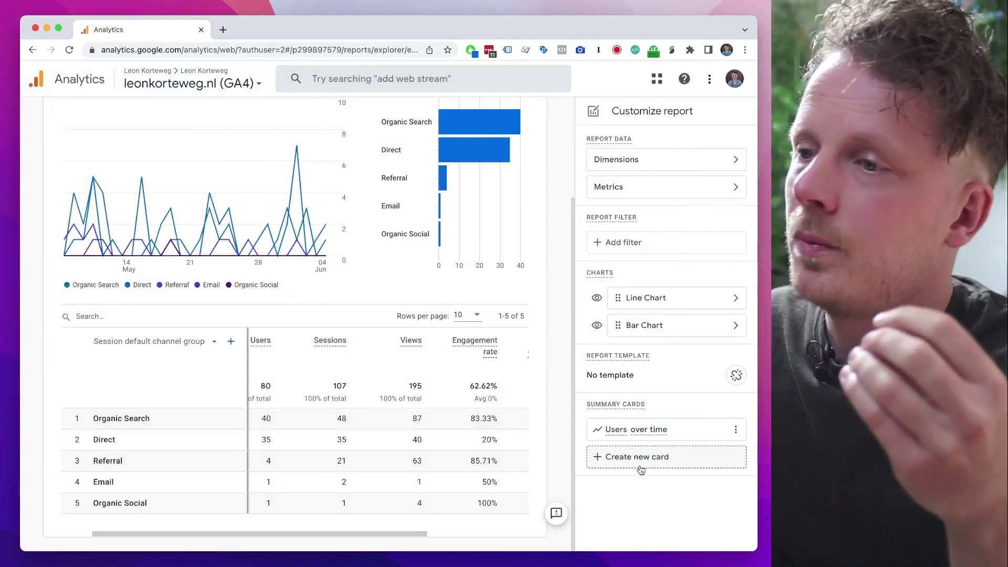
Create a second summary card showing Users by Session default channel group as a bar chart
{"action": "left_click", "coordinate": [646, 460]}
{"action": "left_click", "coordinate": [221, 198]}
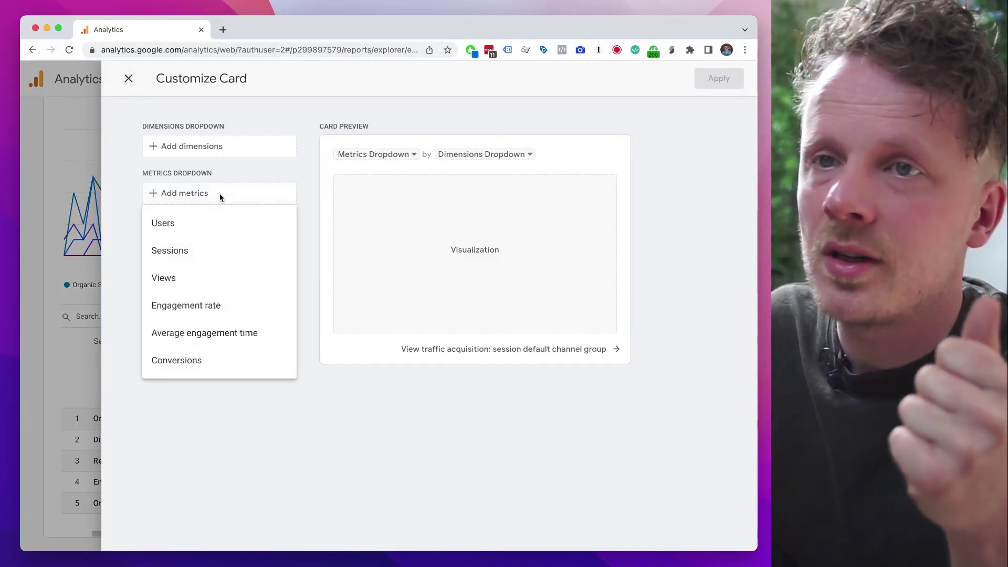
{"action": "left_click", "coordinate": [222, 226]}
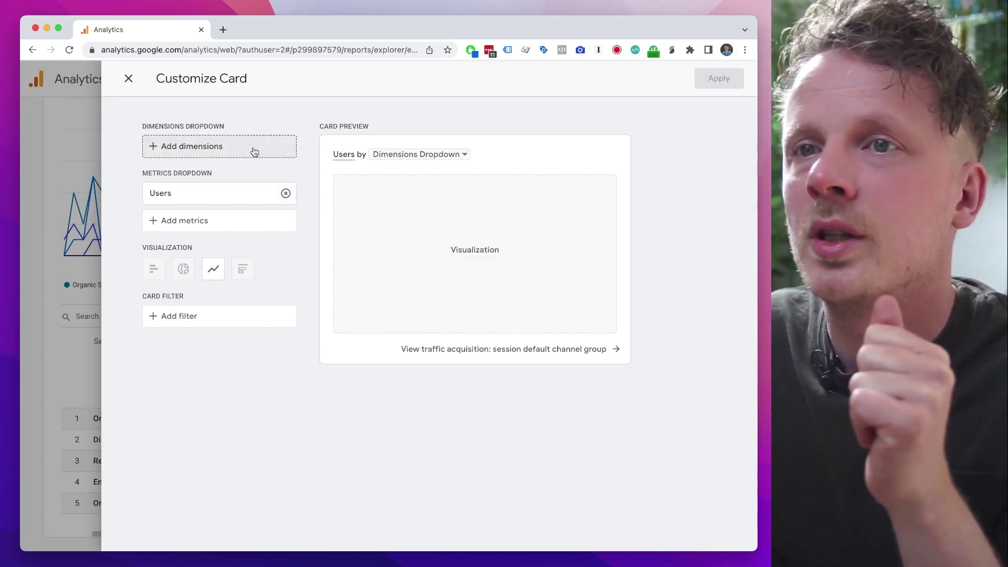
{"action": "left_click", "coordinate": [257, 154]}
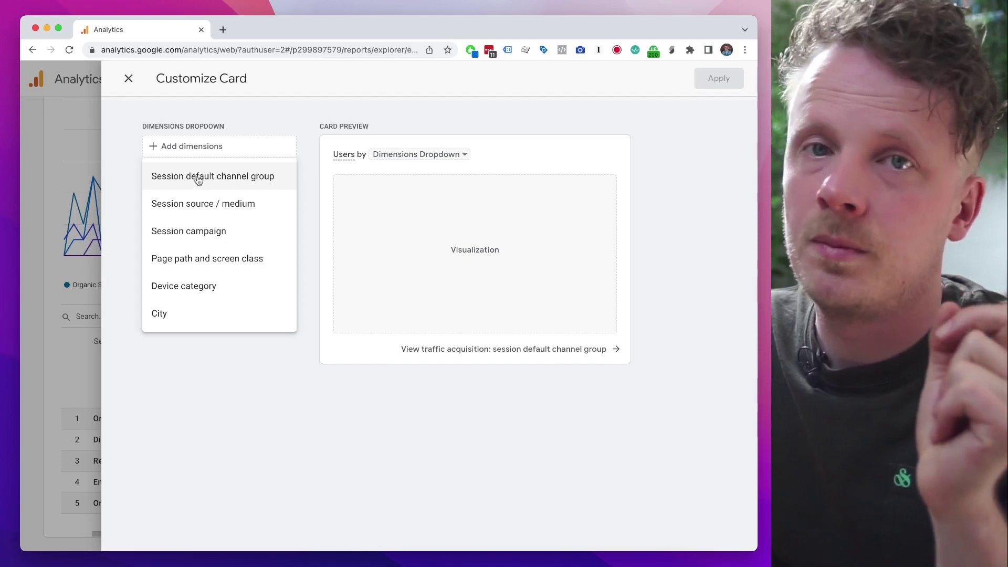
{"action": "left_click", "coordinate": [210, 180]}
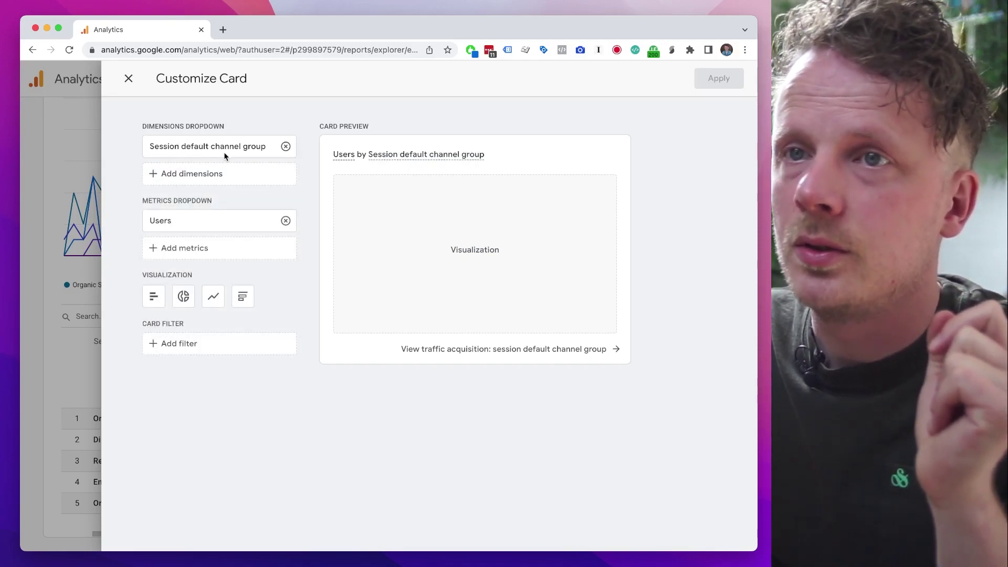
{"action": "left_click", "coordinate": [154, 305]}
{"action": "mouse_move", "coordinate": [361, 198]}
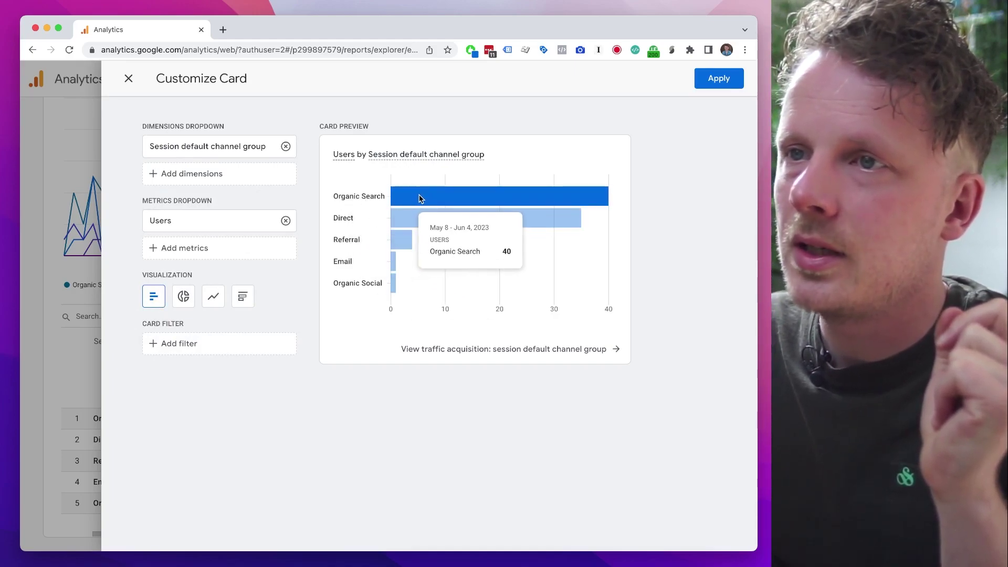
{"action": "mouse_move", "coordinate": [369, 219]}
{"action": "mouse_move", "coordinate": [400, 270]}
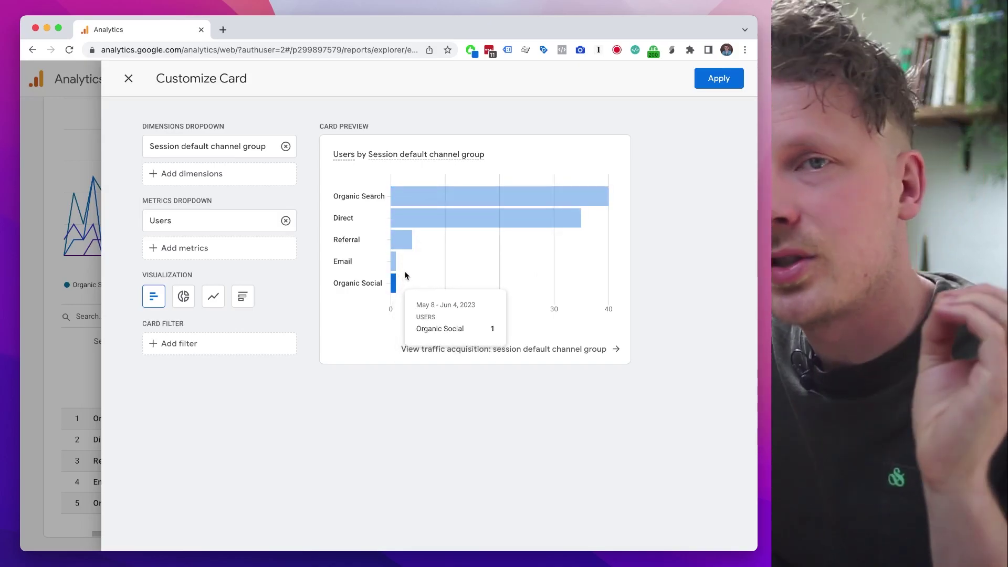
{"action": "mouse_move", "coordinate": [416, 238]}
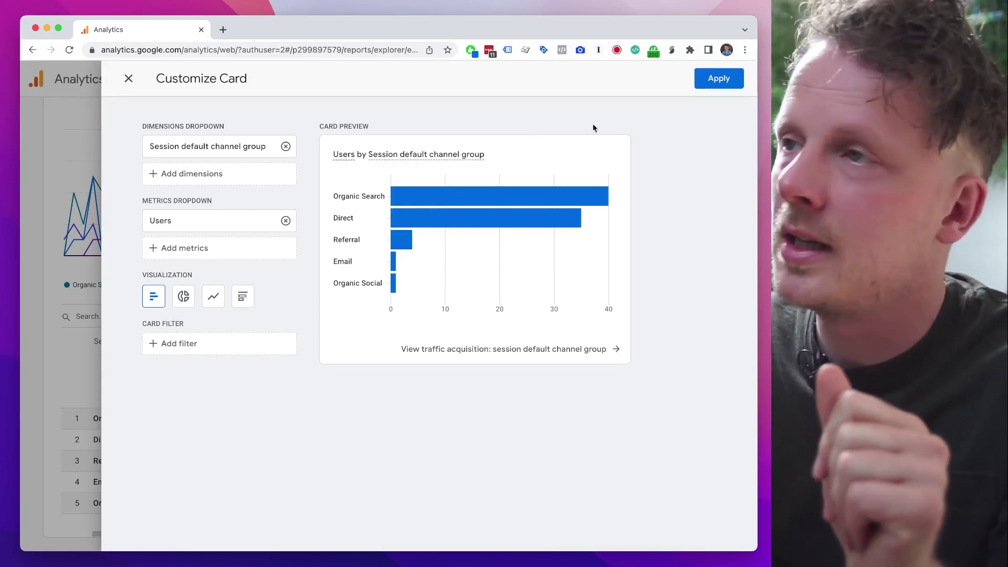
{"action": "left_click", "coordinate": [729, 80]}
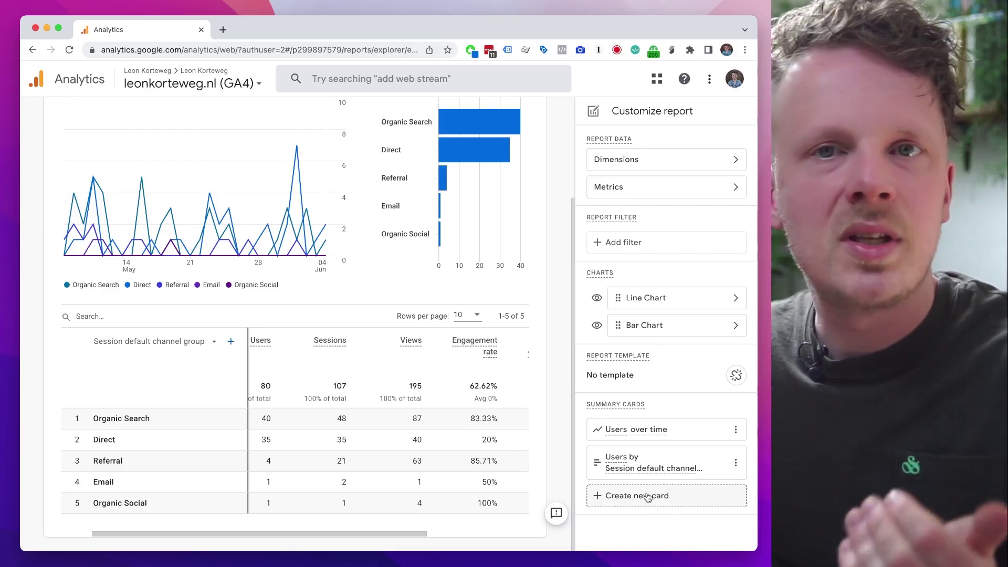
Create a third summary card showing Views by Page path and screen class as a table
{"action": "left_click", "coordinate": [654, 499]}
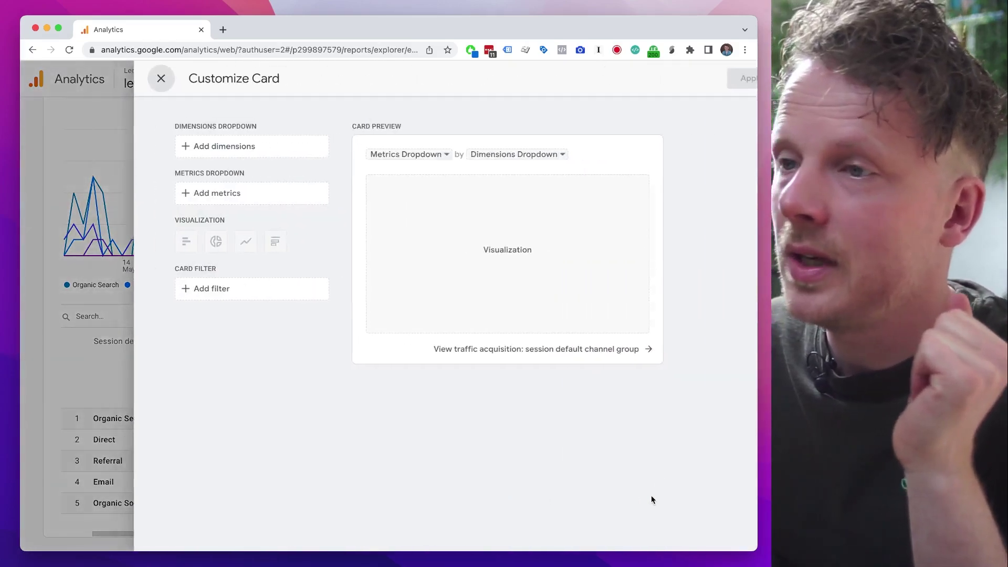
{"action": "left_click", "coordinate": [261, 152]}
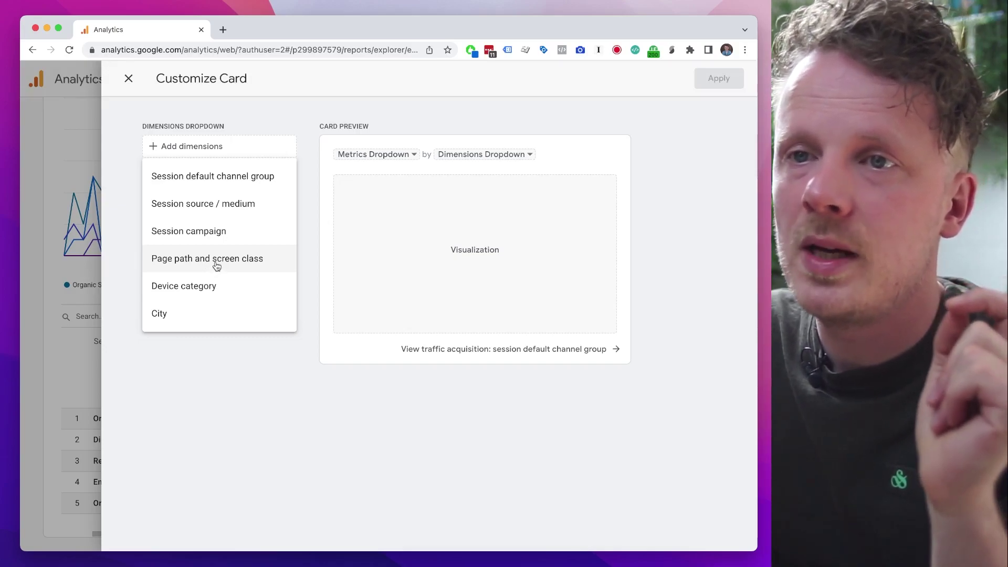
{"action": "left_click", "coordinate": [217, 266]}
{"action": "left_click", "coordinate": [231, 223]}
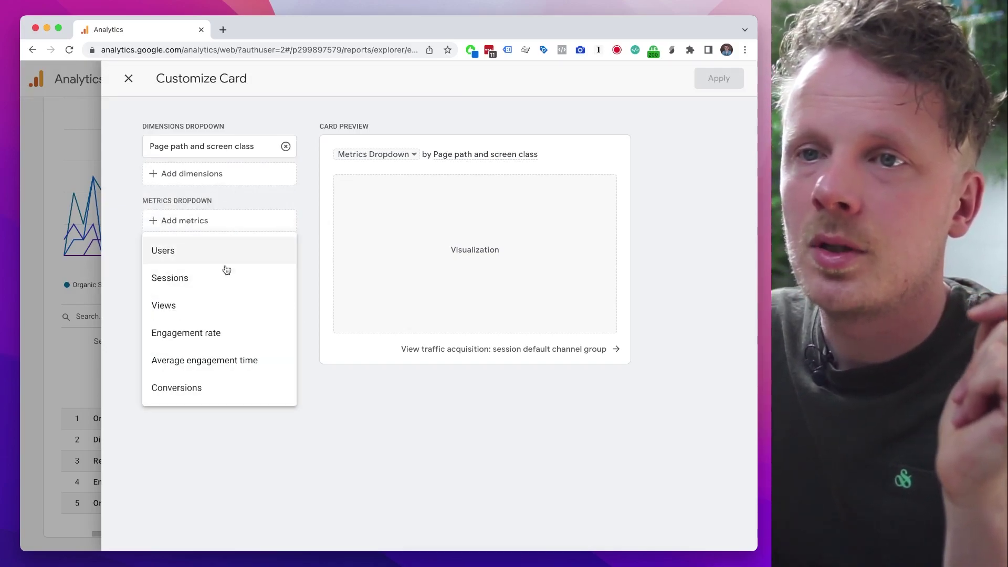
{"action": "left_click", "coordinate": [217, 311]}
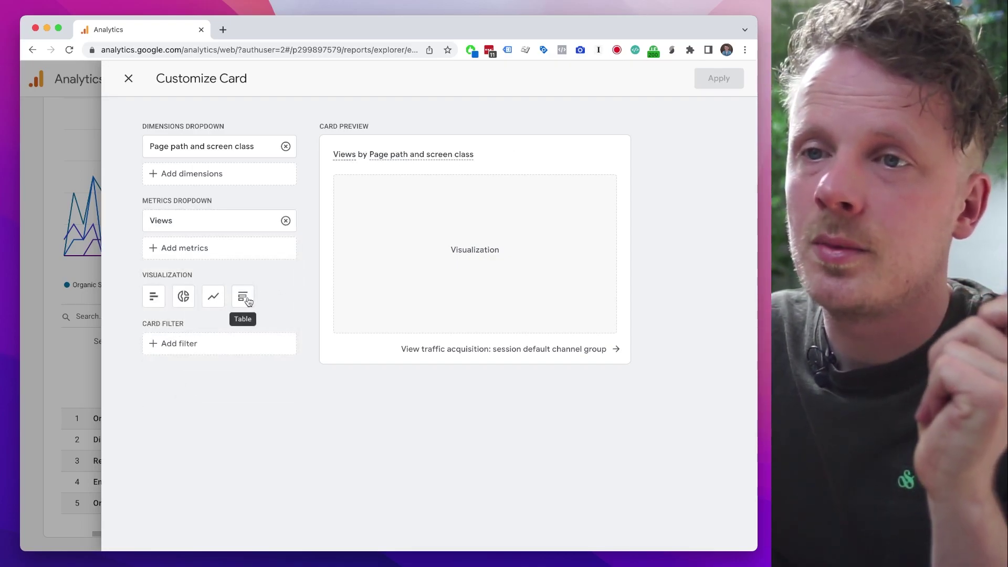
{"action": "left_click", "coordinate": [246, 303]}
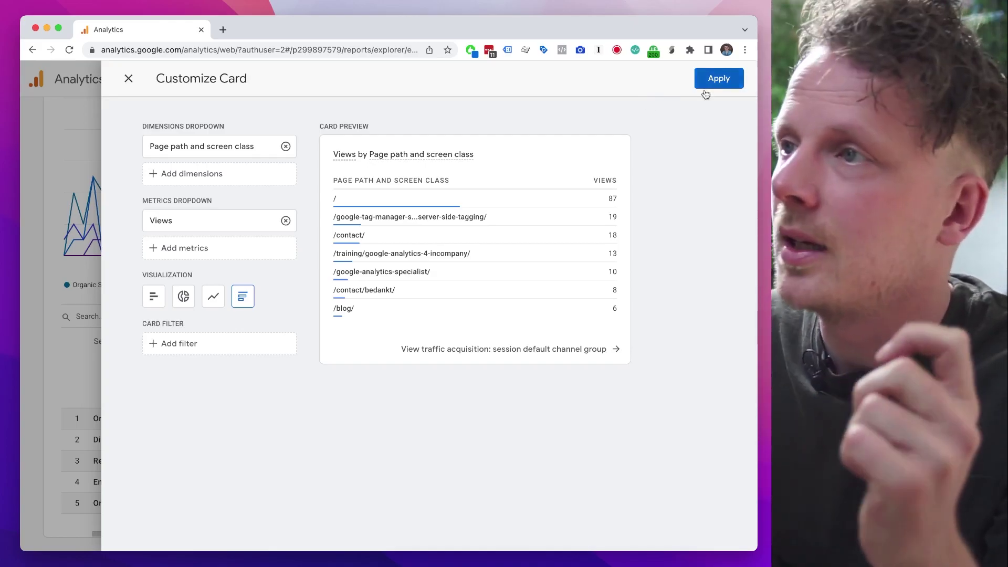
{"action": "left_click", "coordinate": [721, 80]}
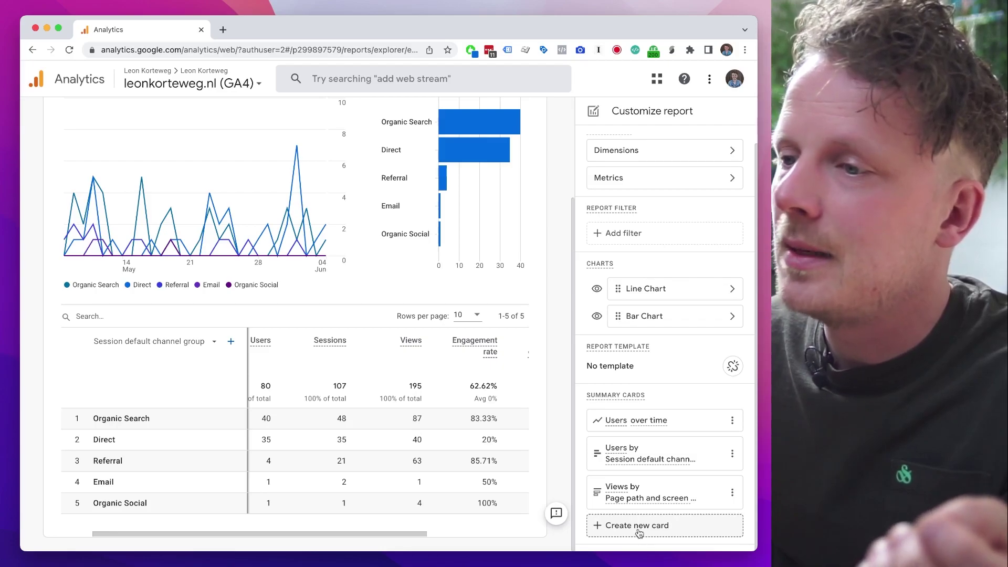
Create a fourth summary card showing Users by Device category as a donut chart
{"action": "left_click", "coordinate": [638, 526]}
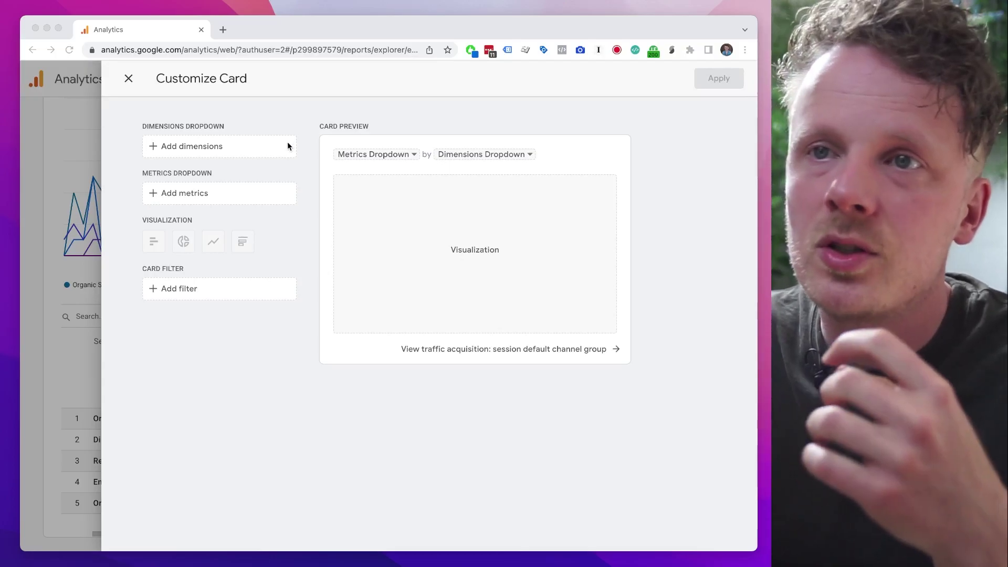
{"action": "left_click", "coordinate": [247, 151]}
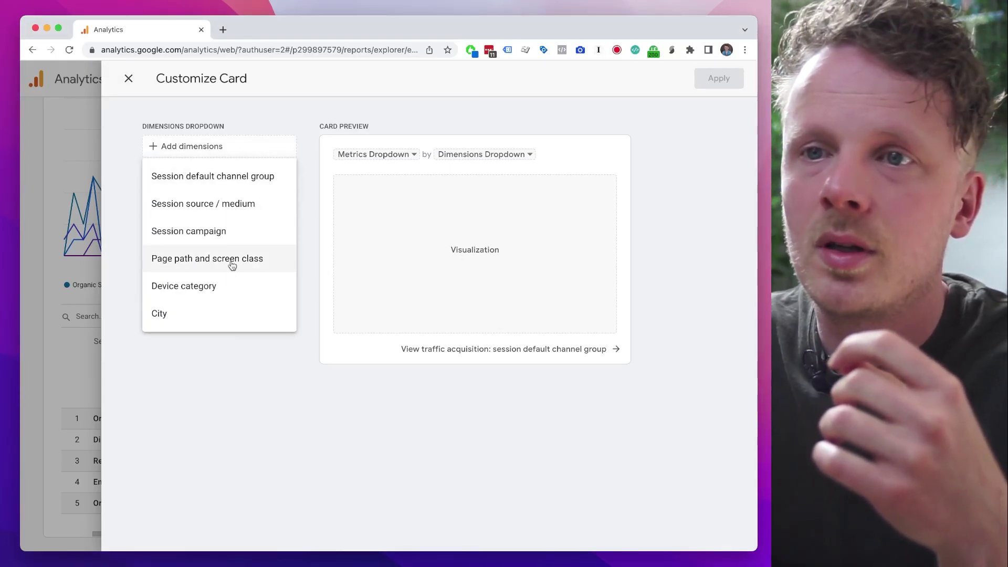
{"action": "left_click", "coordinate": [213, 290]}
{"action": "left_click", "coordinate": [240, 221]}
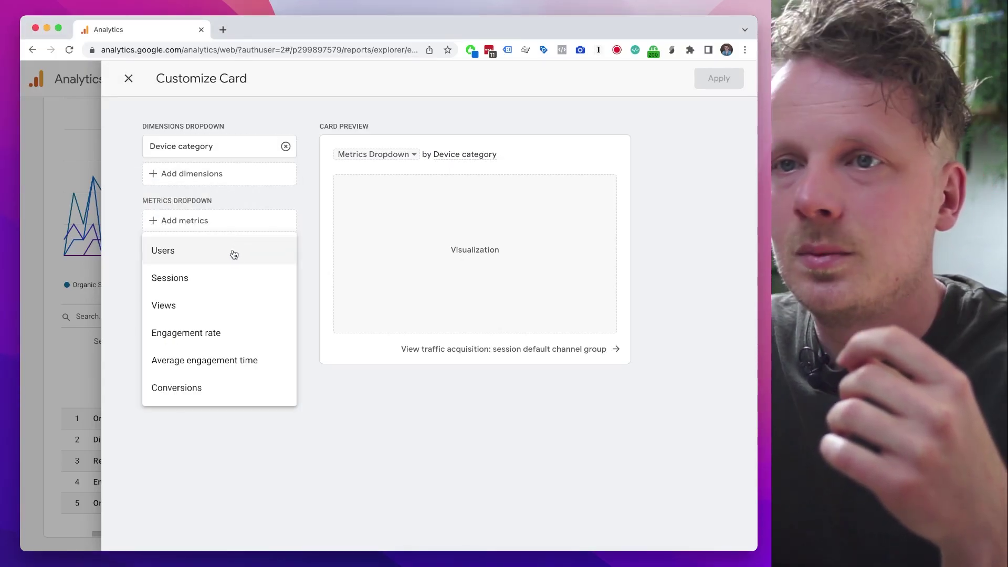
{"action": "left_click", "coordinate": [161, 259]}
{"action": "left_click", "coordinate": [183, 297]}
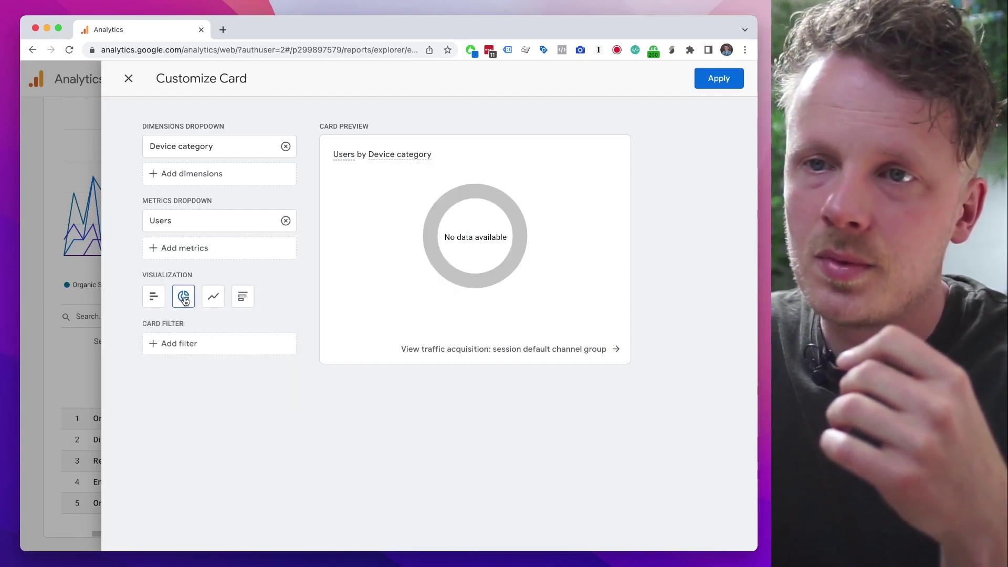
{"action": "mouse_move", "coordinate": [434, 263]}
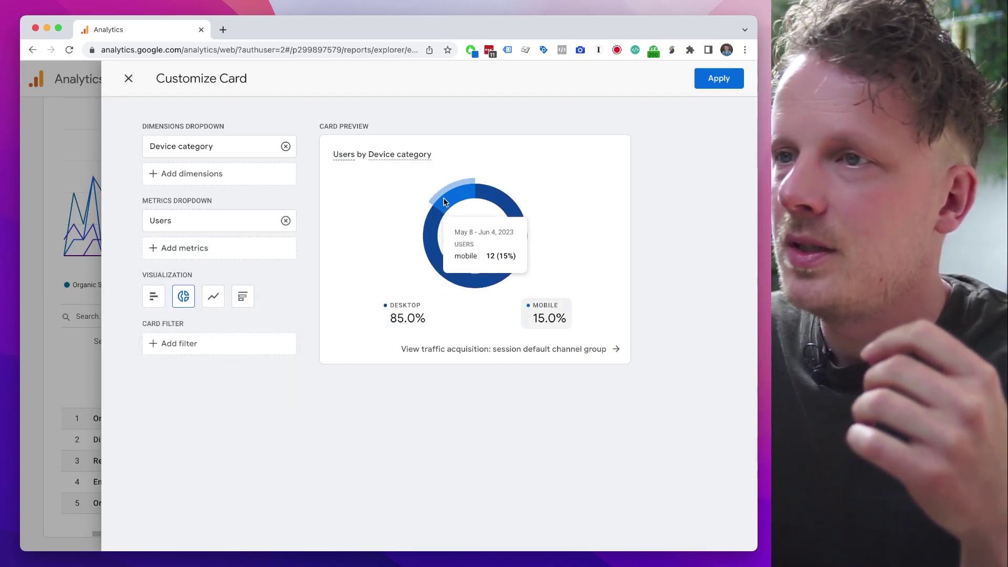
{"action": "left_click", "coordinate": [717, 78]}
Create a fifth summary card showing Users by City as a bar chart
{"action": "scroll", "coordinate": [721, 230], "scroll_direction": "down", "scroll_amount": 1}
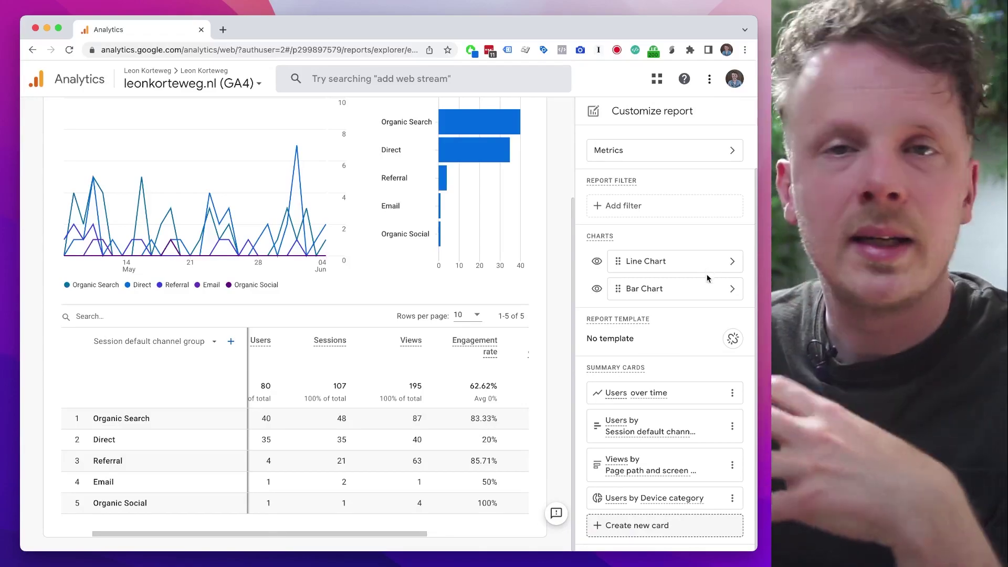
{"action": "left_click", "coordinate": [656, 528]}
{"action": "left_click", "coordinate": [259, 150]}
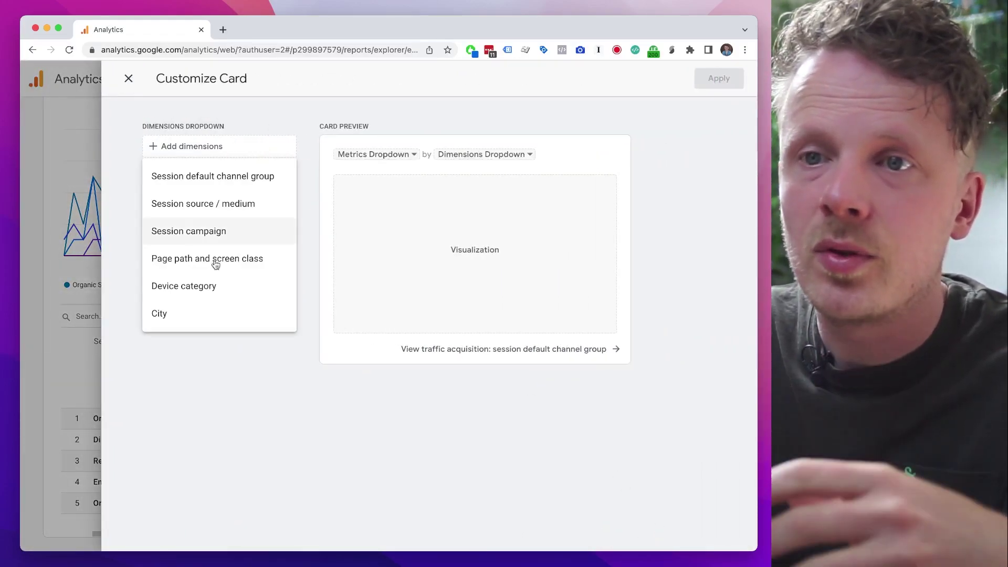
{"action": "left_click", "coordinate": [198, 315]}
{"action": "left_click", "coordinate": [231, 218]}
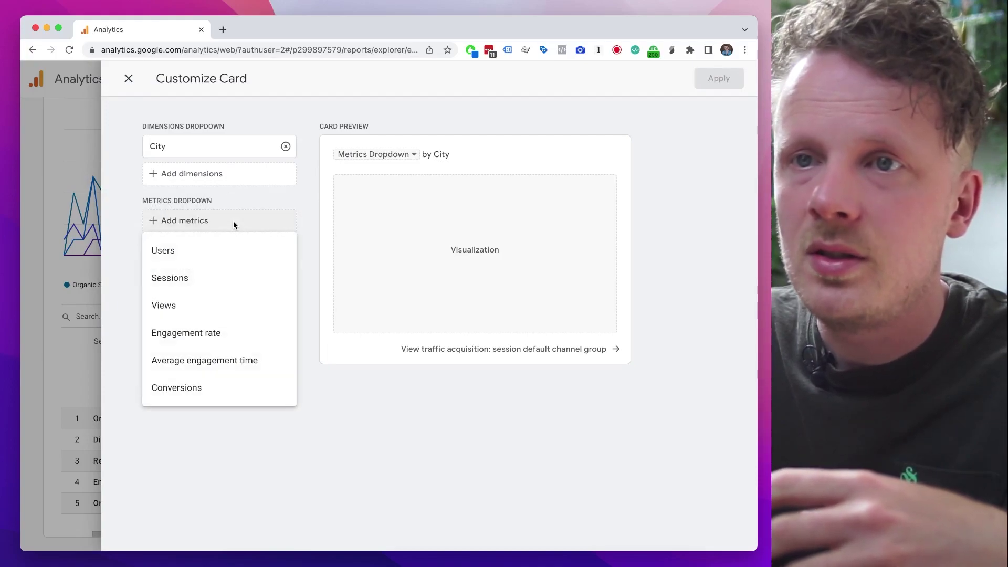
{"action": "left_click", "coordinate": [234, 253]}
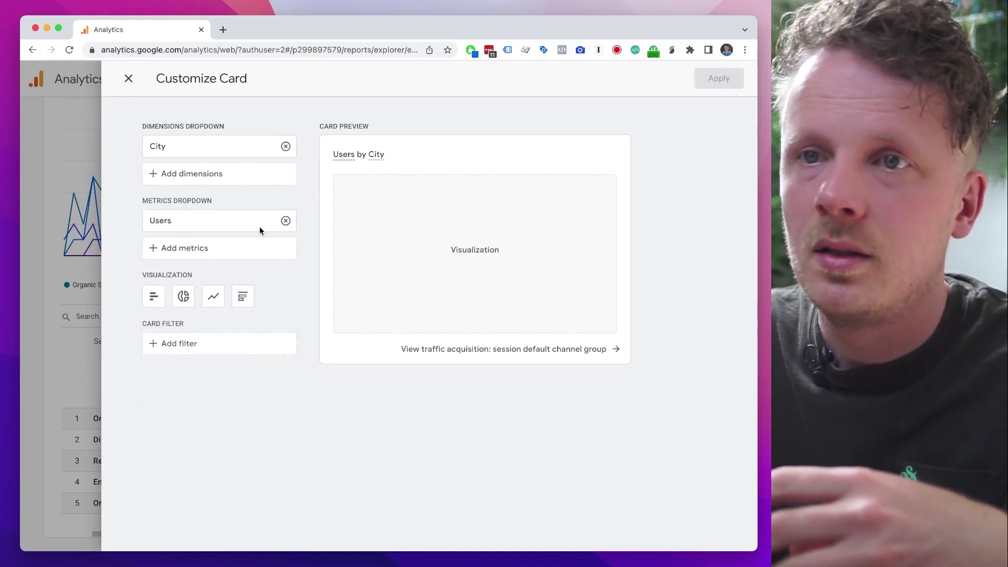
{"action": "left_click", "coordinate": [157, 306]}
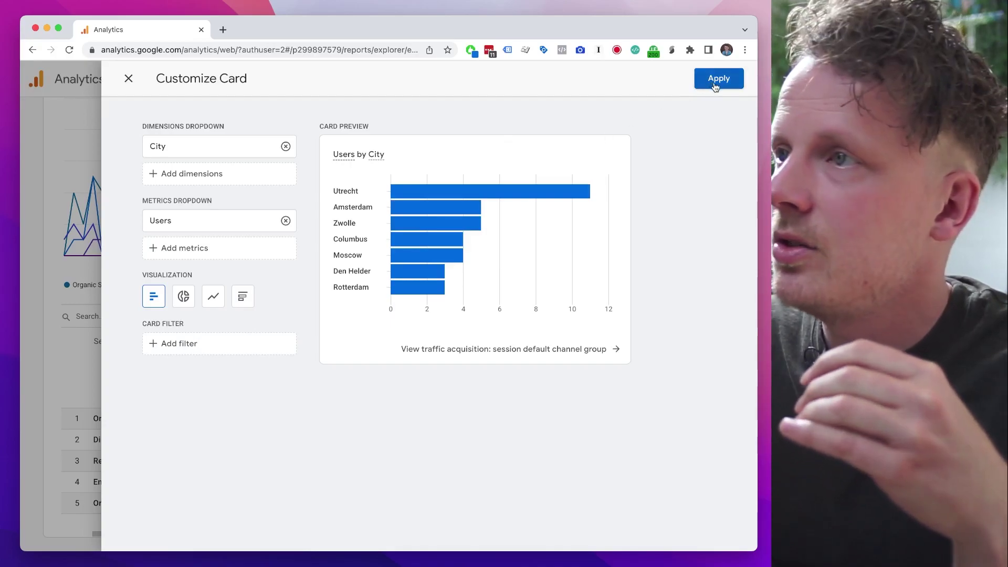
{"action": "left_click", "coordinate": [719, 80]}
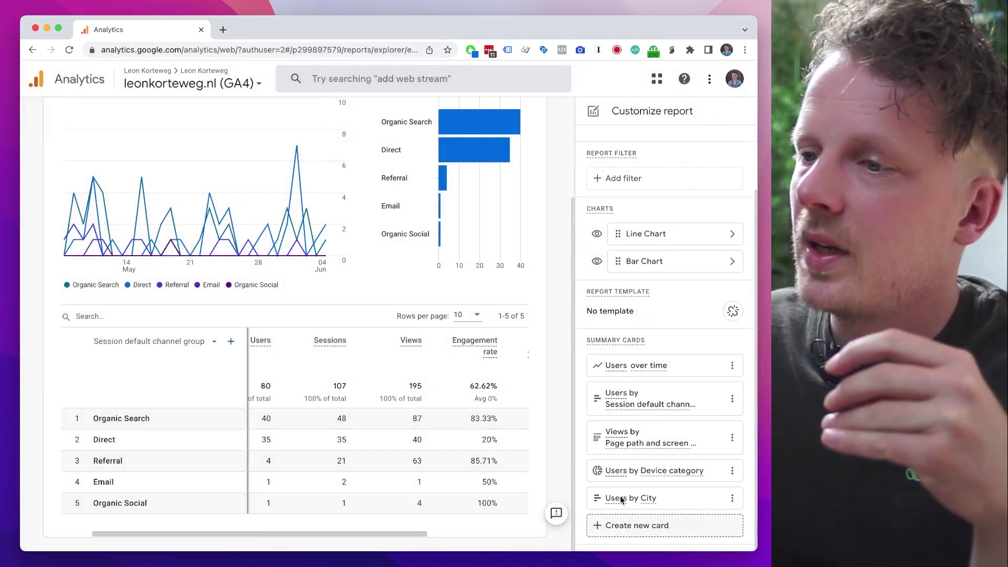
Create a sixth summary card showing the Conversions metric over time as a line chart
{"action": "left_click", "coordinate": [634, 526]}
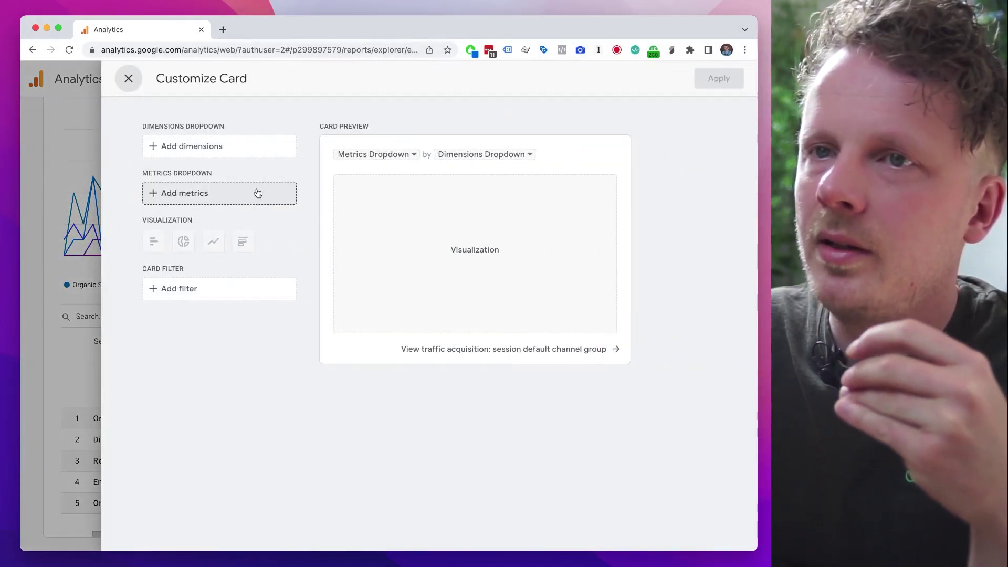
{"action": "left_click", "coordinate": [258, 193]}
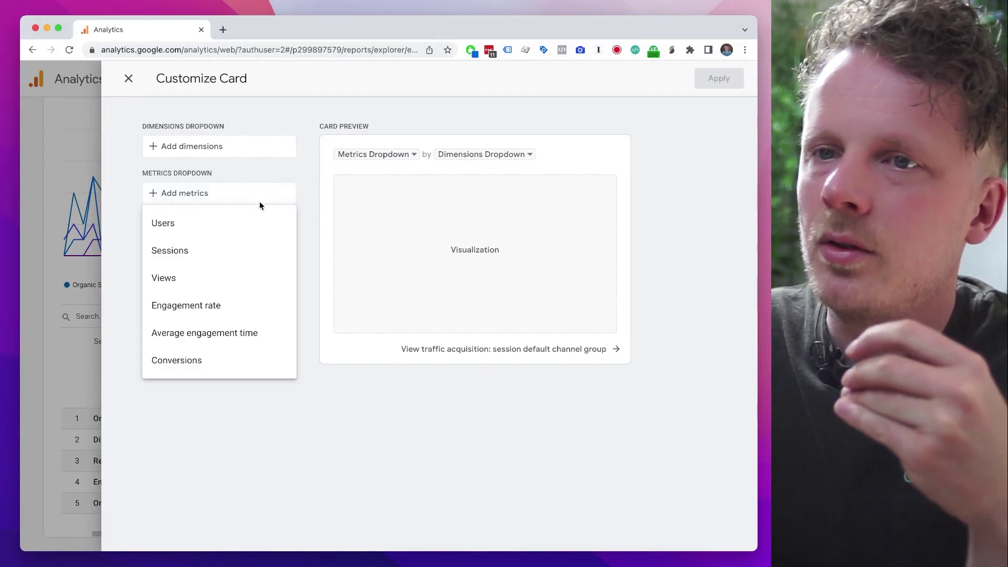
{"action": "left_click", "coordinate": [222, 362]}
{"action": "left_click", "coordinate": [215, 271]}
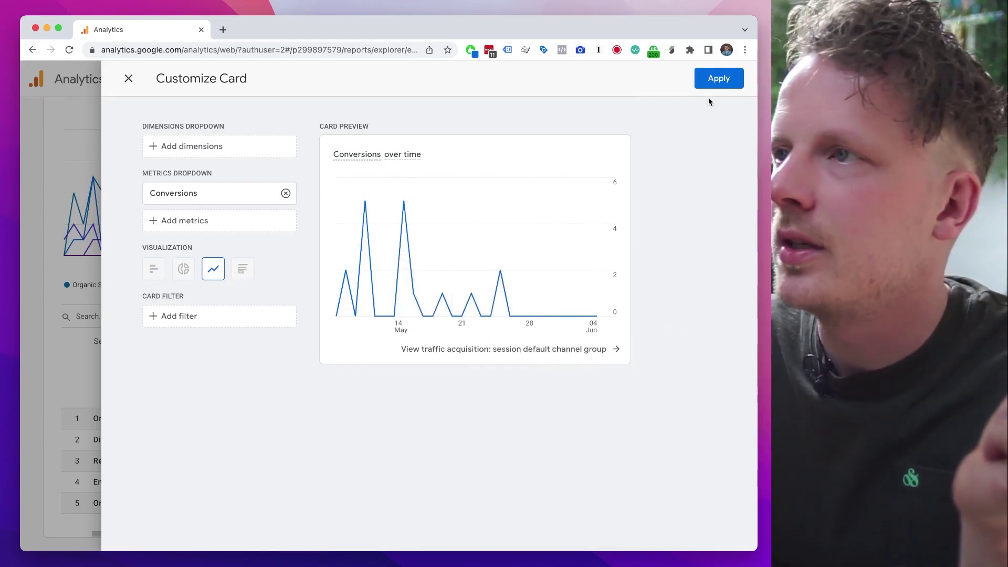
{"action": "left_click", "coordinate": [719, 79]}
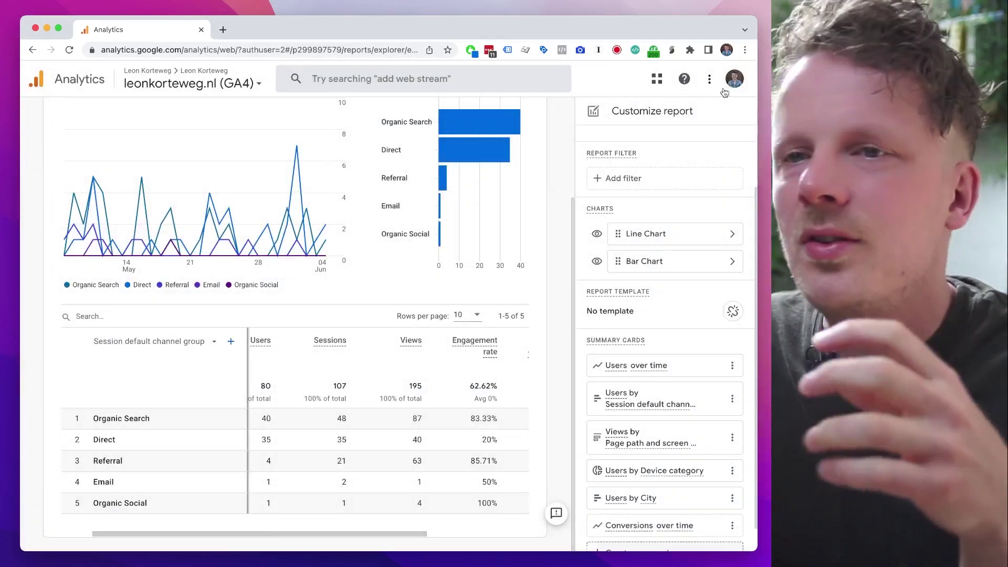
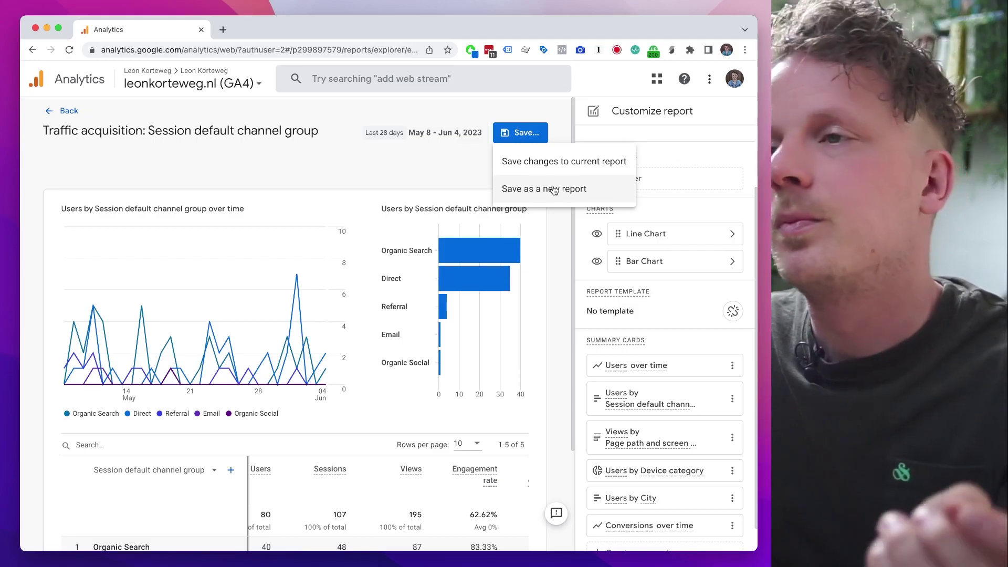
Save the customized report as a new report named "Dashboard detail report" and leave the report editor
{"action": "left_click", "coordinate": [552, 190]}
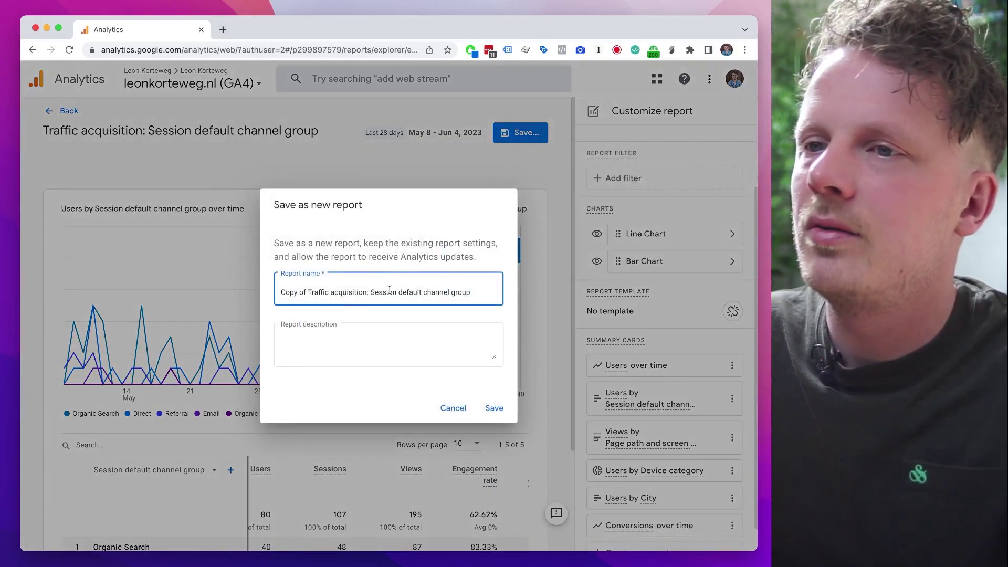
{"action": "triple_click", "coordinate": [389, 290]}
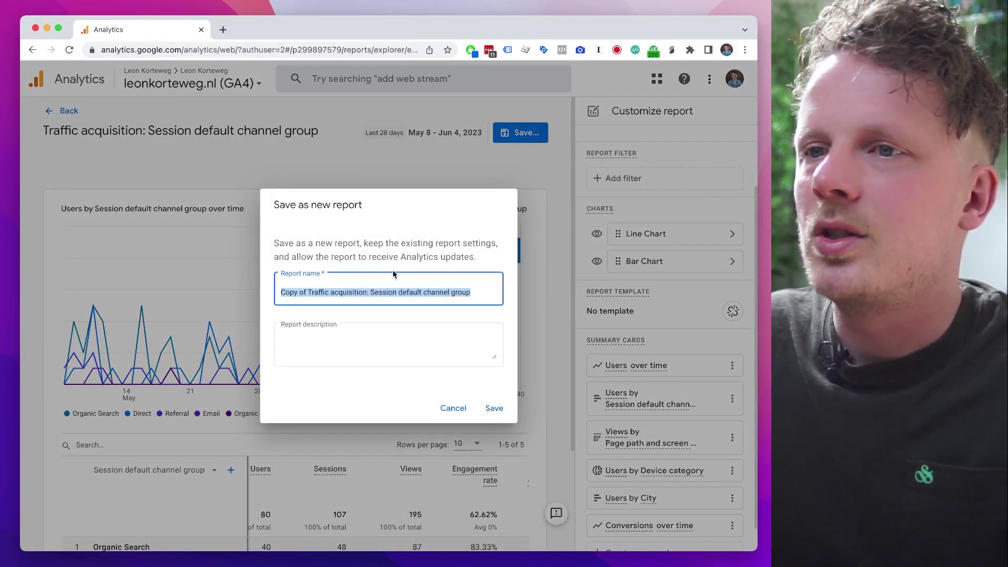
{"action": "type", "text": "Dashboard detail report"}
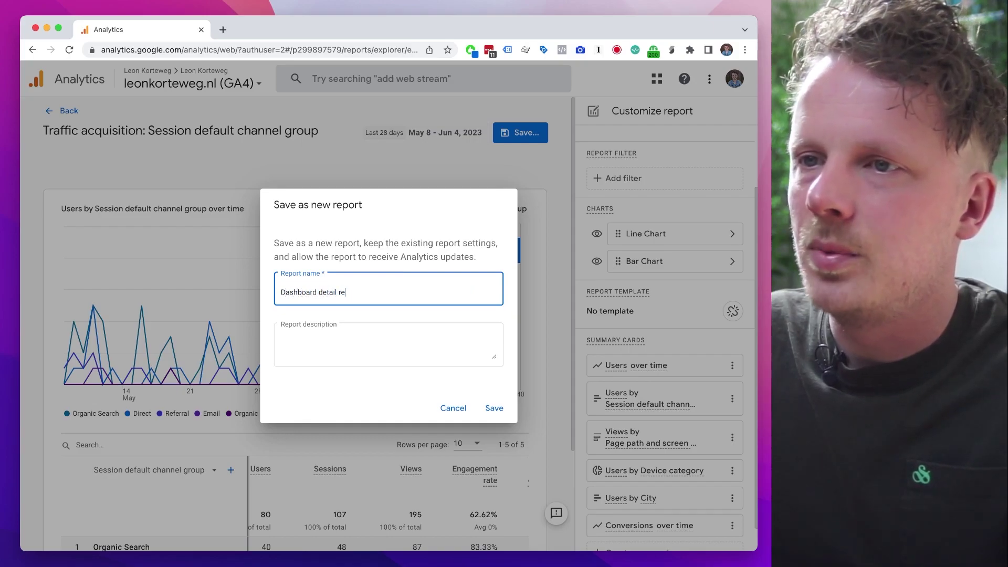
{"action": "left_click", "coordinate": [500, 414]}
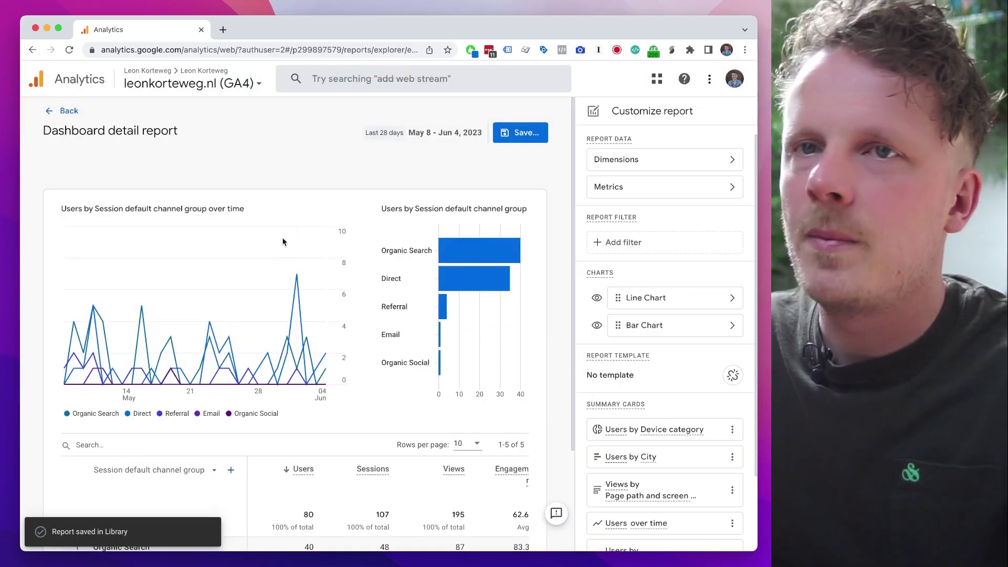
{"action": "left_click", "coordinate": [69, 111]}
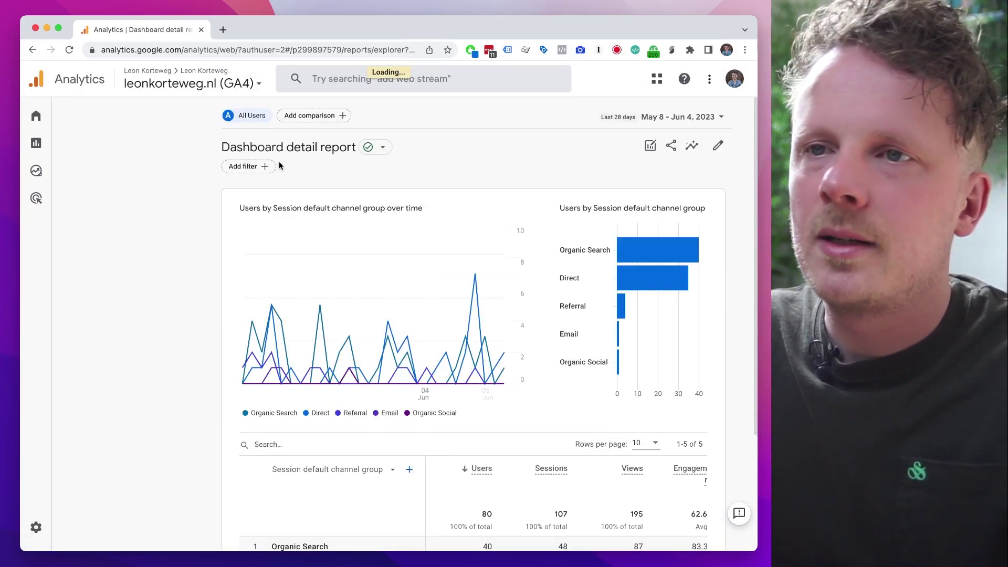
{"action": "scroll", "coordinate": [263, 315], "scroll_direction": "down", "scroll_amount": 3}
{"action": "scroll", "coordinate": [283, 336], "scroll_direction": "up", "scroll_amount": 3}
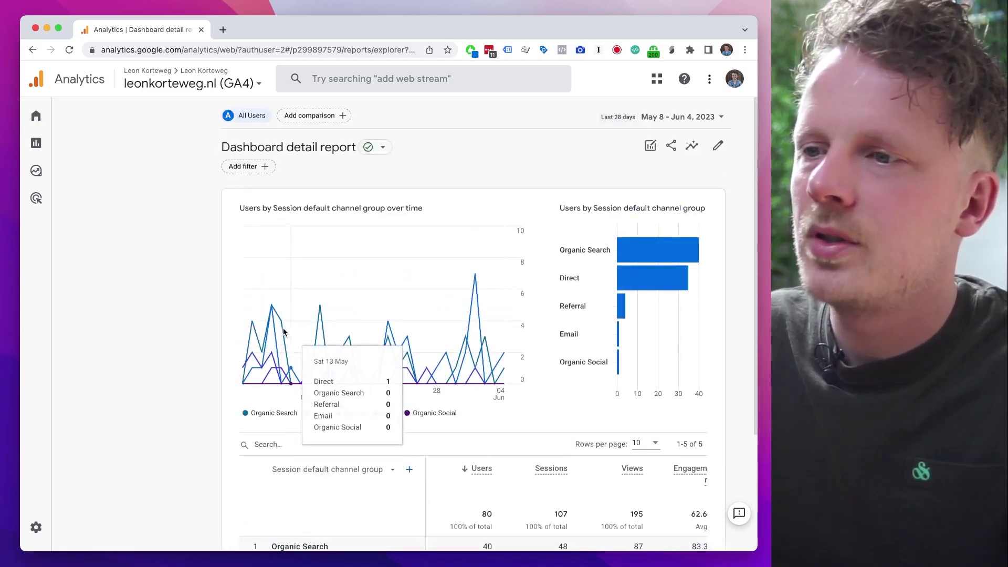
Open the Dashboard collection for editing from the report Library
{"action": "mouse_move", "coordinate": [42, 147]}
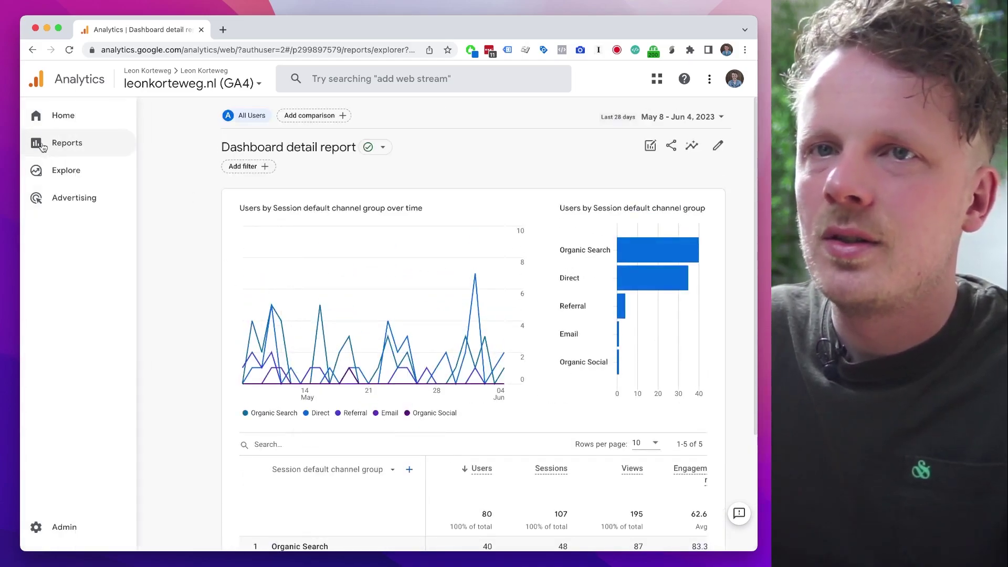
{"action": "left_click", "coordinate": [94, 147]}
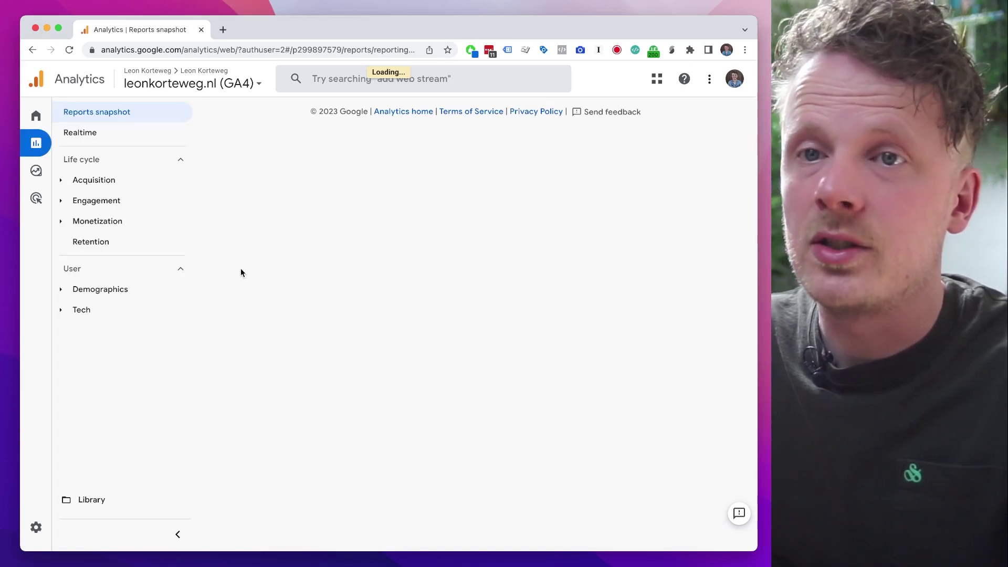
{"action": "left_click", "coordinate": [90, 504]}
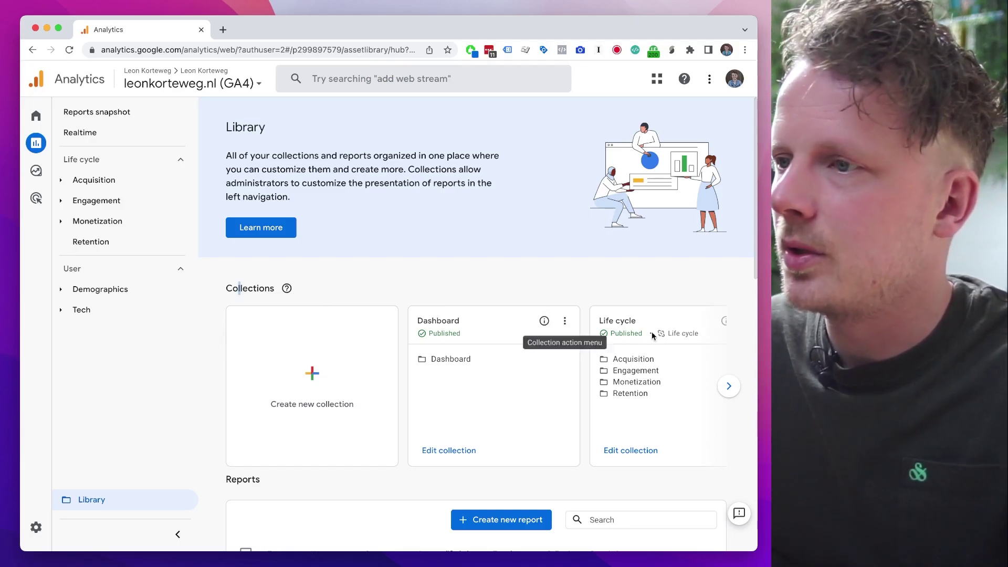
{"action": "left_click", "coordinate": [729, 386]}
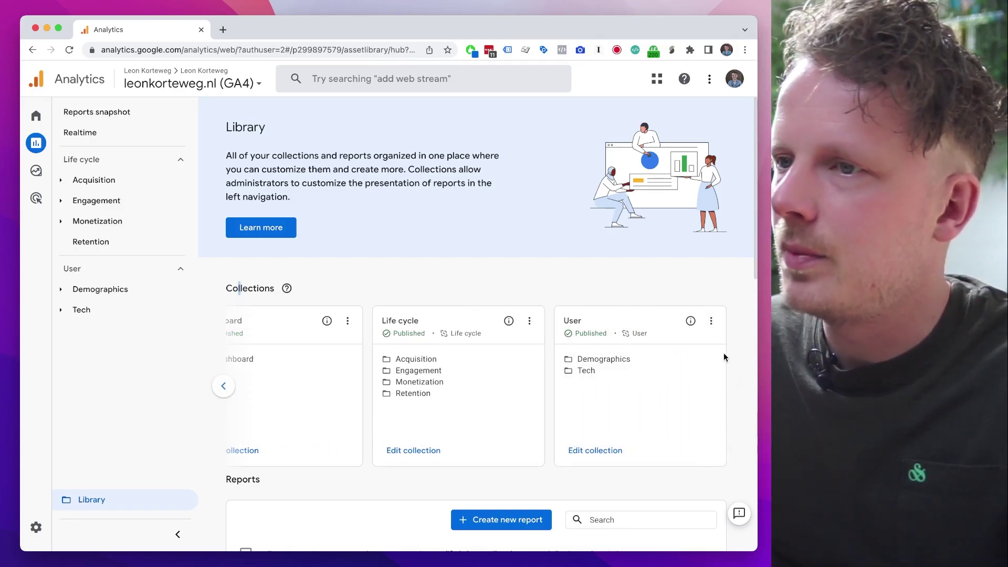
{"action": "left_click", "coordinate": [224, 385]}
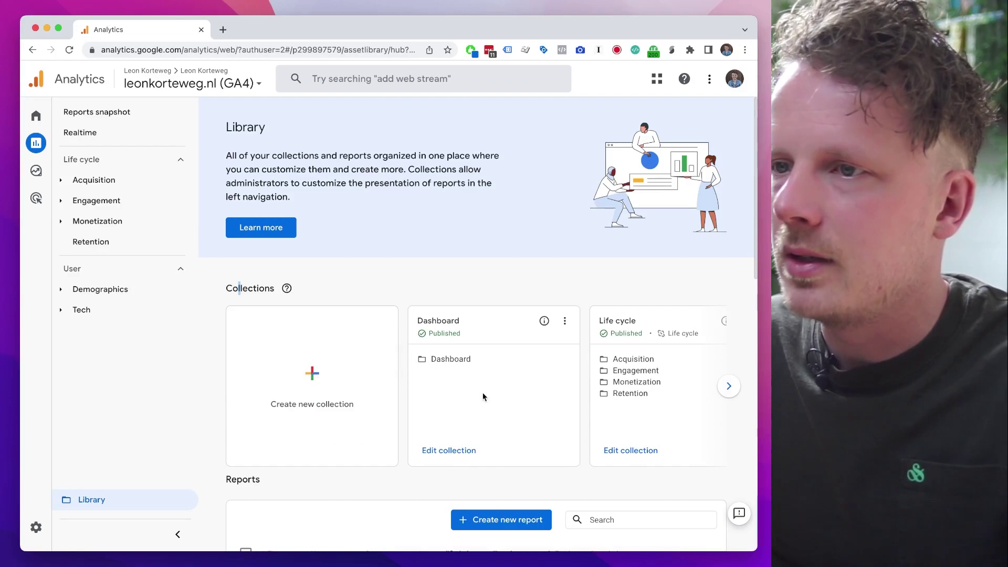
{"action": "left_click", "coordinate": [456, 455]}
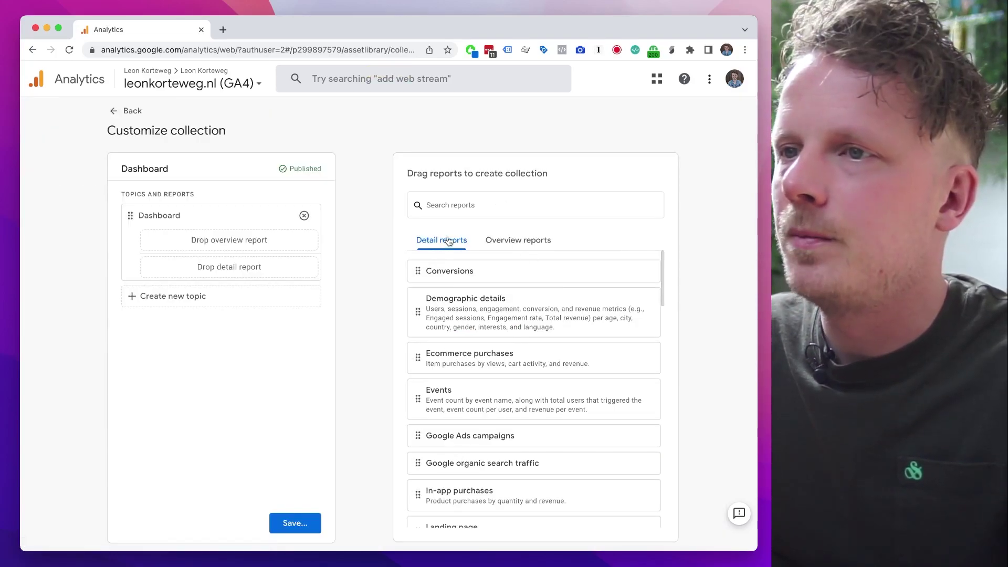
Add the Dashboard detail report to the collection's Dashboard topic and save the changes to the current collection
{"action": "left_click", "coordinate": [462, 204]}
{"action": "type", "text": "das"}
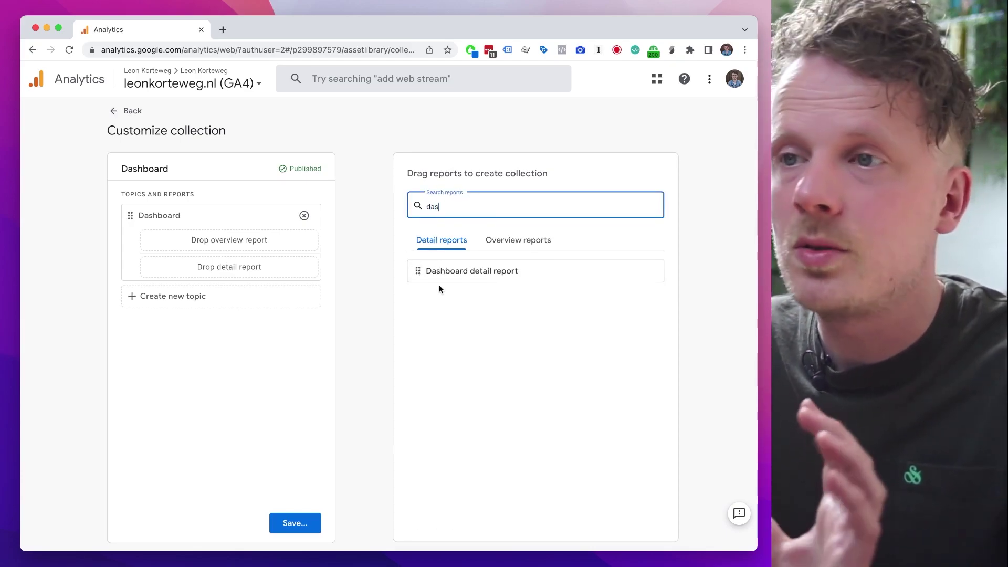
{"action": "mouse_move", "coordinate": [417, 271]}
{"action": "left_mouse_down"}
{"action": "mouse_move", "coordinate": [200, 271]}
{"action": "mouse_move", "coordinate": [348, 271]}
{"action": "mouse_move", "coordinate": [350, 262]}
{"action": "mouse_move", "coordinate": [414, 273]}
{"action": "left_mouse_up"}
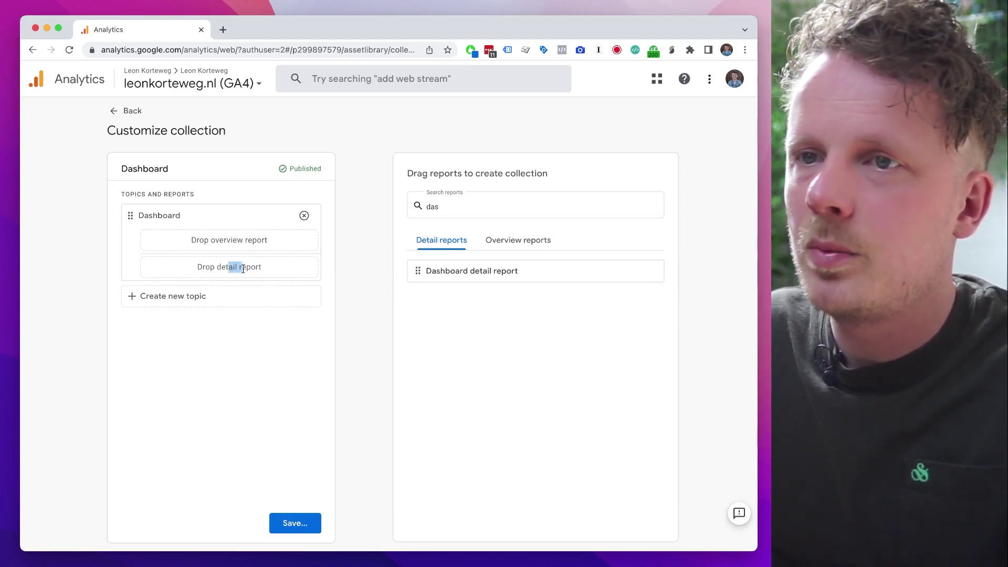
{"action": "left_click_drag", "start_coordinate": [416, 271], "coordinate": [262, 263]}
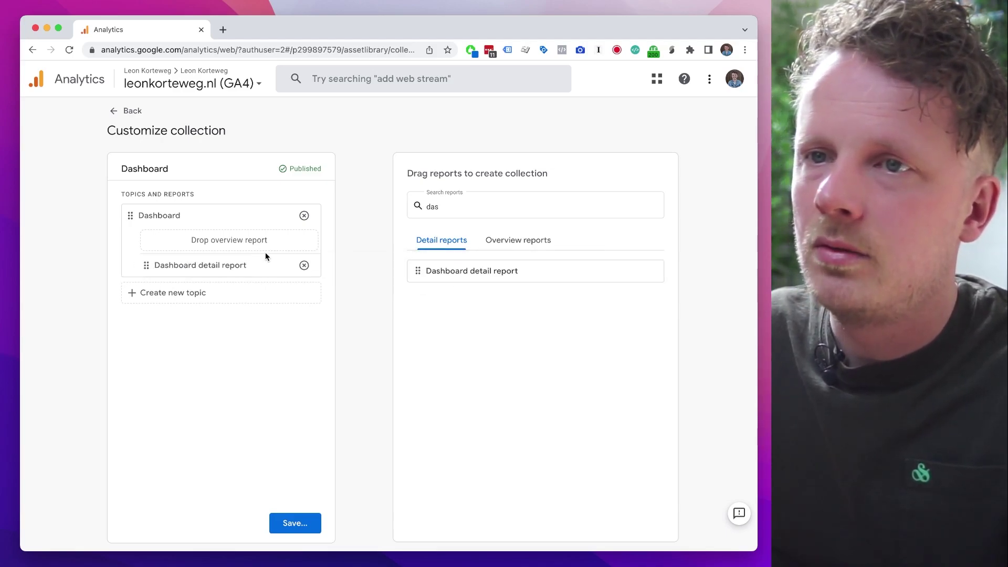
{"action": "left_click", "coordinate": [302, 524]}
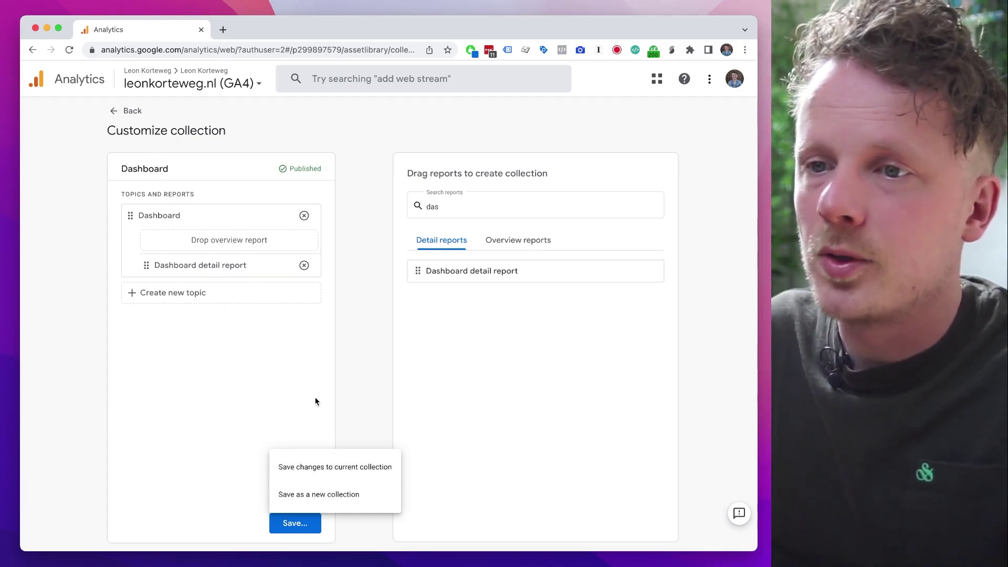
{"action": "left_click", "coordinate": [322, 467]}
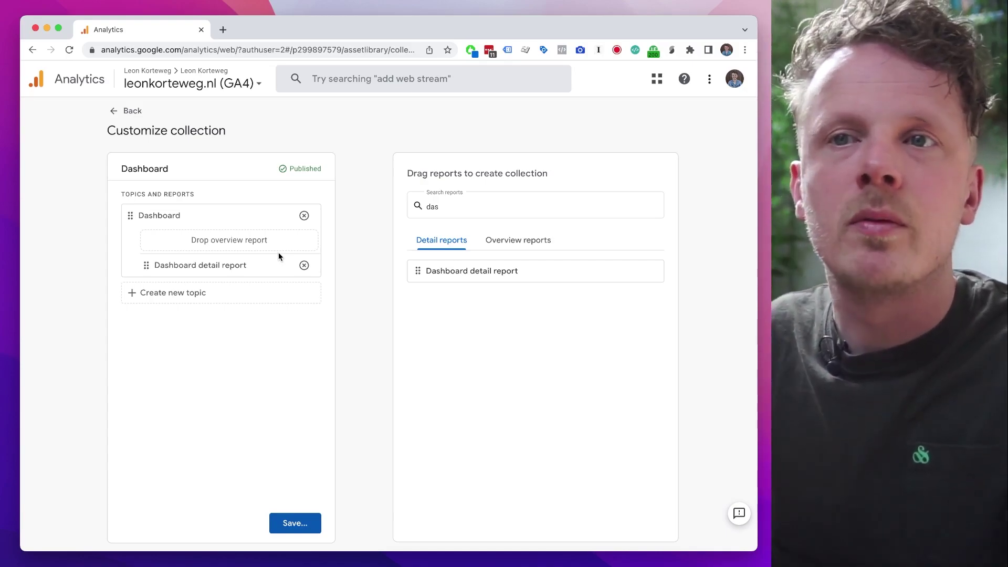
Leave the collection editor and start a new overview report without a template from the report Library
{"action": "left_click", "coordinate": [140, 119]}
{"action": "scroll", "coordinate": [534, 251], "scroll_direction": "down", "scroll_amount": 3}
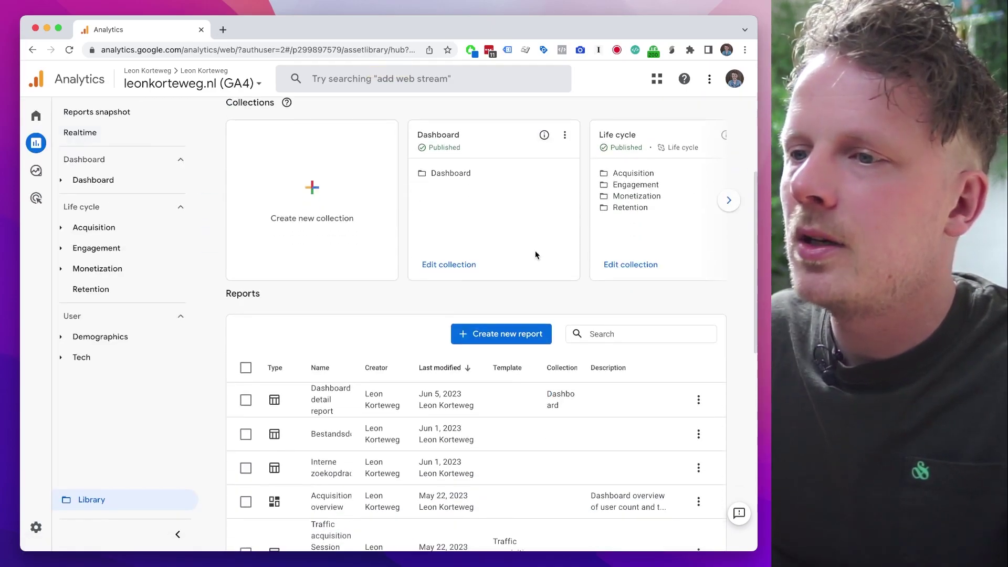
{"action": "left_click", "coordinate": [514, 338]}
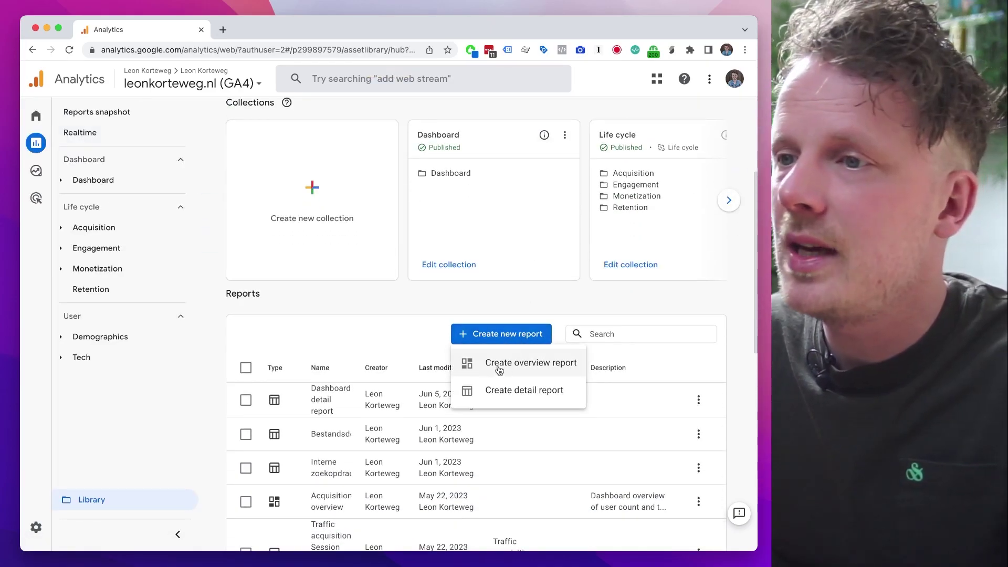
{"action": "left_click", "coordinate": [535, 365]}
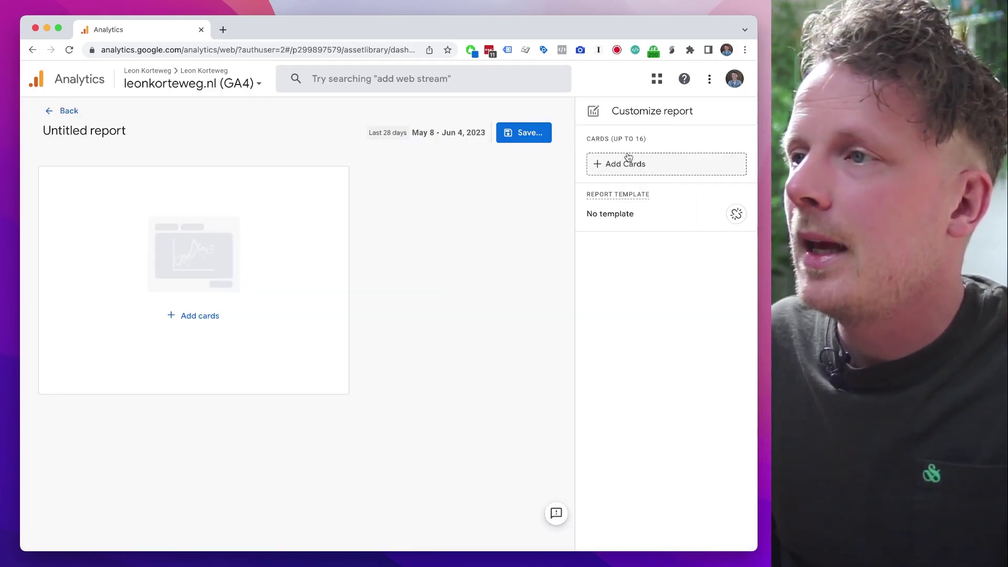
Add all six summary cards from the Dashboard collection's detail report to the new overview report
{"action": "left_click", "coordinate": [640, 172]}
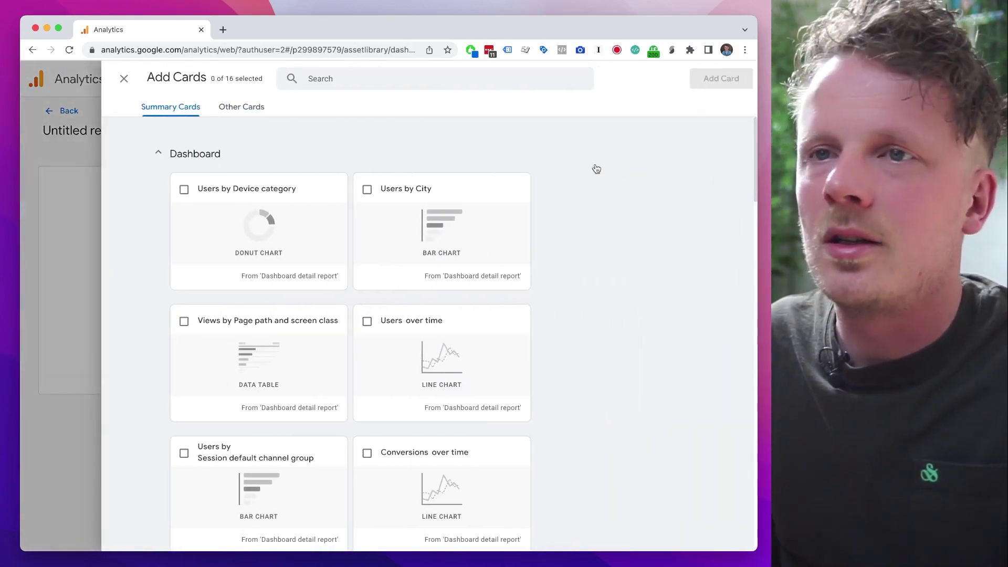
{"action": "left_click", "coordinate": [159, 155]}
{"action": "left_click", "coordinate": [159, 194]}
{"action": "left_click", "coordinate": [158, 228]}
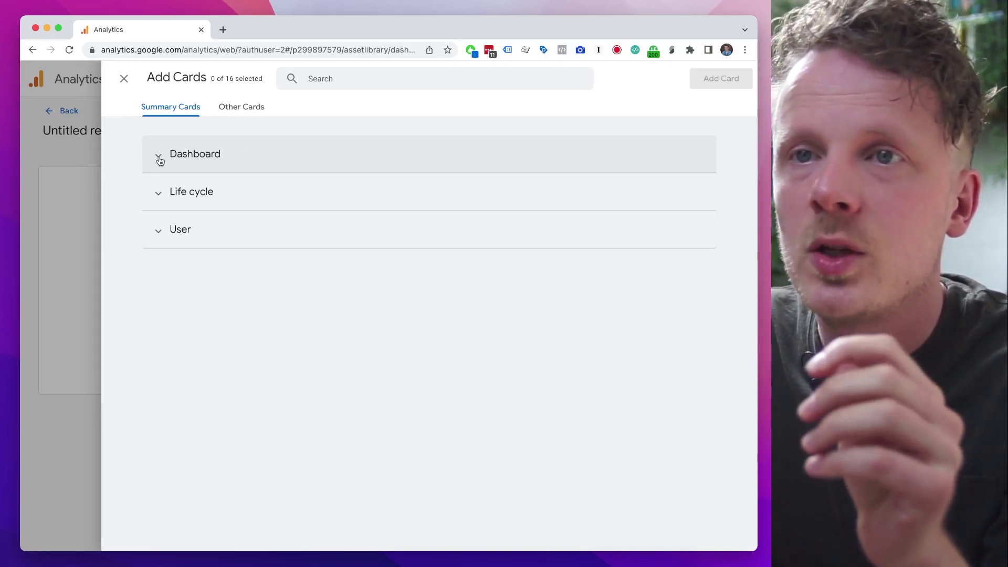
{"action": "left_click", "coordinate": [158, 157]}
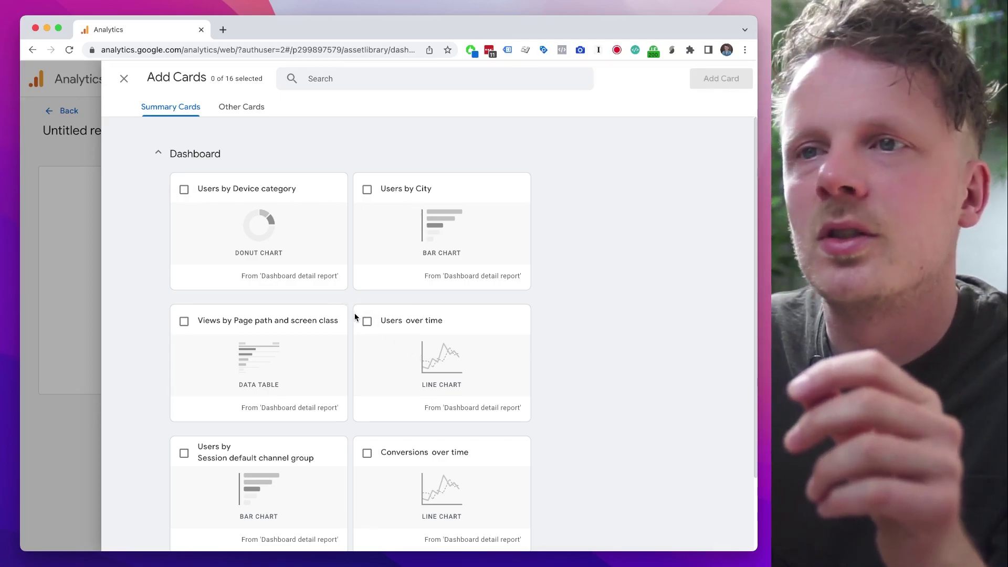
{"action": "left_click", "coordinate": [184, 190]}
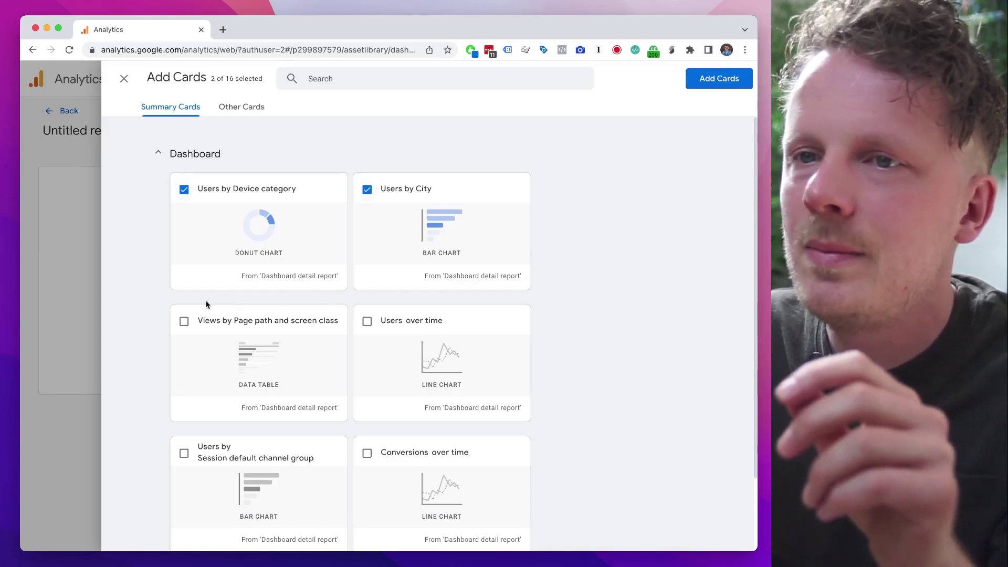
{"action": "left_click", "coordinate": [367, 322]}
{"action": "scroll", "coordinate": [389, 294], "scroll_direction": "down", "scroll_amount": 3}
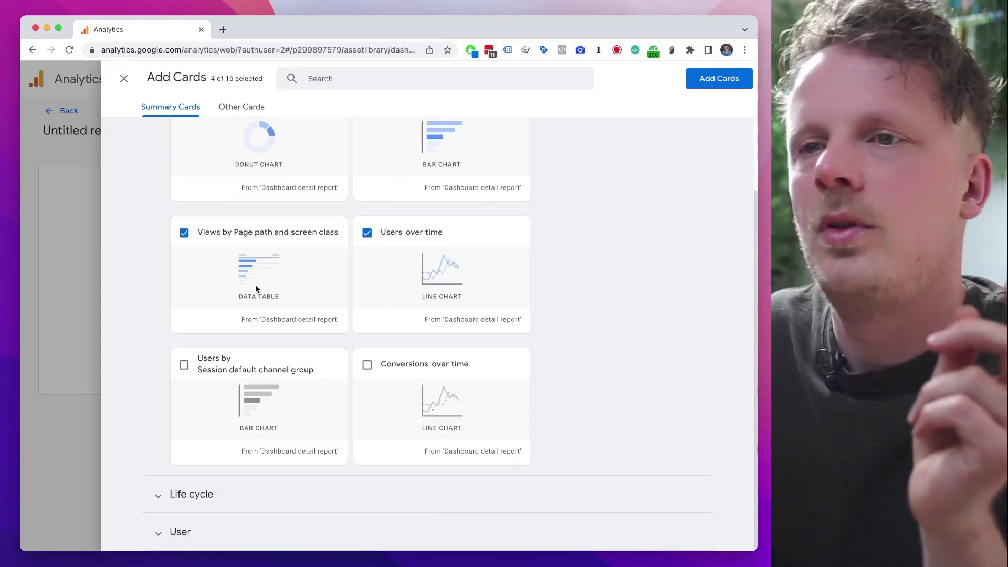
{"action": "left_click", "coordinate": [706, 84]}
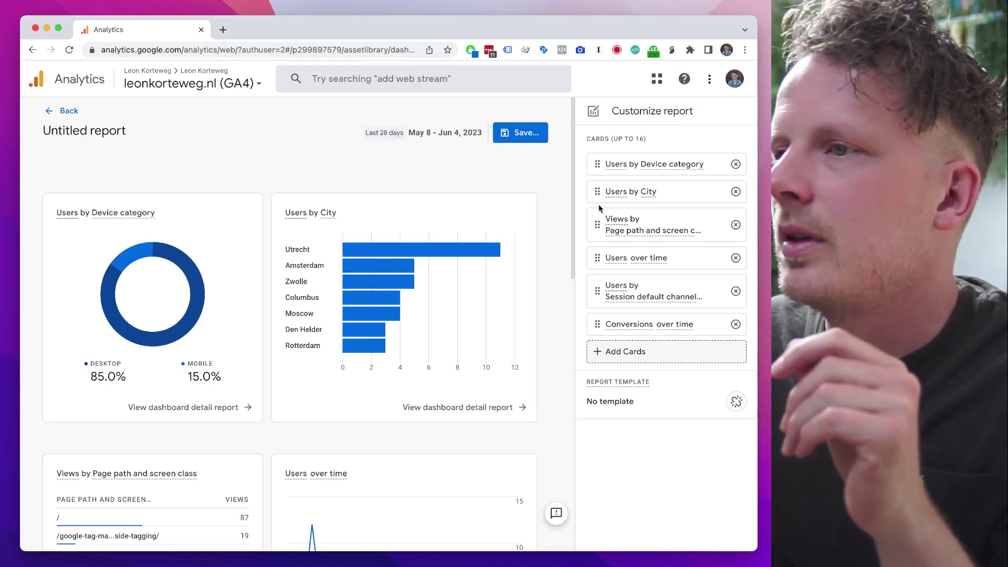
Move the Users over time card to first place and the Users by Session default channel group card to second
{"action": "left_click_drag", "start_coordinate": [597, 258], "coordinate": [601, 166]}
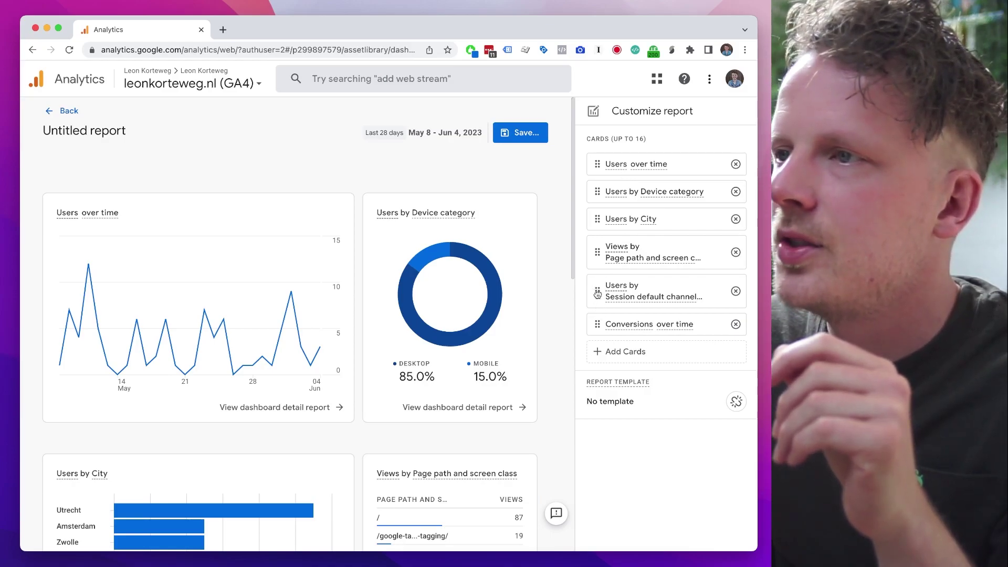
{"action": "left_click_drag", "start_coordinate": [597, 293], "coordinate": [605, 200]}
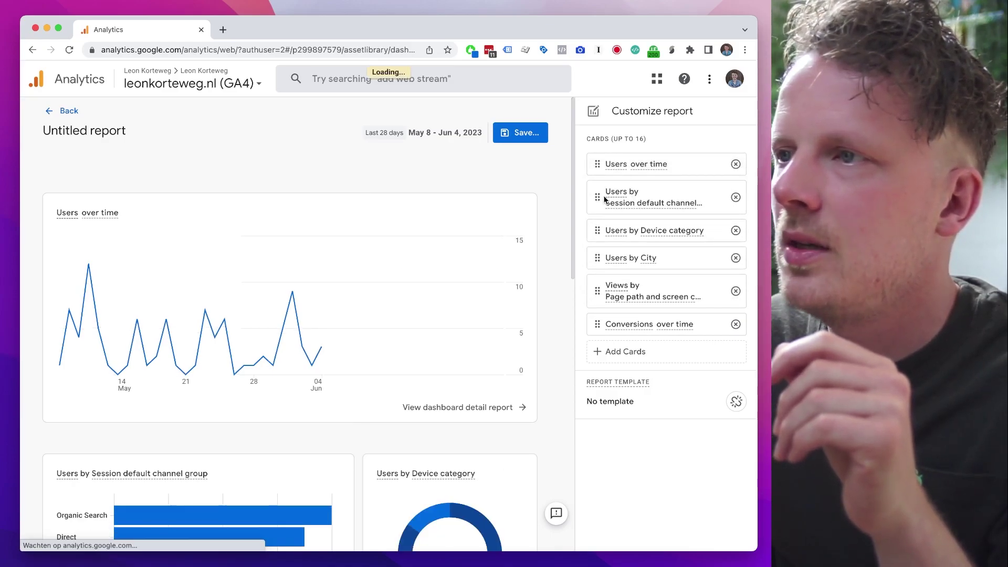
{"action": "scroll", "coordinate": [553, 157], "scroll_direction": "down", "scroll_amount": 4}
{"action": "scroll", "coordinate": [277, 304], "scroll_direction": "down", "scroll_amount": 2}
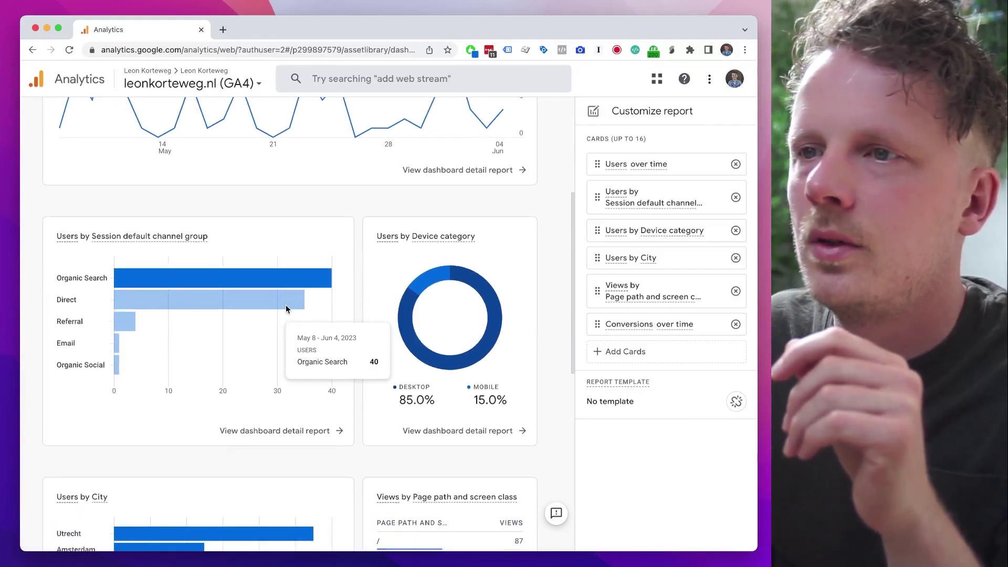
{"action": "scroll", "coordinate": [438, 247], "scroll_direction": "up", "scroll_amount": 1}
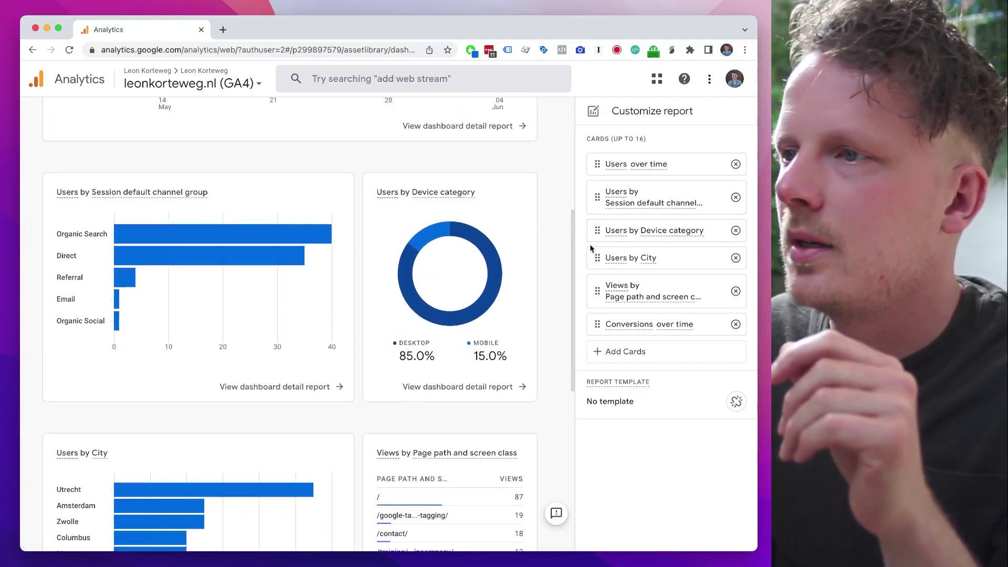
Move the Views by Page path and screen class card to third place and the Conversions over time card to fourth
{"action": "left_click_drag", "start_coordinate": [597, 292], "coordinate": [596, 235]}
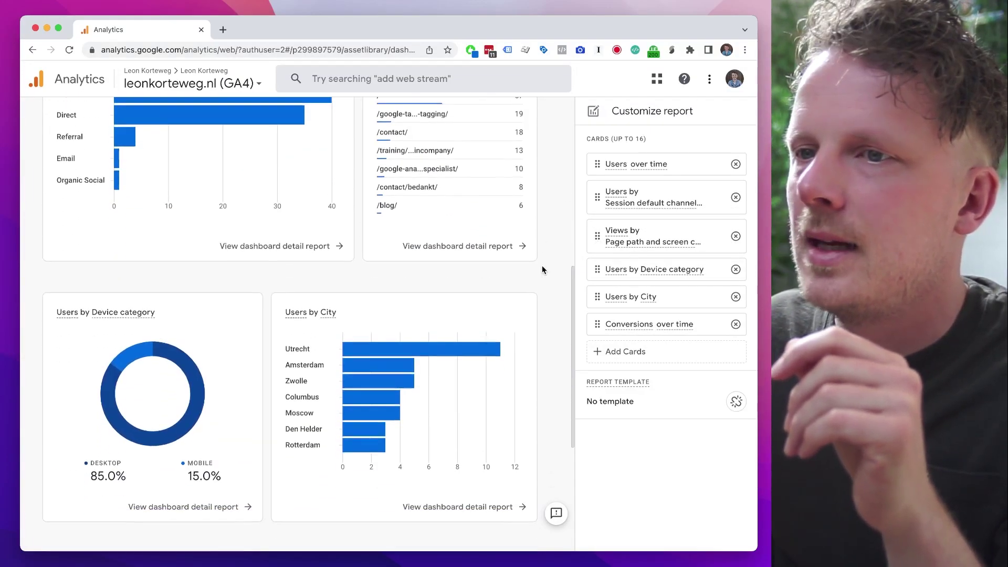
{"action": "scroll", "coordinate": [554, 260], "scroll_direction": "down", "scroll_amount": 3}
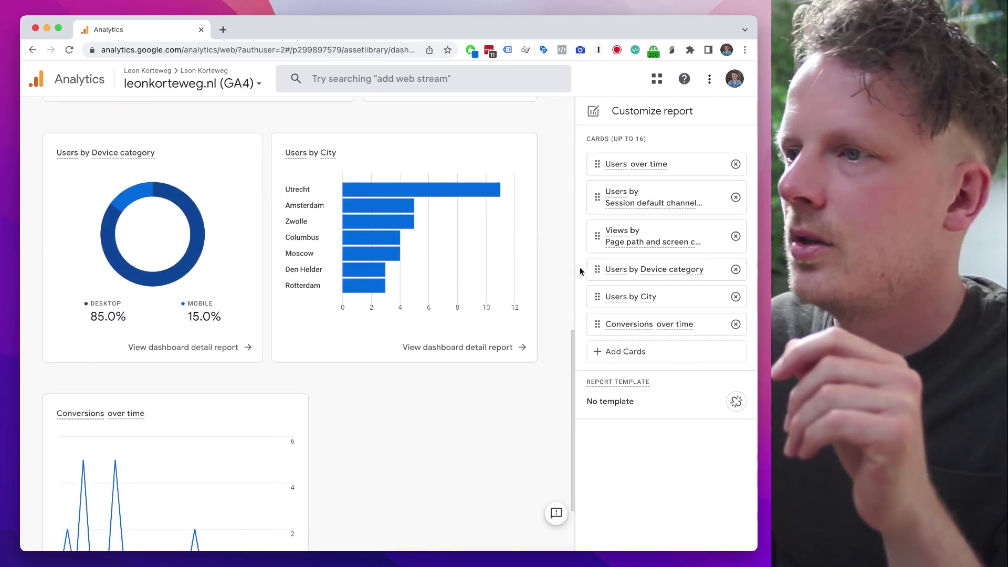
{"action": "left_click_drag", "start_coordinate": [596, 323], "coordinate": [597, 269]}
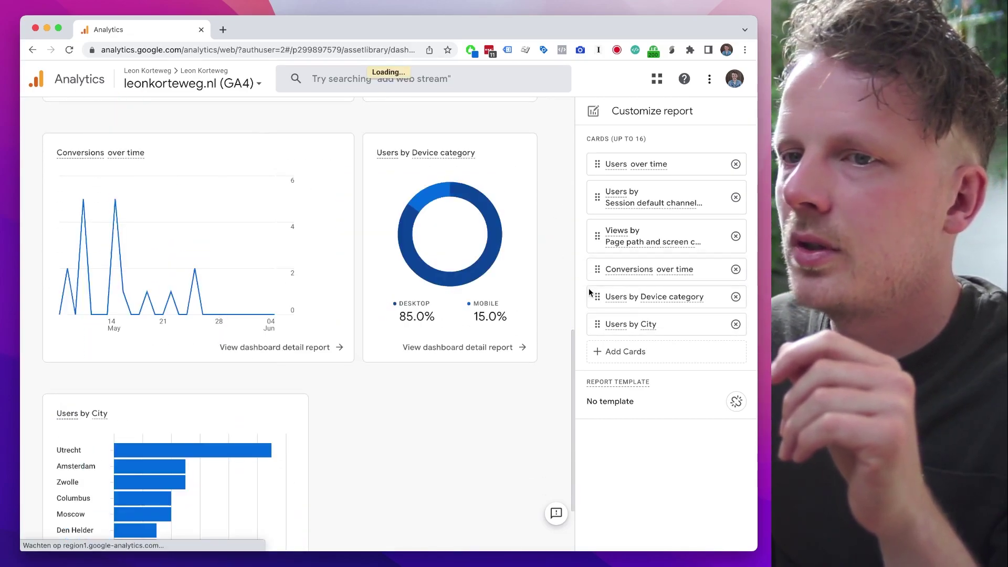
{"action": "scroll", "coordinate": [503, 228], "scroll_direction": "up", "scroll_amount": 1}
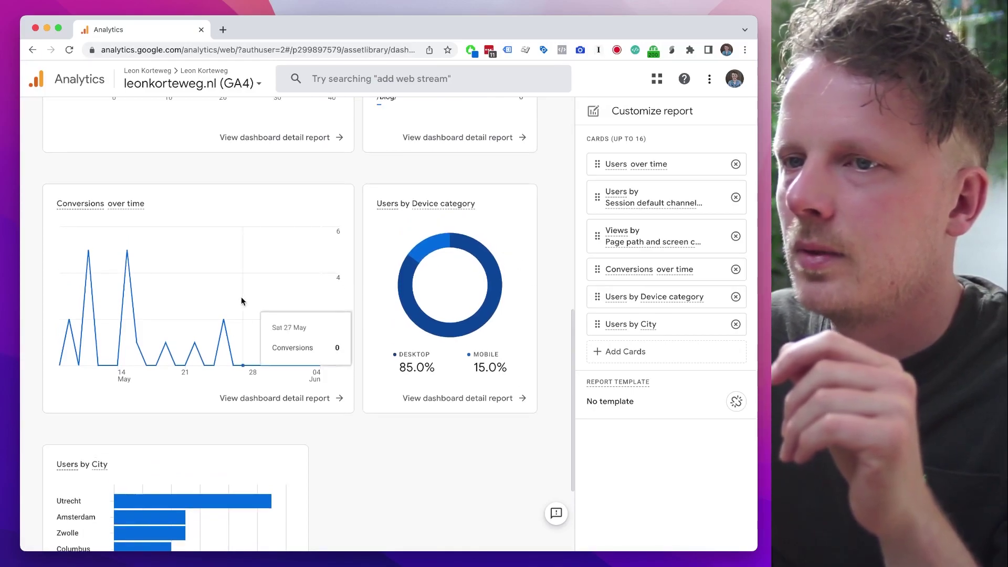
{"action": "scroll", "coordinate": [247, 273], "scroll_direction": "up", "scroll_amount": 1}
{"action": "scroll", "coordinate": [261, 240], "scroll_direction": "down", "scroll_amount": 2}
{"action": "scroll", "coordinate": [276, 374], "scroll_direction": "down", "scroll_amount": 2}
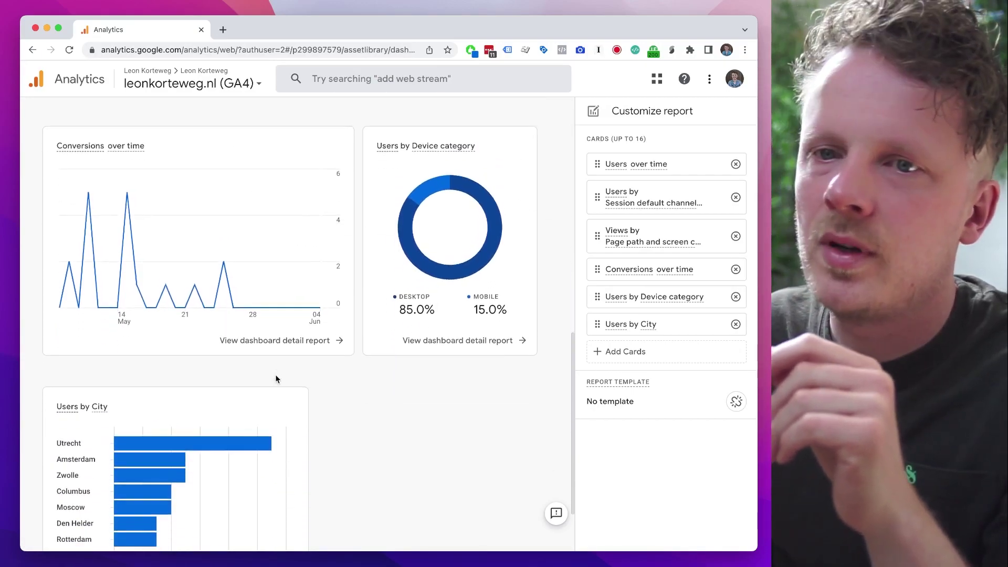
{"action": "scroll", "coordinate": [315, 389], "scroll_direction": "up", "scroll_amount": 12}
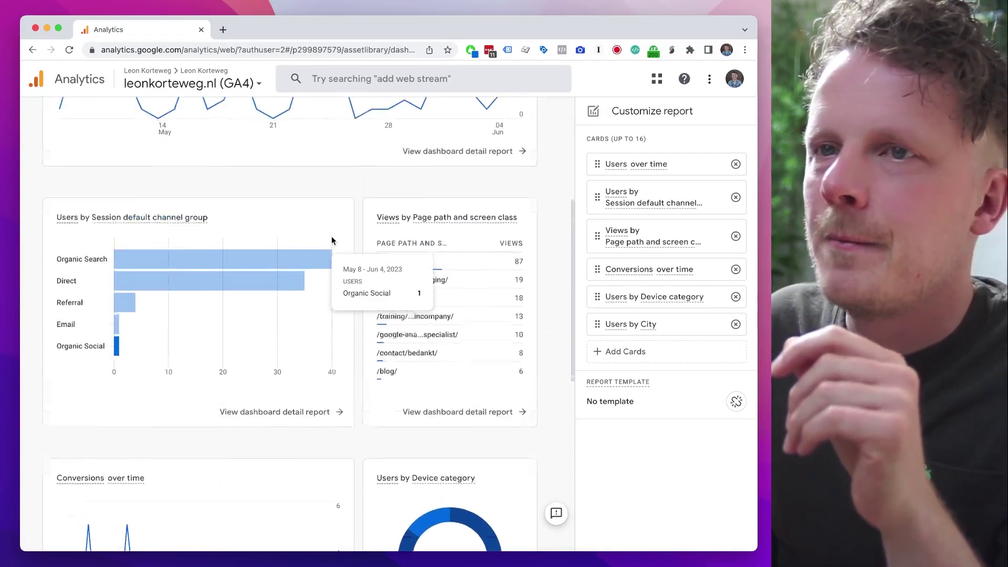
Save the report as "Dashboard overview", save its changes to the current report and return to the Library
{"action": "left_click", "coordinate": [534, 140]}
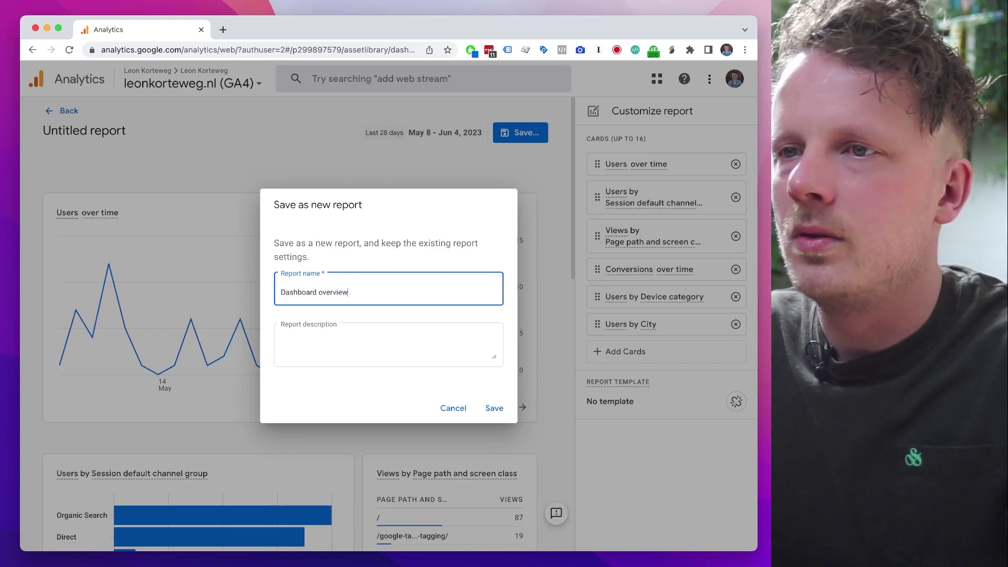
{"action": "left_click", "coordinate": [502, 403]}
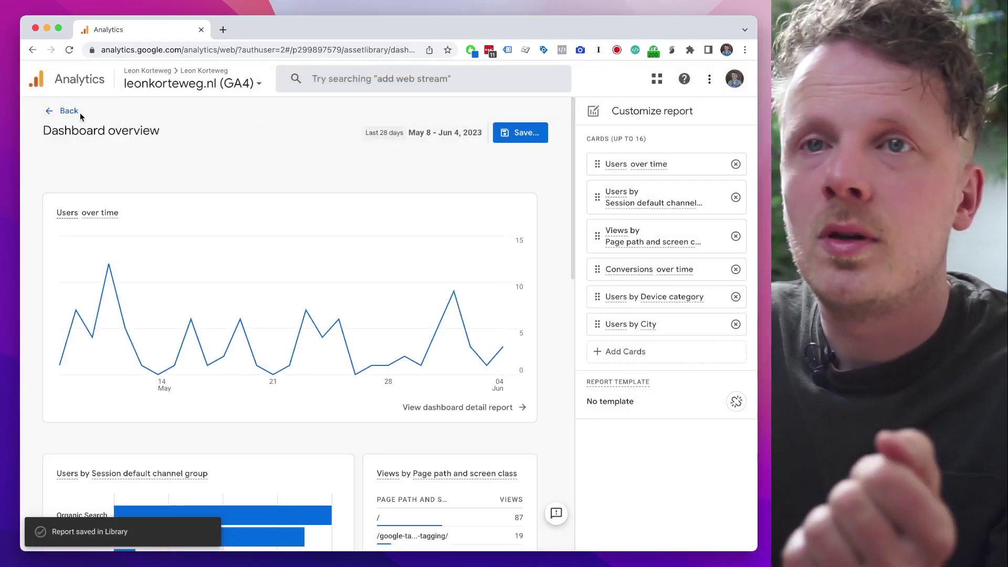
{"action": "left_click", "coordinate": [78, 112]}
{"action": "left_click", "coordinate": [397, 329]}
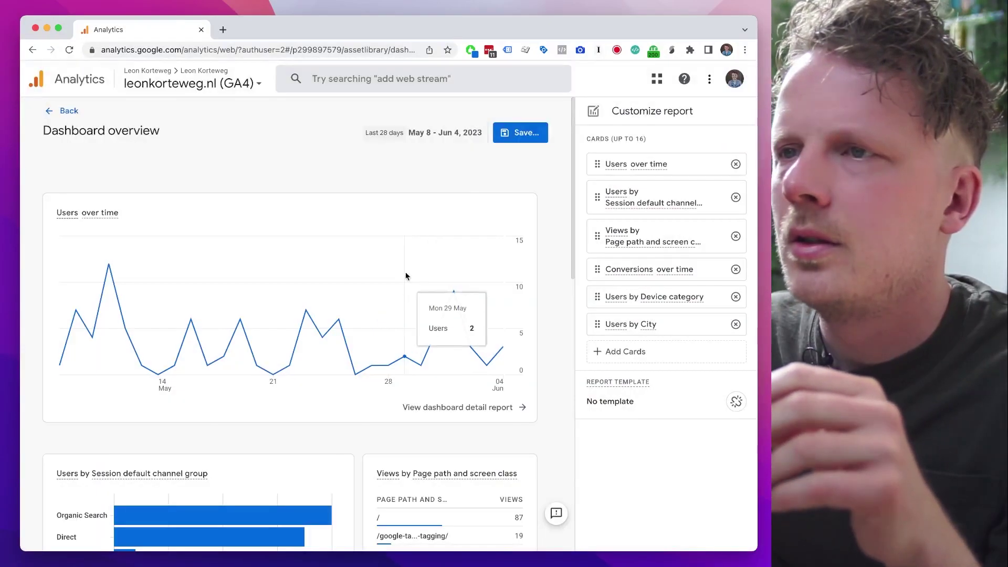
{"action": "left_click", "coordinate": [529, 136]}
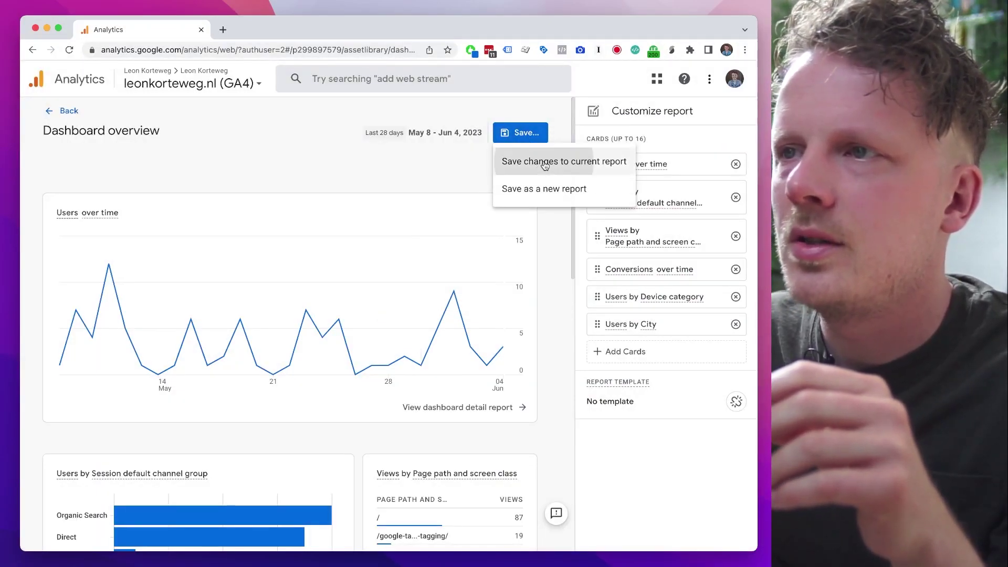
{"action": "left_click", "coordinate": [543, 163]}
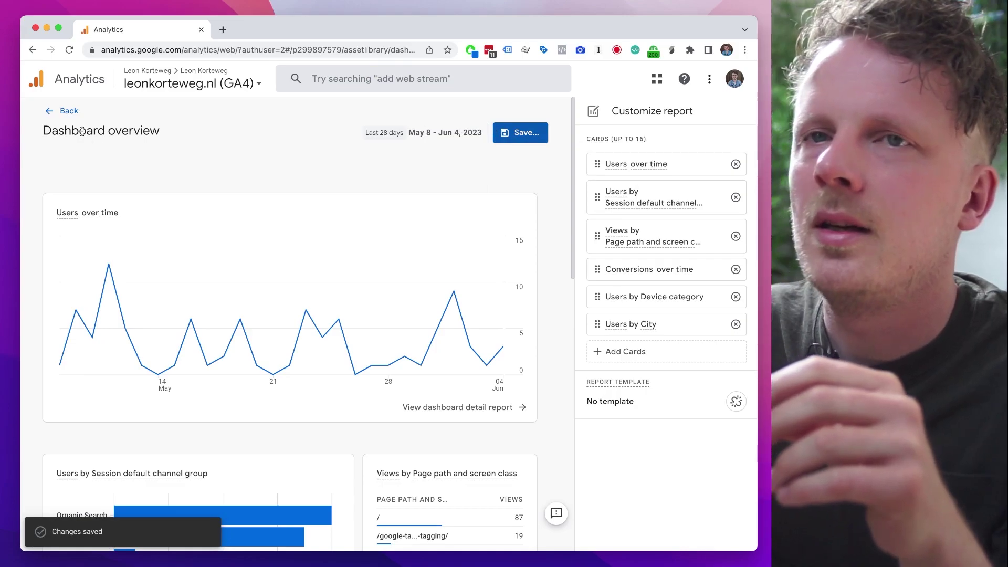
{"action": "left_click", "coordinate": [68, 111]}
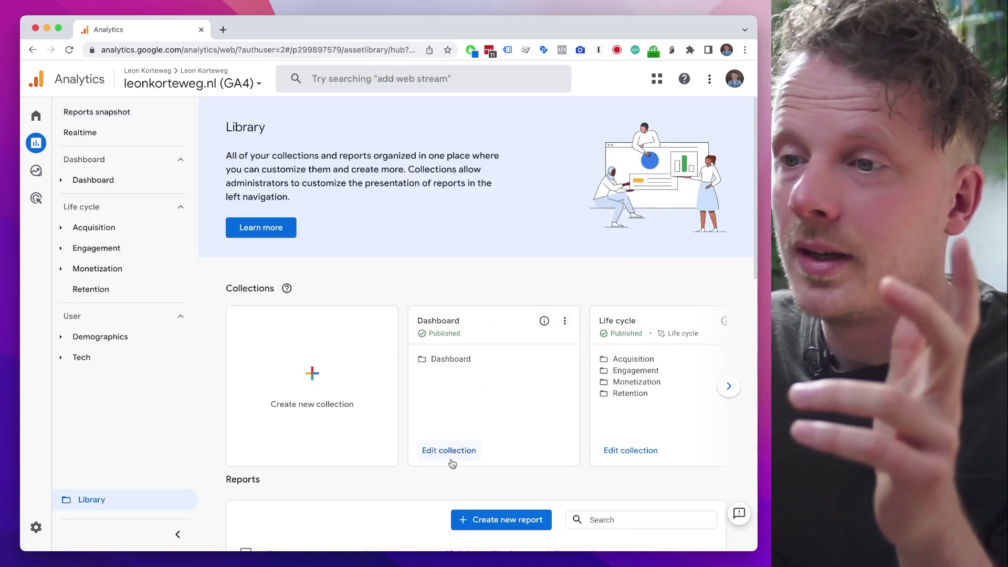
Add the Dashboard overview report as the Dashboard topic's overview in the Dashboard collection and save the changes to the current collection
{"action": "left_click", "coordinate": [449, 453]}
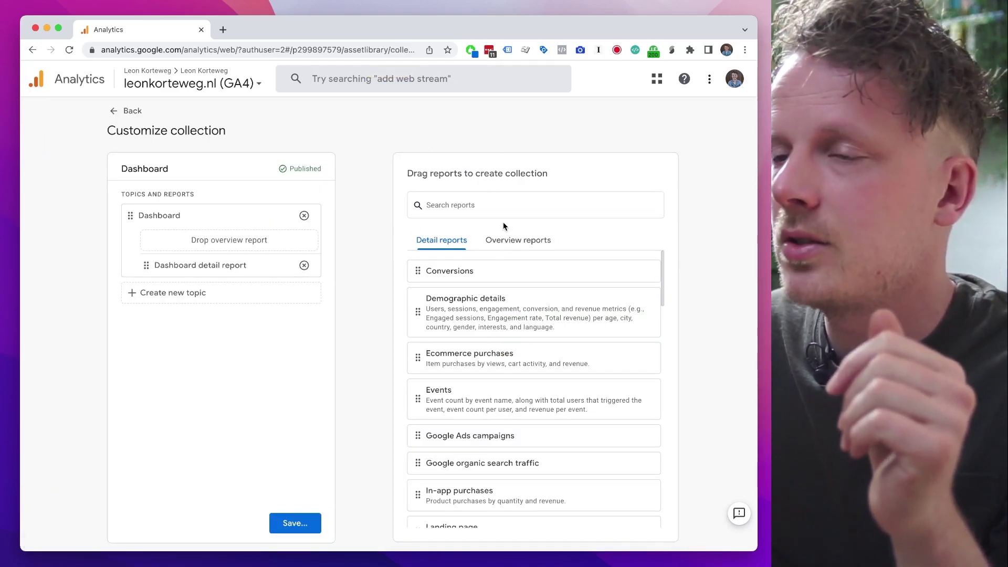
{"action": "left_click", "coordinate": [507, 245]}
{"action": "left_click", "coordinate": [496, 197]}
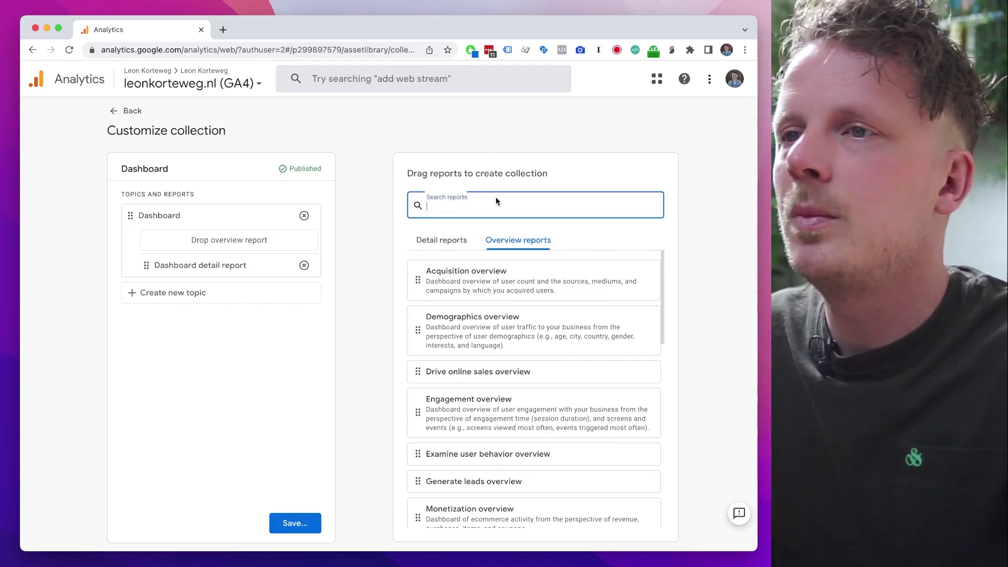
{"action": "type", "text": "d"}
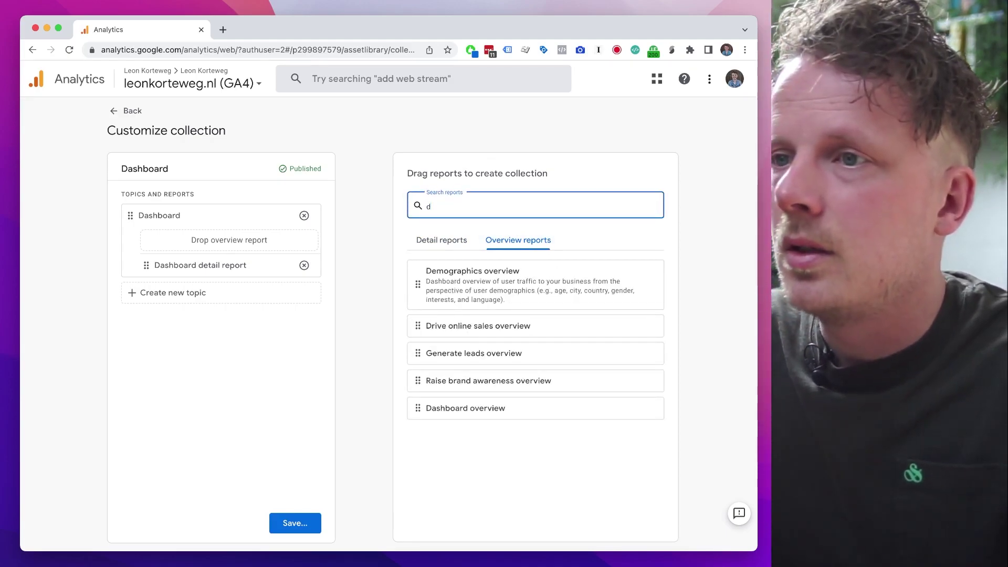
{"action": "type", "text": "ash"}
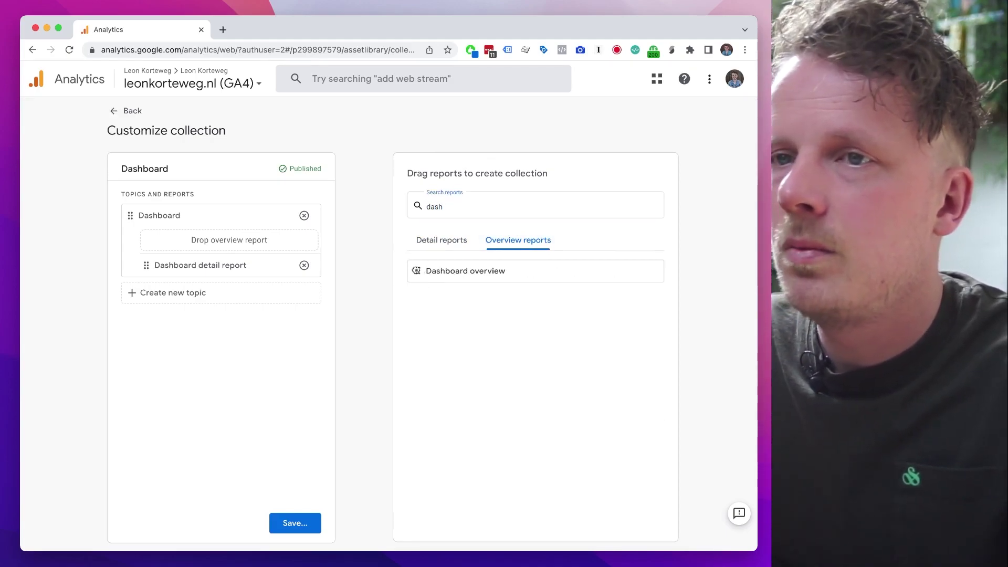
{"action": "left_click_drag", "start_coordinate": [416, 271], "coordinate": [231, 239]}
{"action": "left_click", "coordinate": [295, 523]}
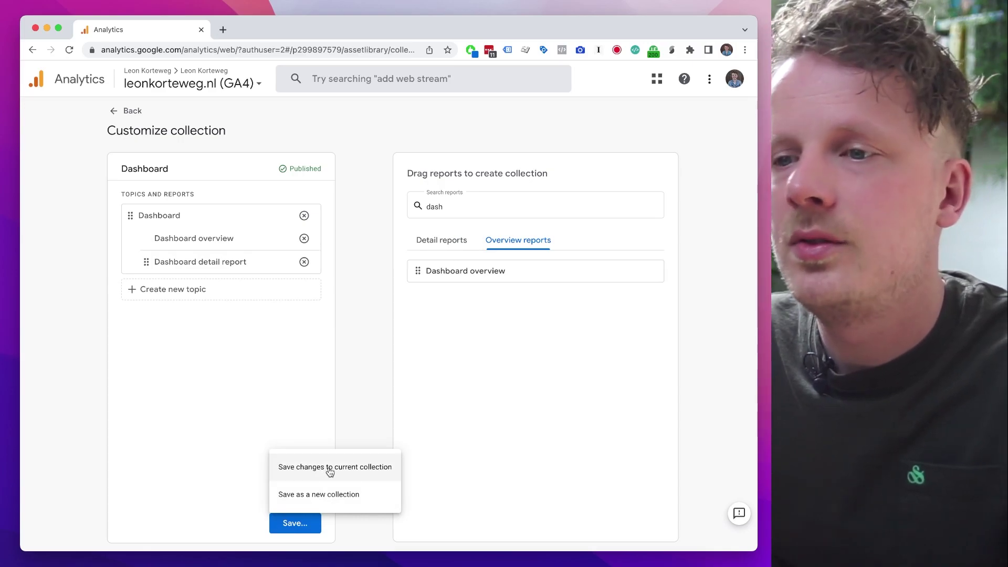
{"action": "left_click", "coordinate": [329, 468]}
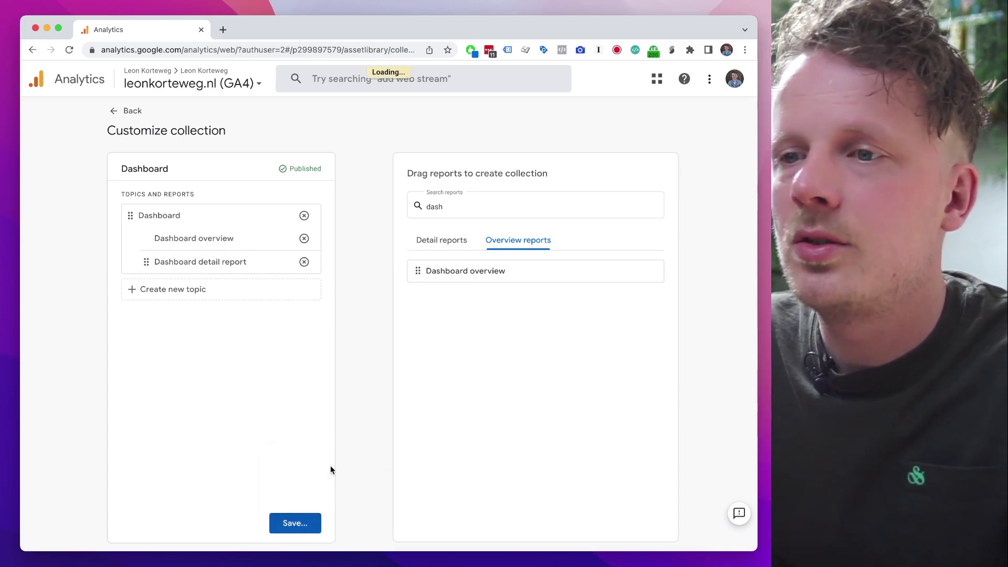
Leave the collection editor, open the published Dashboard overview report and review its cards
{"action": "left_click", "coordinate": [132, 112]}
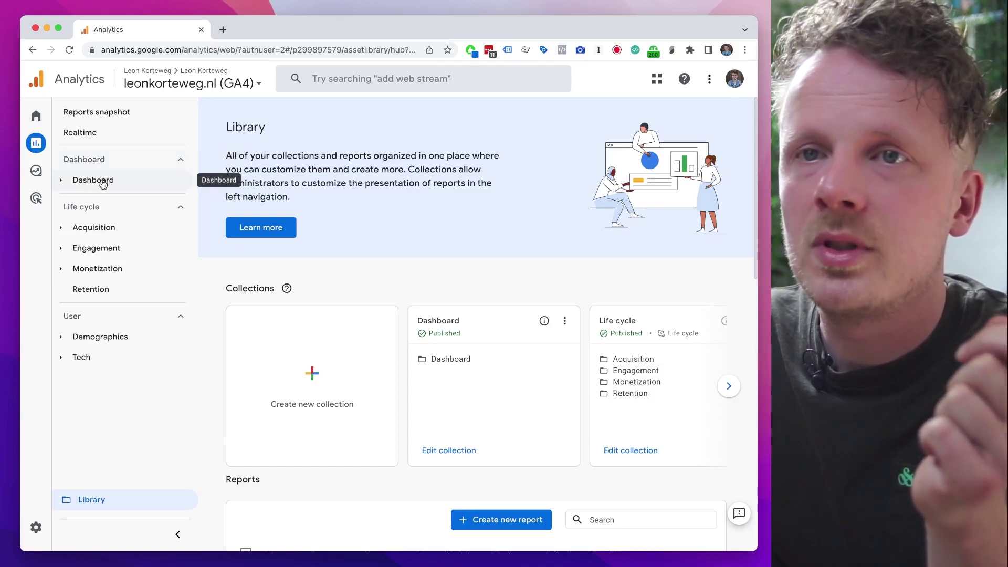
{"action": "left_click", "coordinate": [93, 180]}
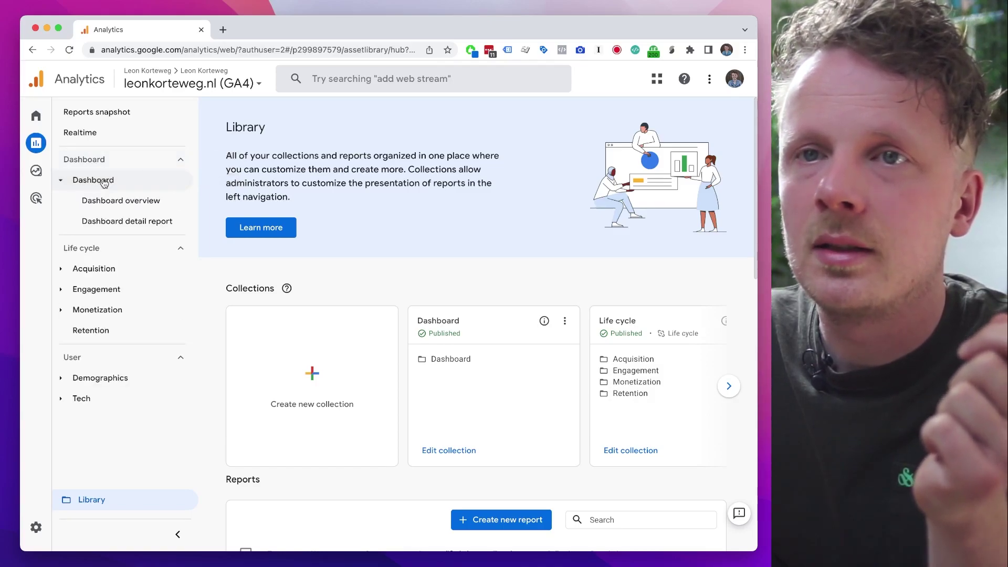
{"action": "left_click", "coordinate": [117, 215]}
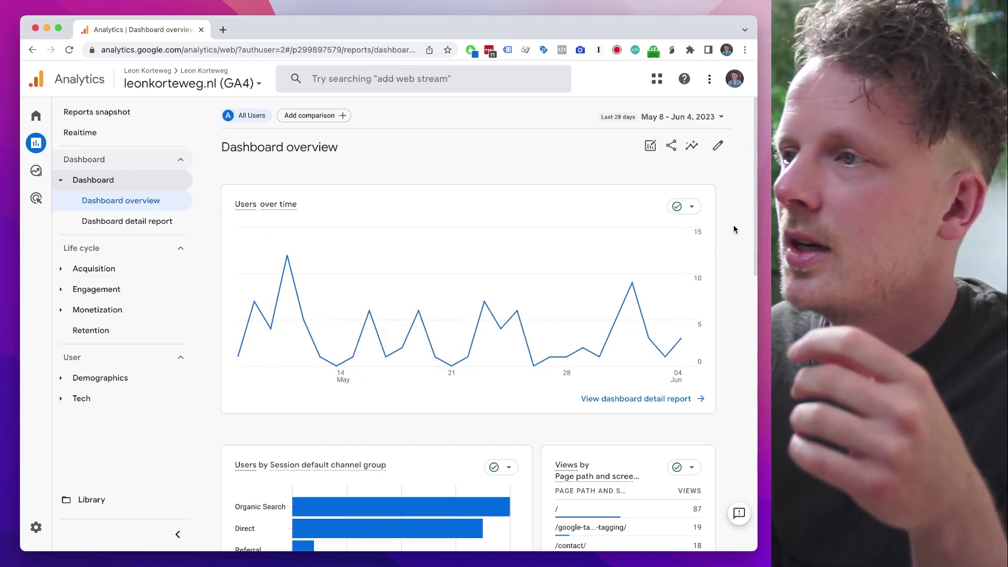
{"action": "scroll", "coordinate": [746, 220], "scroll_direction": "down", "scroll_amount": 6}
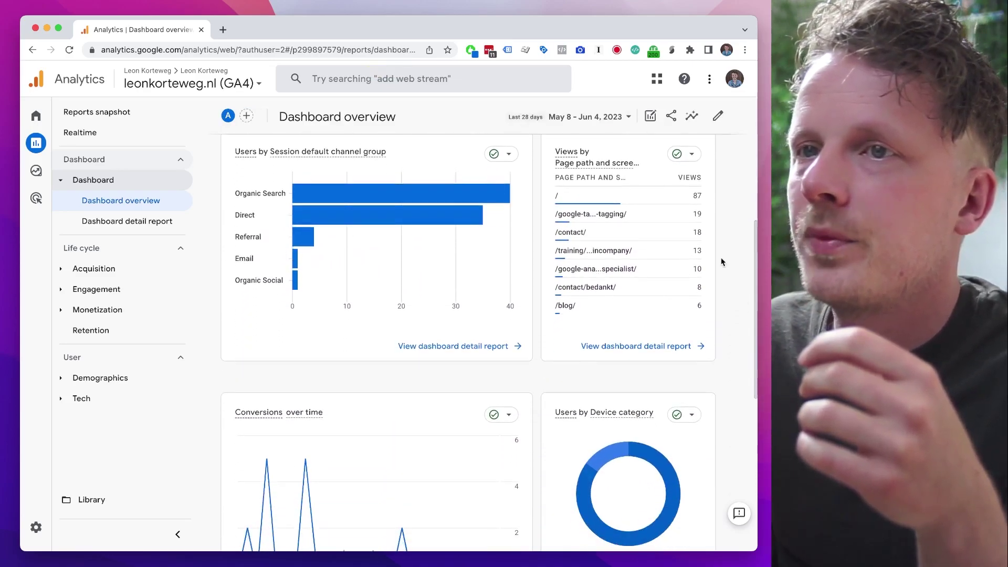
Examine the Dashboard overview's cards for channel group, page path, conversions over time, device category and city
{"action": "mouse_move", "coordinate": [326, 262]}
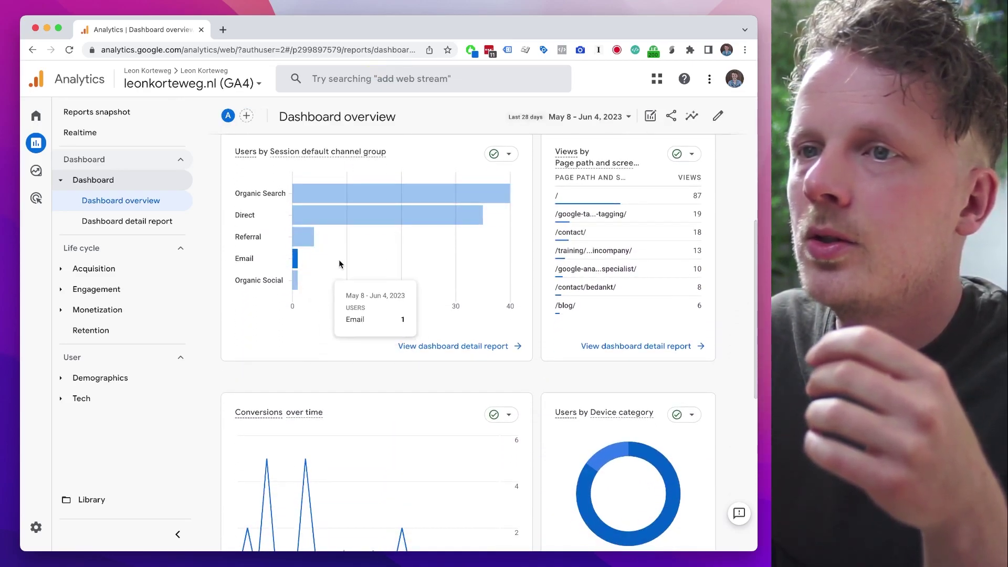
{"action": "scroll", "coordinate": [339, 264], "scroll_direction": "up", "scroll_amount": 2}
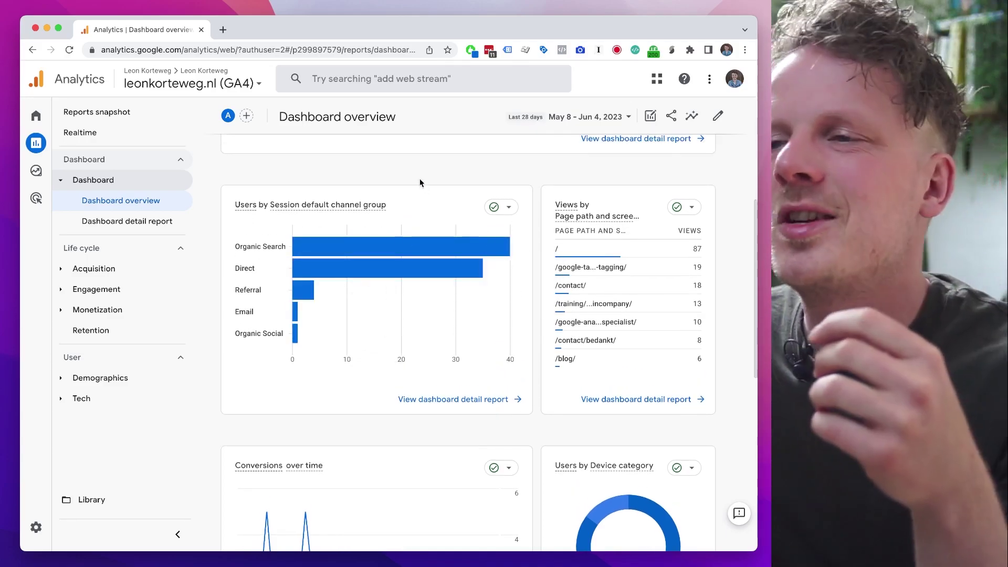
{"action": "mouse_move", "coordinate": [591, 257]}
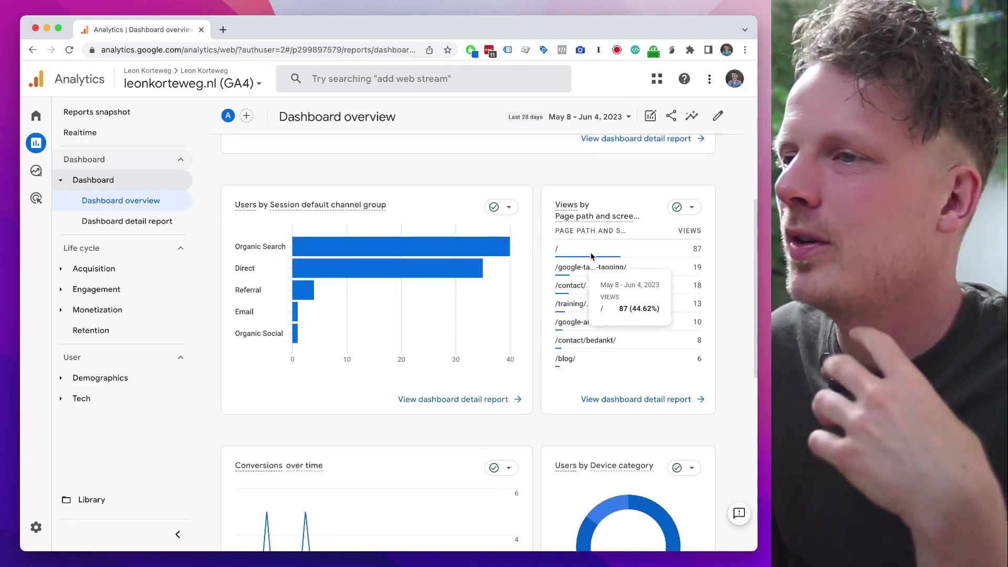
{"action": "scroll", "coordinate": [687, 283], "scroll_direction": "down", "scroll_amount": 4}
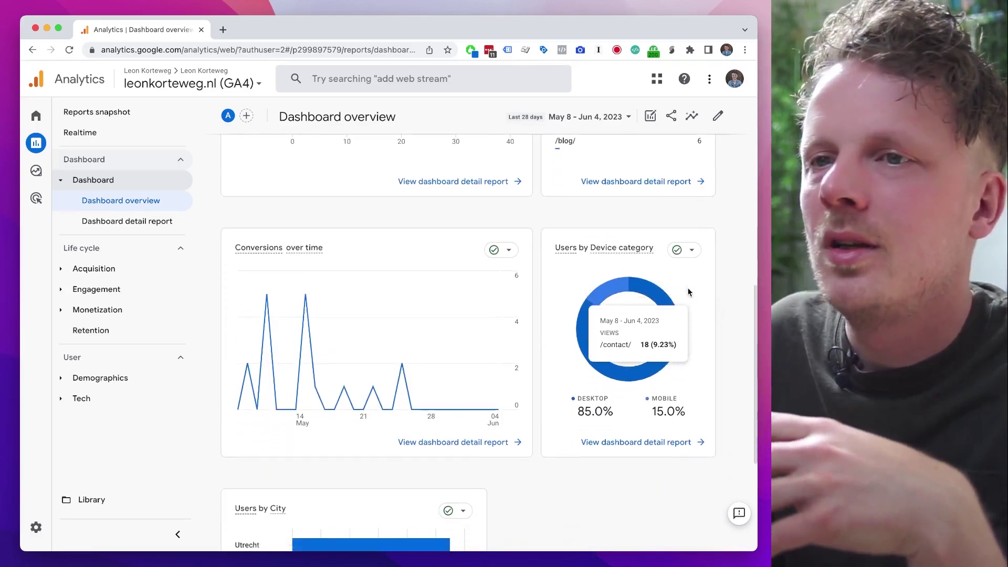
{"action": "scroll", "coordinate": [690, 292], "scroll_direction": "down", "scroll_amount": 1}
{"action": "mouse_move", "coordinate": [412, 295]}
{"action": "scroll", "coordinate": [445, 292], "scroll_direction": "down", "scroll_amount": 2}
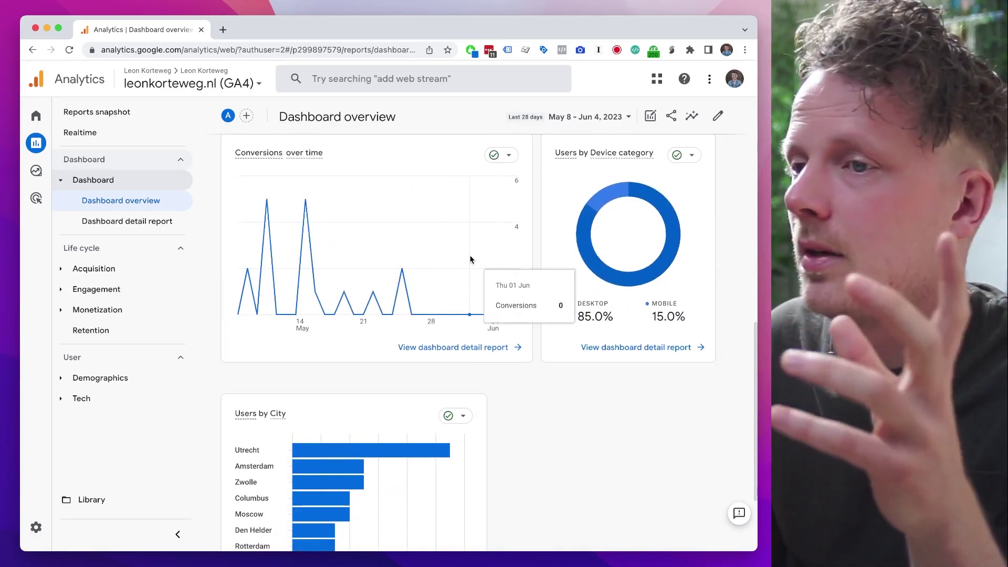
{"action": "scroll", "coordinate": [634, 234], "scroll_direction": "up", "scroll_amount": 1}
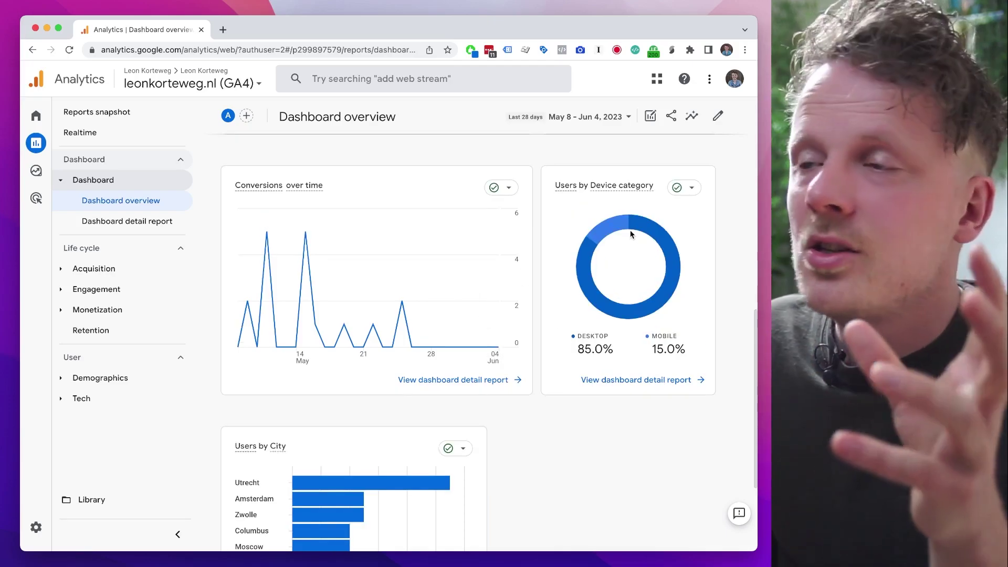
{"action": "scroll", "coordinate": [693, 226], "scroll_direction": "down", "scroll_amount": 3}
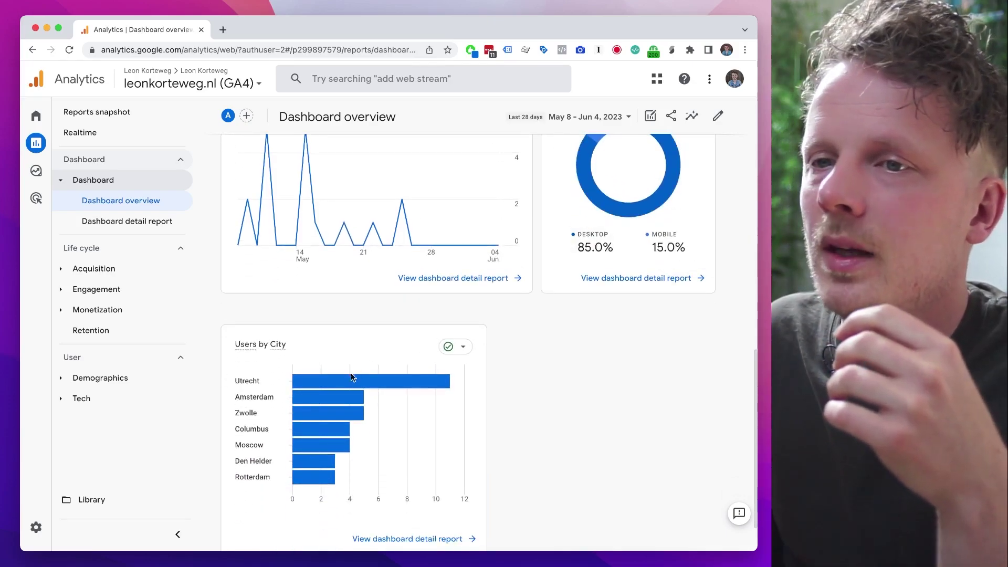
{"action": "scroll", "coordinate": [569, 247], "scroll_direction": "up", "scroll_amount": 7}
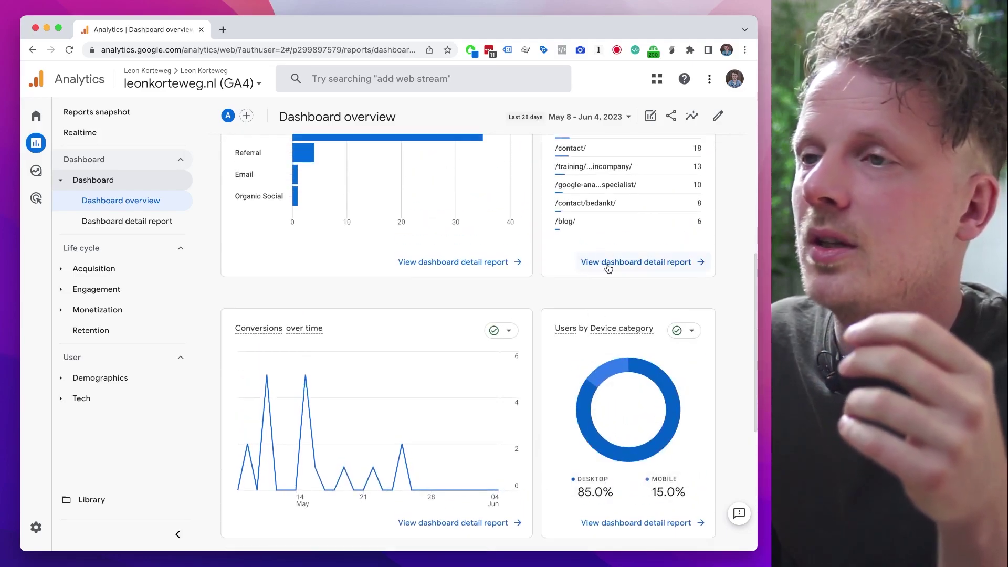
{"action": "scroll", "coordinate": [608, 269], "scroll_direction": "up", "scroll_amount": 10}
{"action": "scroll", "coordinate": [588, 297], "scroll_direction": "down", "scroll_amount": 5}
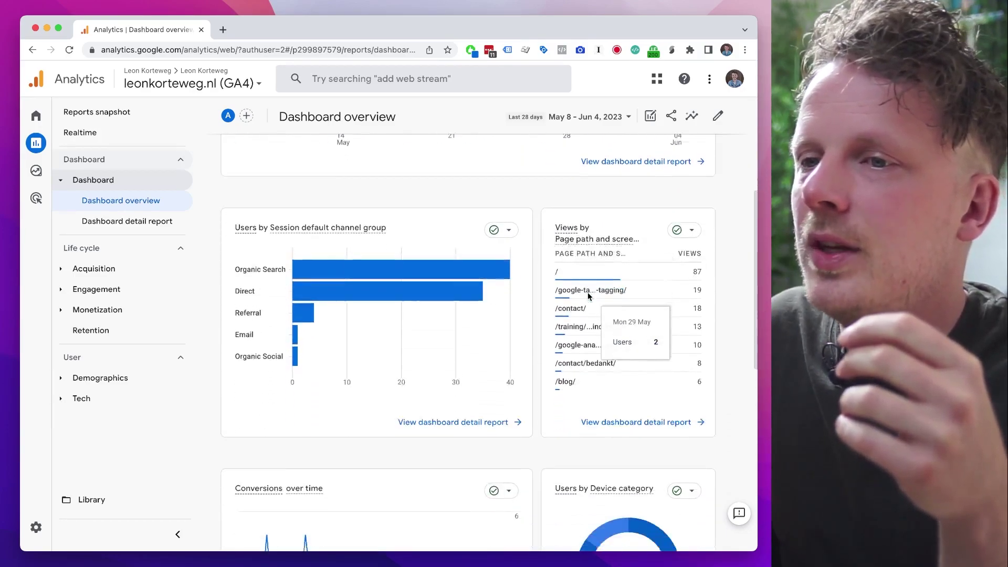
Open the detail report from the Users by Session default channel group card and examine its table metrics through to Conversions
{"action": "scroll", "coordinate": [588, 296], "scroll_direction": "down", "scroll_amount": 2}
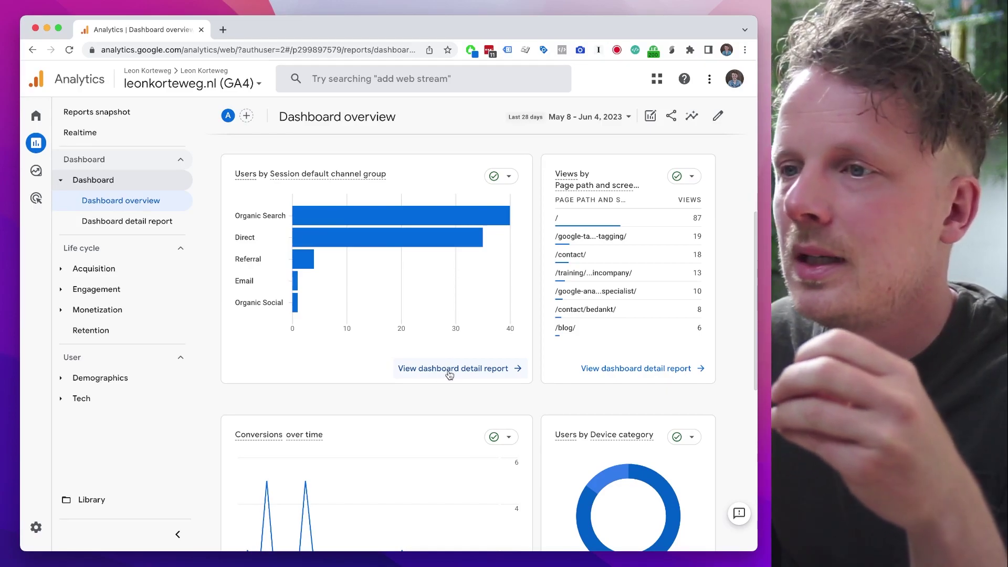
{"action": "left_click", "coordinate": [450, 374]}
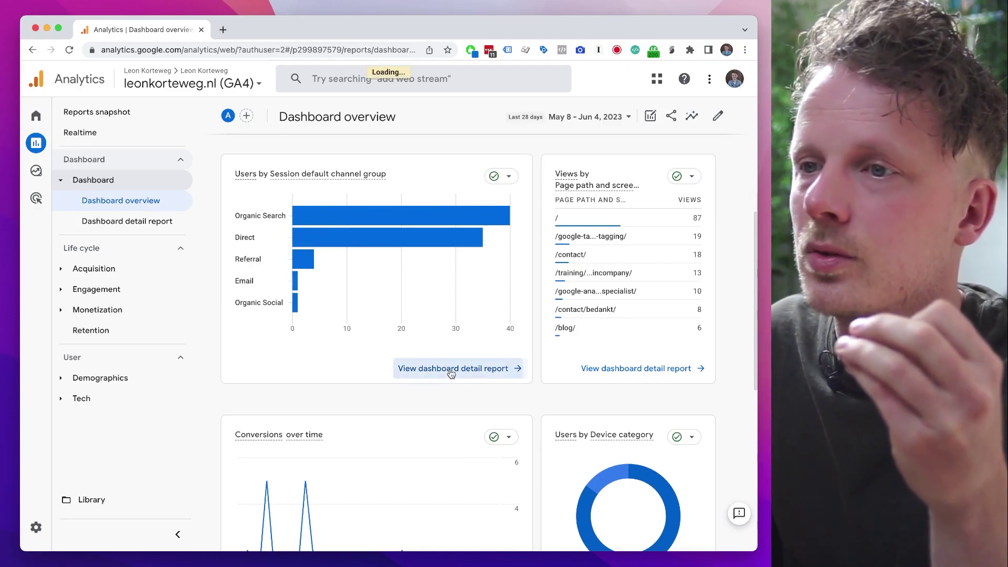
{"action": "scroll", "coordinate": [455, 325], "scroll_direction": "down", "scroll_amount": 3}
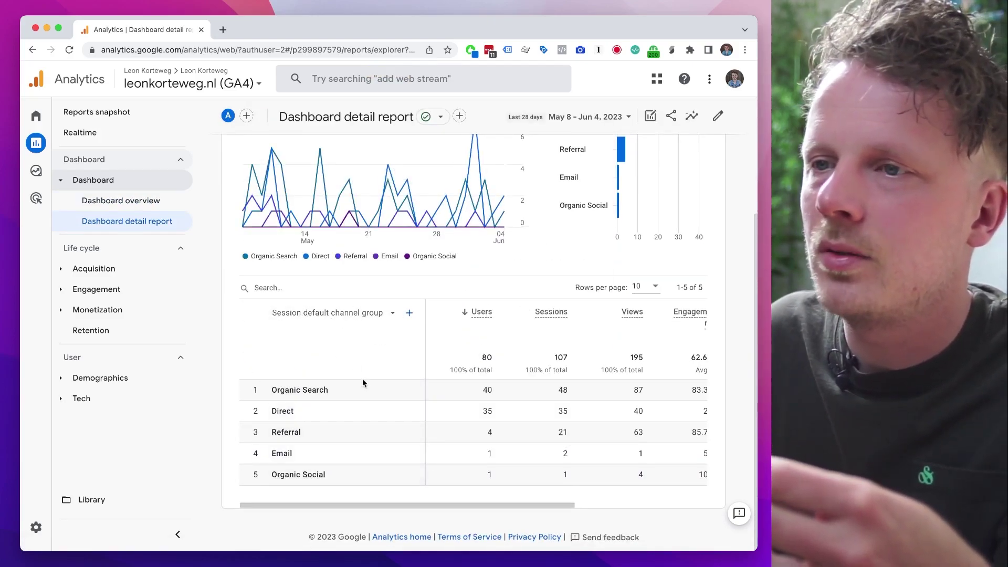
{"action": "scroll", "coordinate": [510, 332], "scroll_direction": "right", "scroll_amount": 3}
{"action": "scroll", "coordinate": [510, 333], "scroll_direction": "left", "scroll_amount": 3}
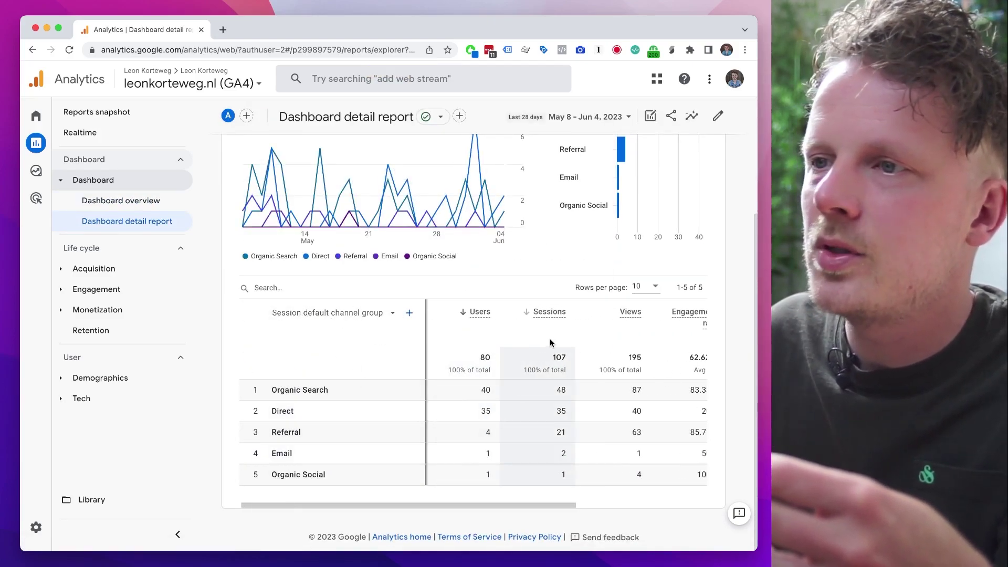
{"action": "scroll", "coordinate": [606, 337], "scroll_direction": "right", "scroll_amount": 2}
{"action": "scroll", "coordinate": [605, 338], "scroll_direction": "right", "scroll_amount": 5}
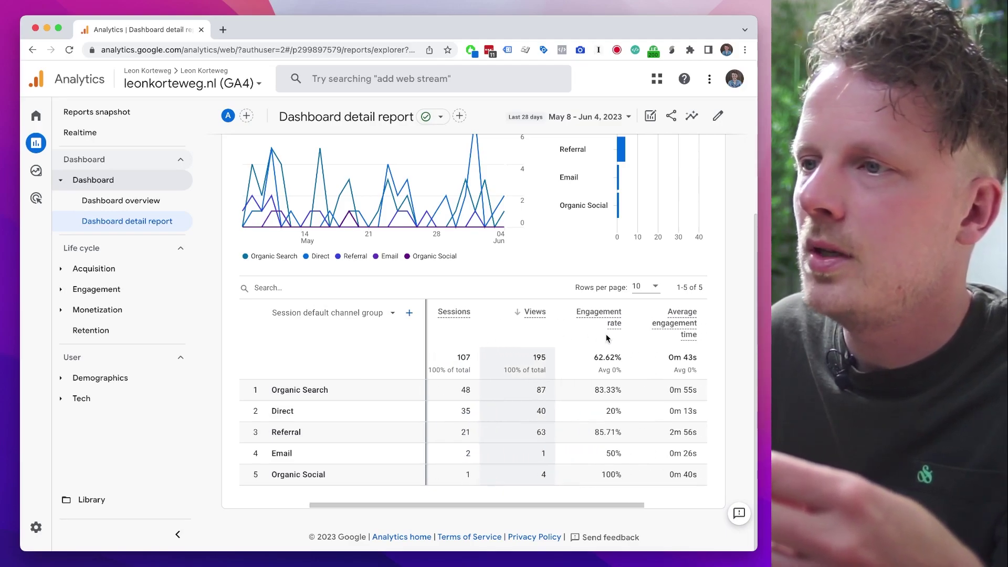
{"action": "scroll", "coordinate": [611, 341], "scroll_direction": "right", "scroll_amount": 1}
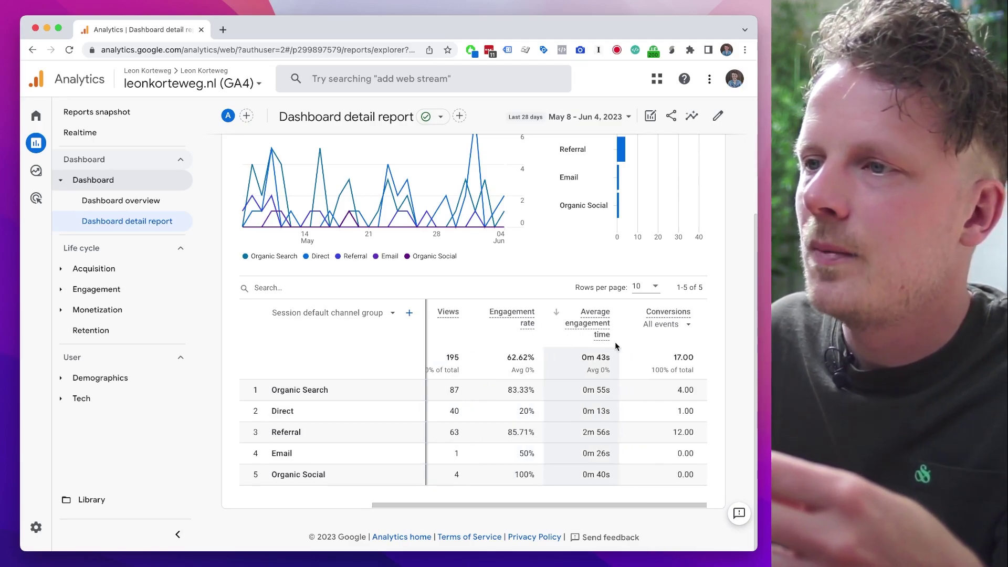
View the events available for the Conversions column, keeping All events selected, and return to the table's first metrics
{"action": "left_click", "coordinate": [666, 324]}
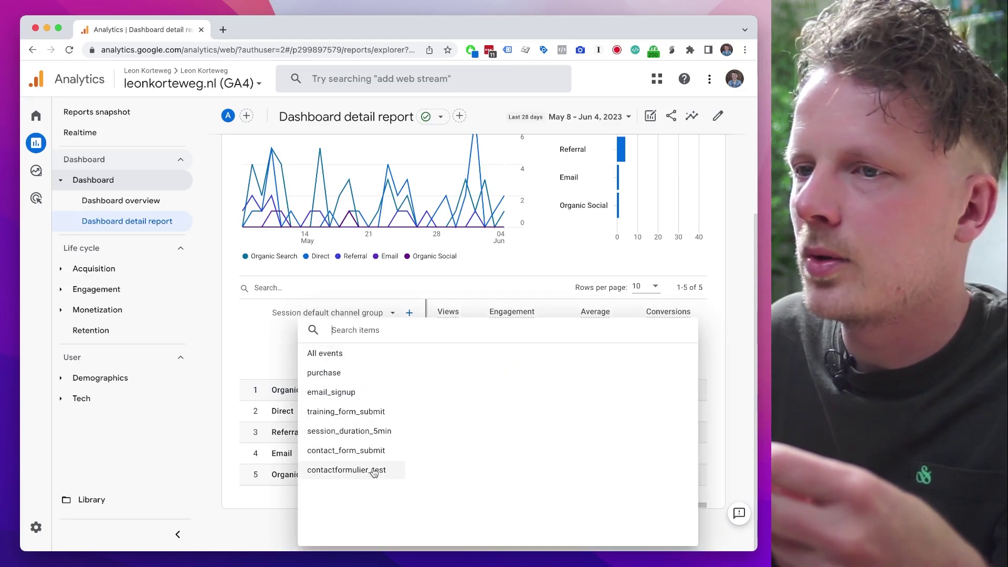
{"action": "left_click", "coordinate": [698, 262]}
{"action": "scroll", "coordinate": [525, 378], "scroll_direction": "left", "scroll_amount": 6}
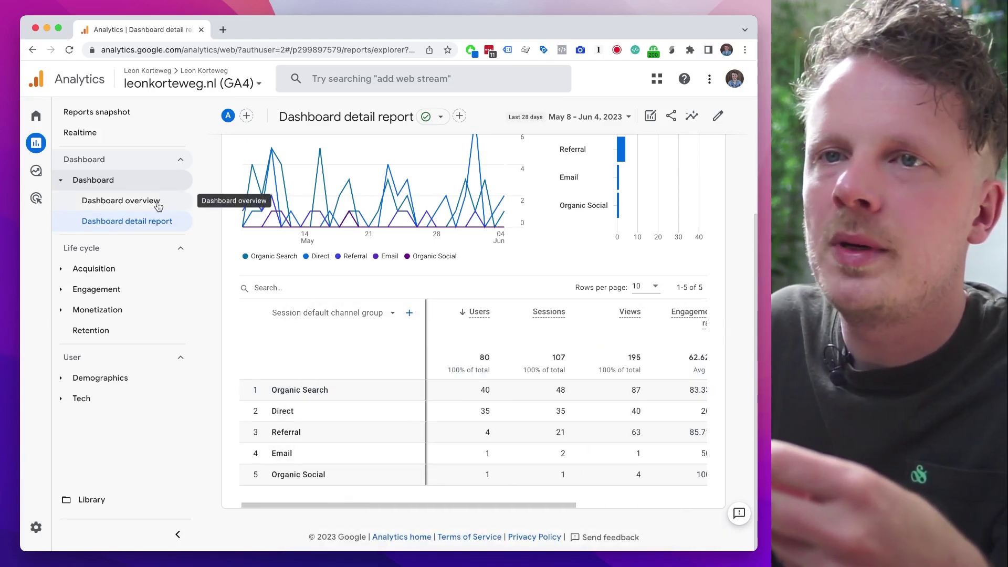
Return to the Dashboard overview, open the detail report from the Users by Device category card and review its table
{"action": "left_click", "coordinate": [159, 207]}
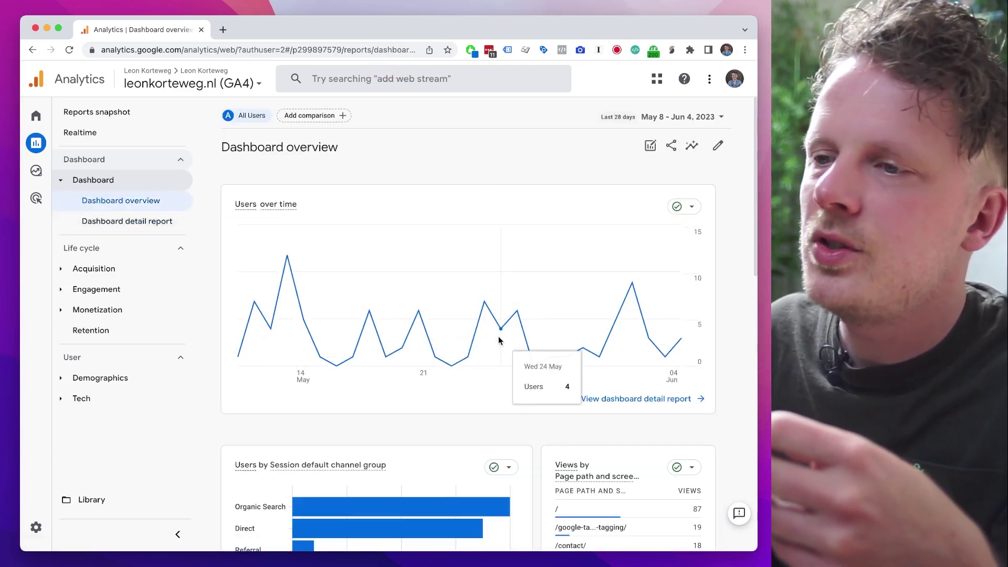
{"action": "scroll", "coordinate": [497, 337], "scroll_direction": "down", "scroll_amount": 7}
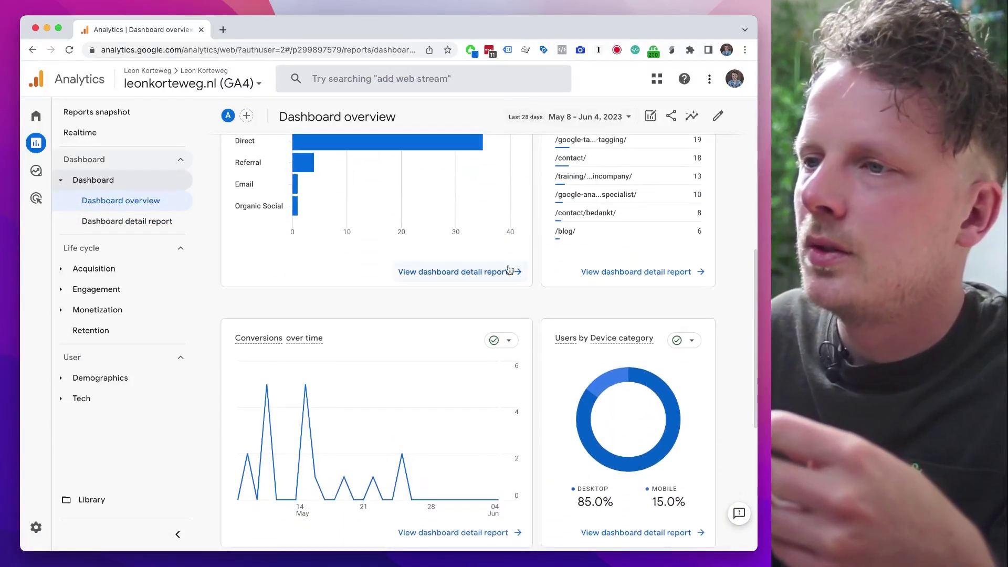
{"action": "scroll", "coordinate": [552, 262], "scroll_direction": "down", "scroll_amount": 3}
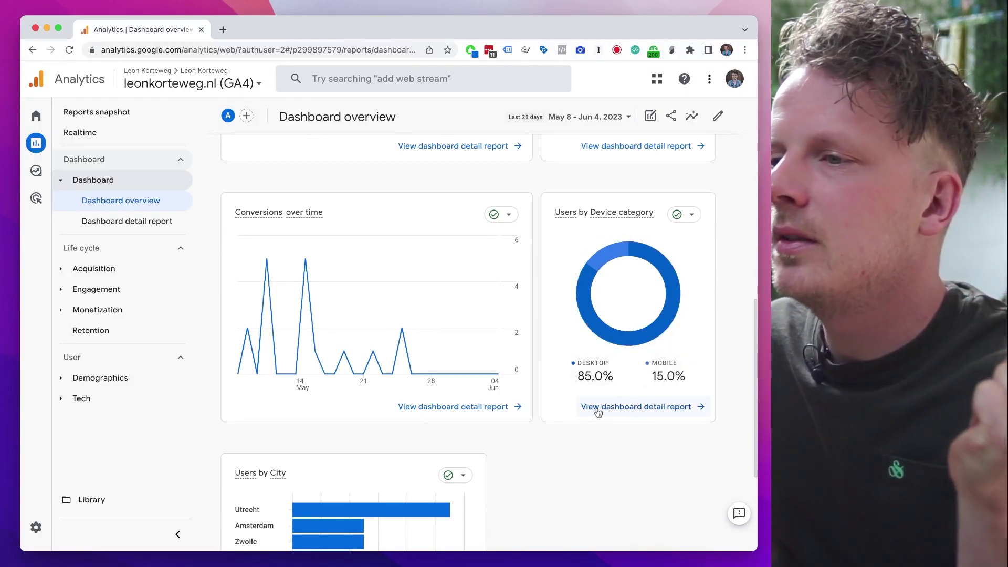
{"action": "left_click", "coordinate": [658, 409]}
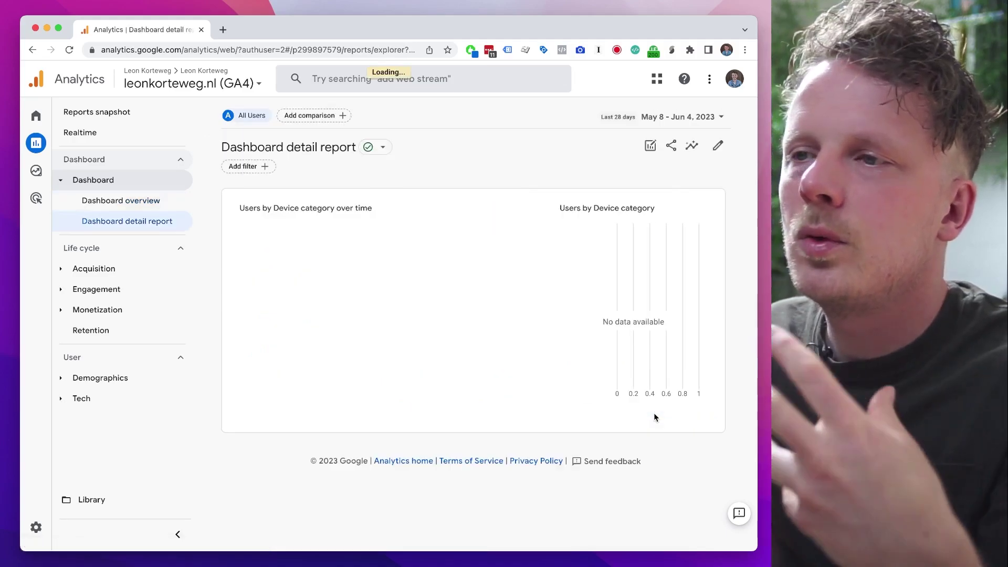
{"action": "scroll", "coordinate": [592, 377], "scroll_direction": "down", "scroll_amount": 2}
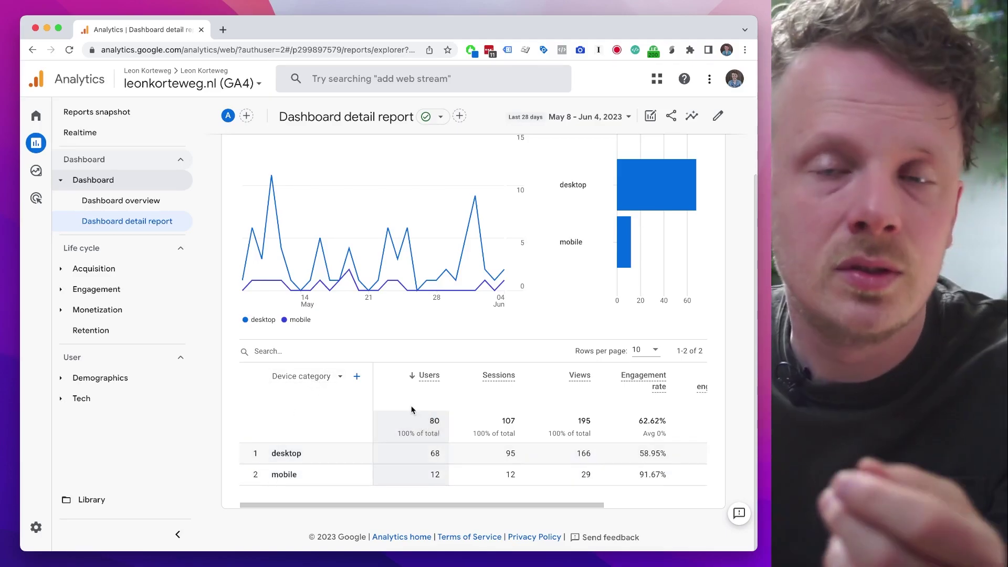
From the overview's Views by Page path and screen class card, open the detail report, examine each page's metrics through Conversions and return to the overview
{"action": "left_click", "coordinate": [184, 202]}
{"action": "scroll", "coordinate": [484, 326], "scroll_direction": "down", "scroll_amount": 4}
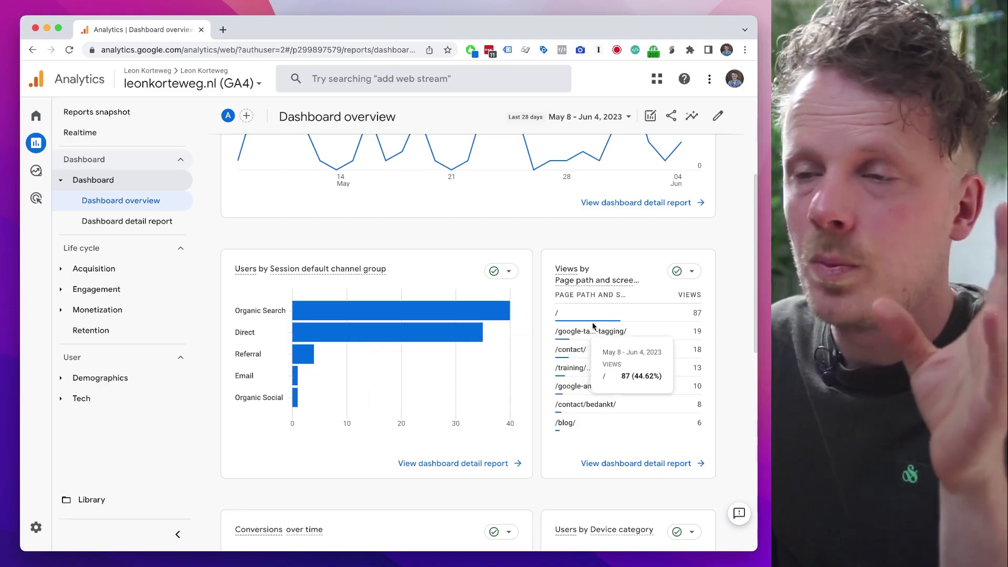
{"action": "left_click", "coordinate": [629, 465]}
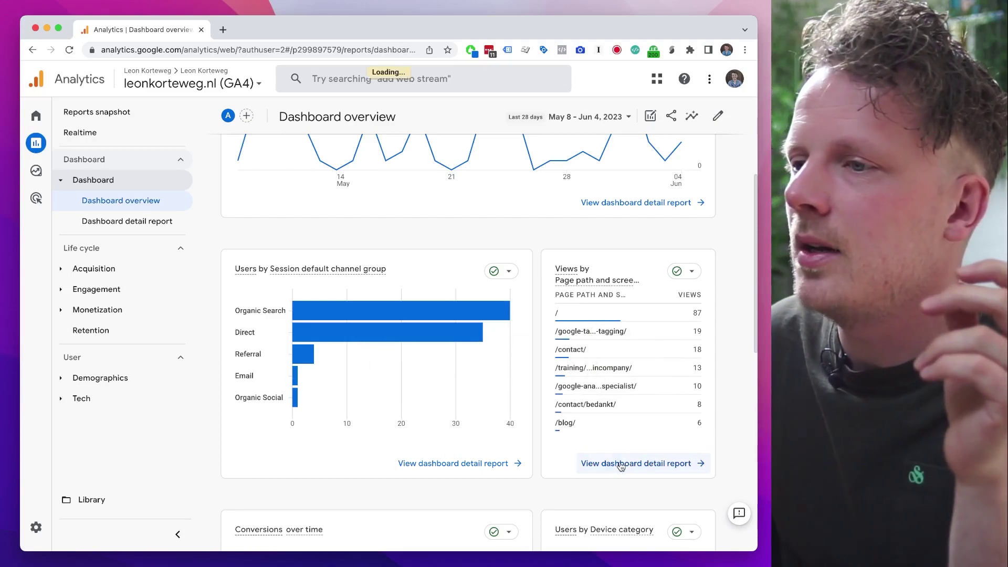
{"action": "scroll", "coordinate": [609, 435], "scroll_direction": "down", "scroll_amount": 5}
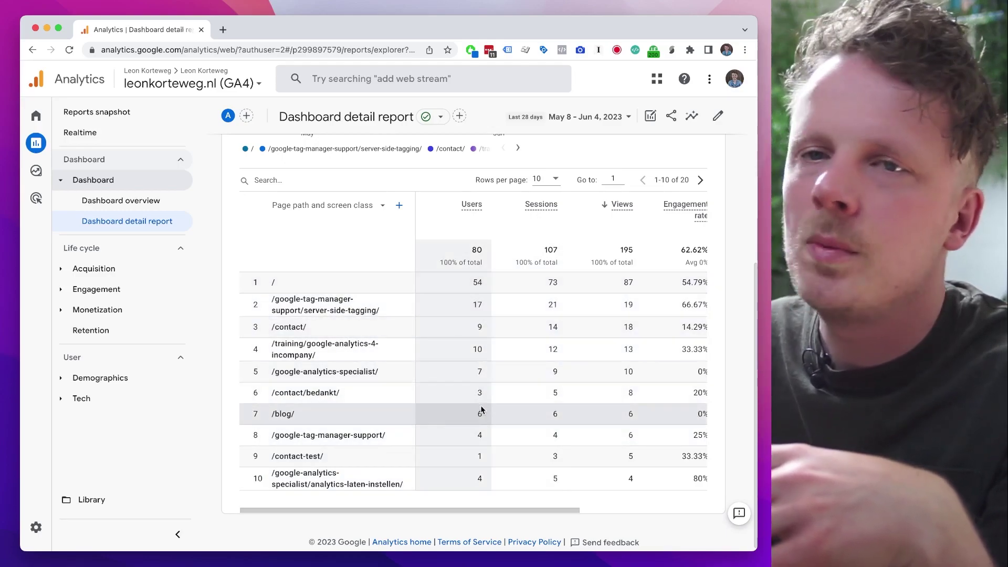
{"action": "scroll", "coordinate": [617, 344], "scroll_direction": "right", "scroll_amount": 5}
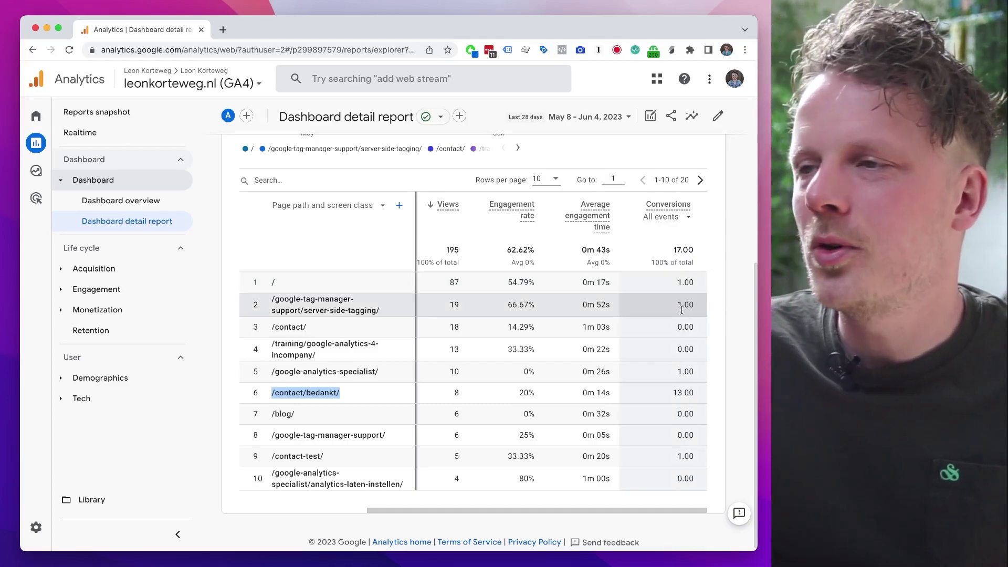
{"action": "scroll", "coordinate": [581, 374], "scroll_direction": "left", "scroll_amount": 5}
{"action": "left_click", "coordinate": [166, 208]}
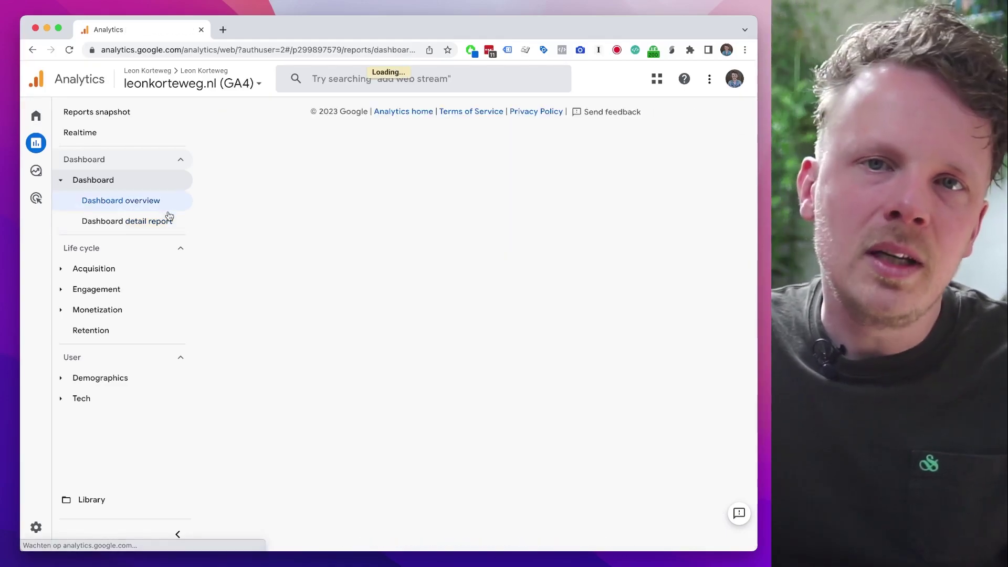